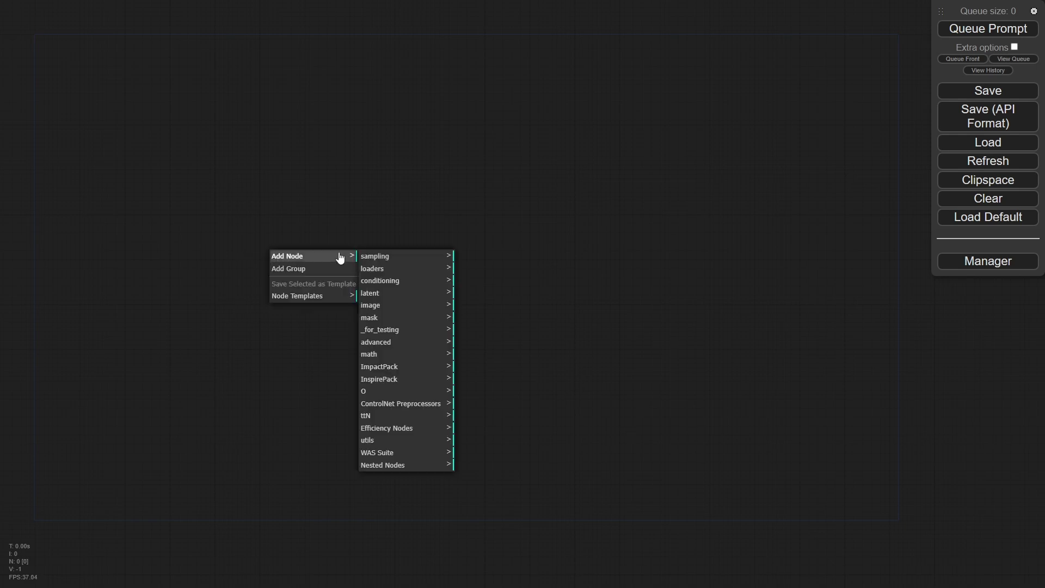
Add a Load Checkpoint node, set its checkpoint to realisticVisionV20_20.safetensors and widen the node.
click(377, 268)
click(497, 261)
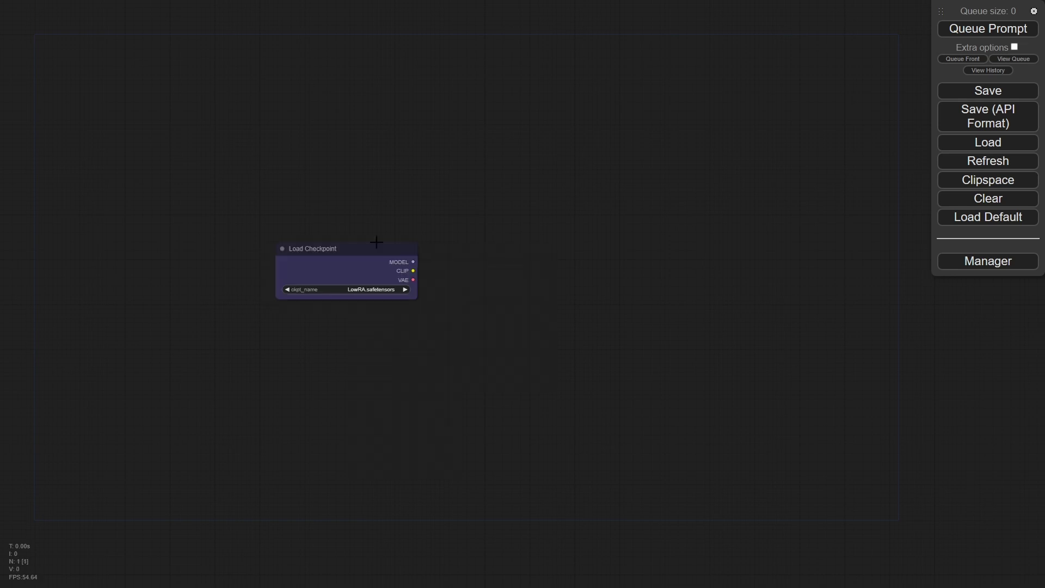
drag(332, 254, 274, 125)
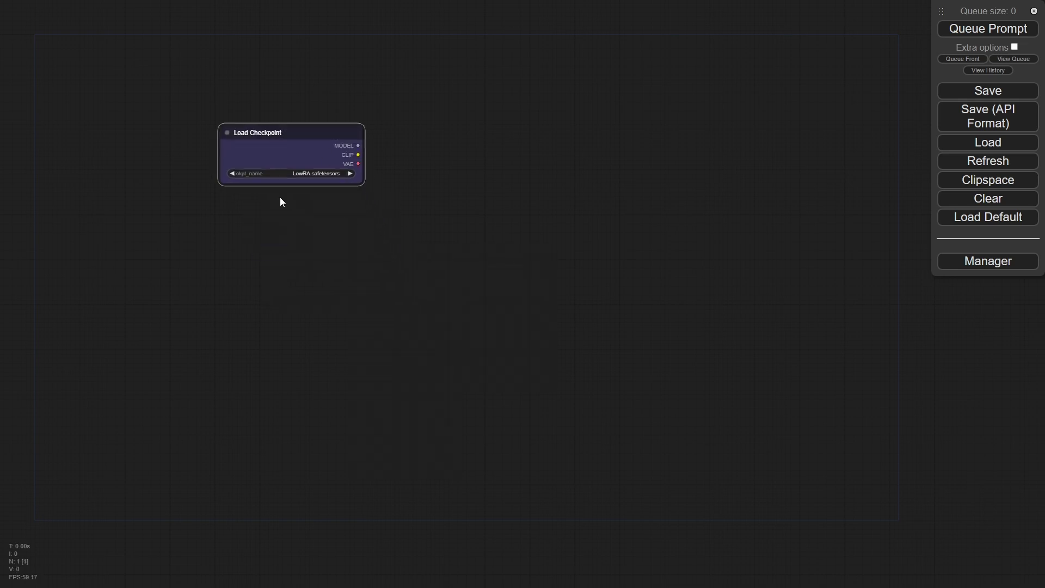
click(314, 172)
click(397, 234)
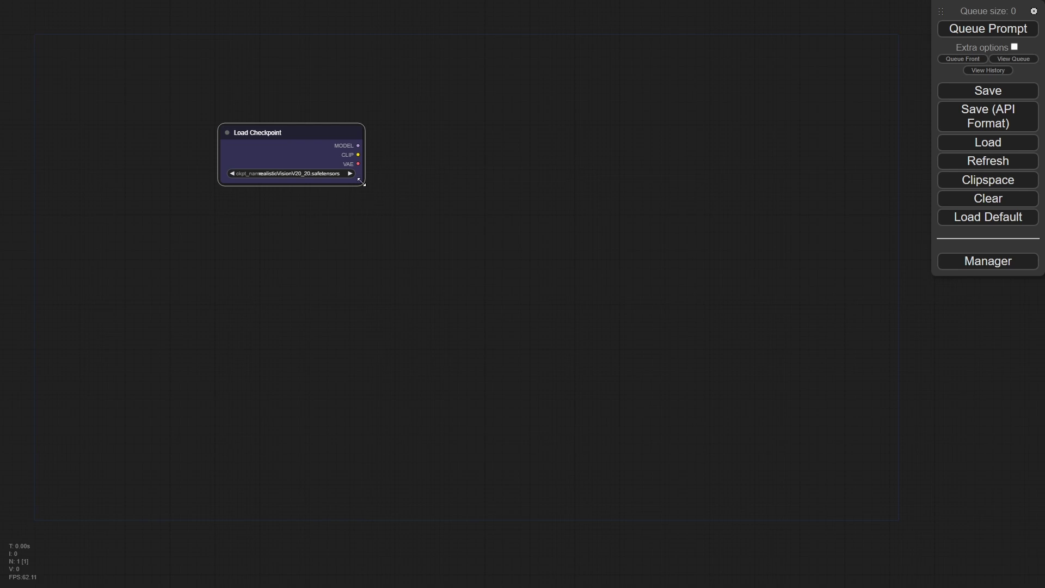
drag(361, 181, 399, 183)
Add two CLIP Text Encode (Prompt) nodes connected to the checkpoint's CLIP output, one above the other.
drag(348, 135, 459, 316)
click(403, 249)
drag(293, 253, 394, 328)
drag(645, 328, 633, 291)
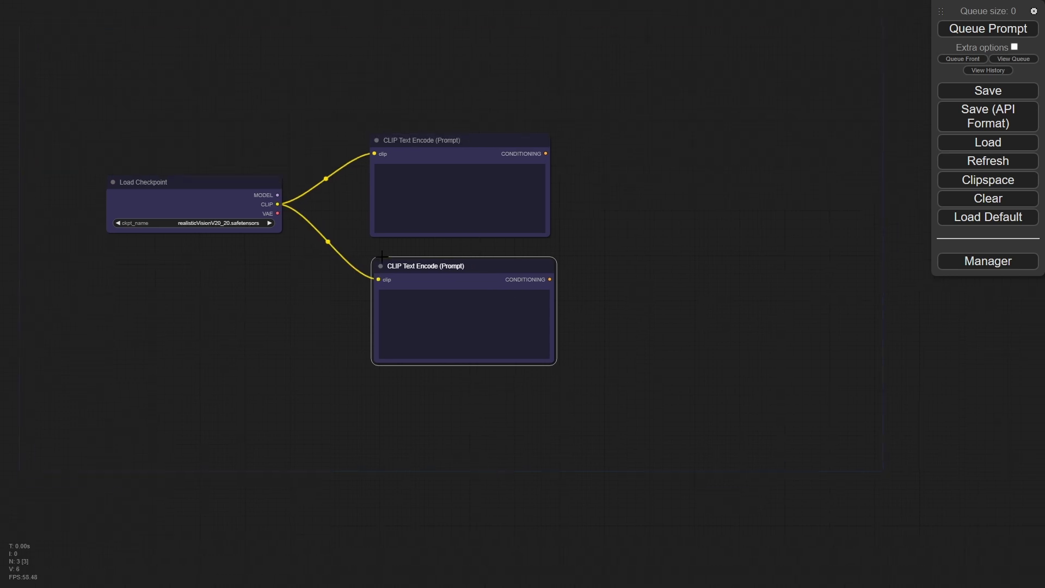
drag(312, 132, 316, 205)
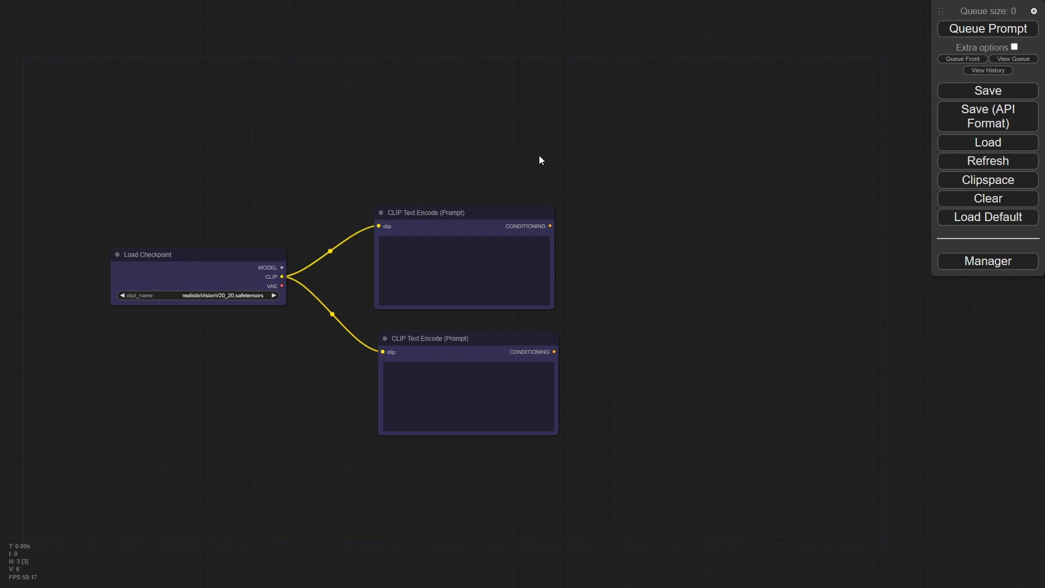
Add a Load ControlNet Model node, widen it and place it beside the upper prompt node.
drag(574, 159, 494, 166)
double_click(573, 226)
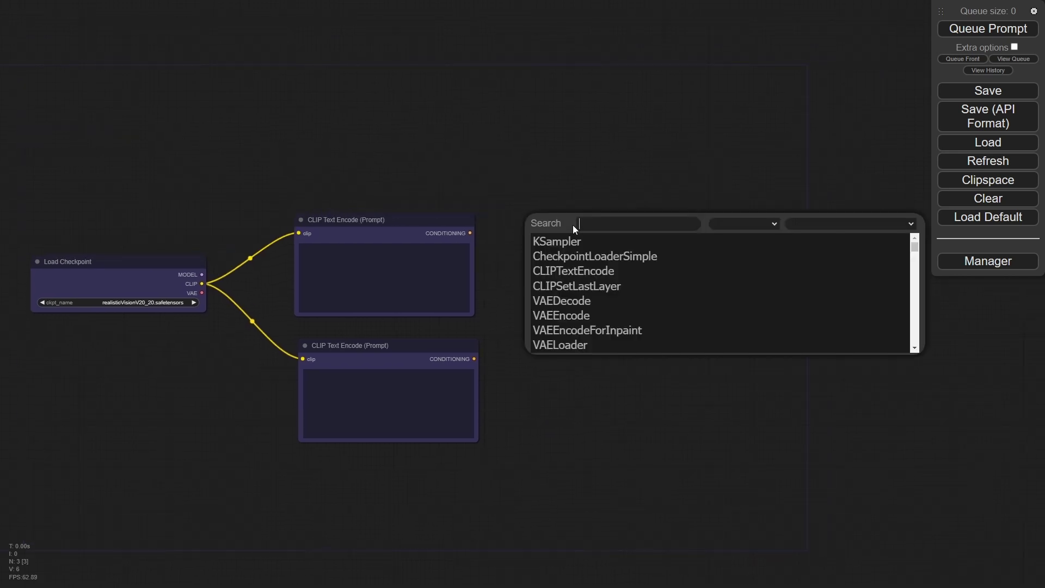
text(con)
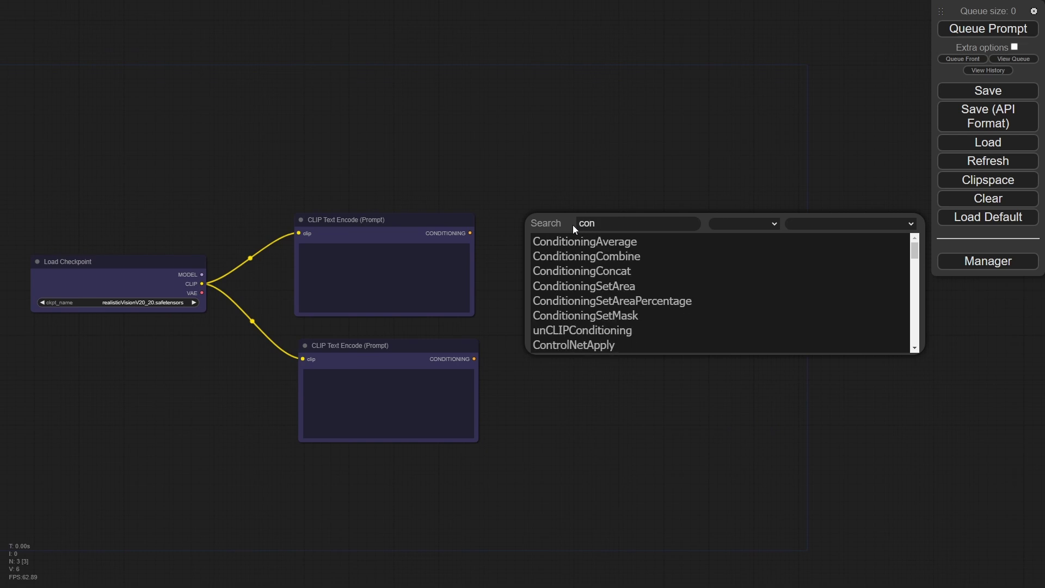
text(tr)
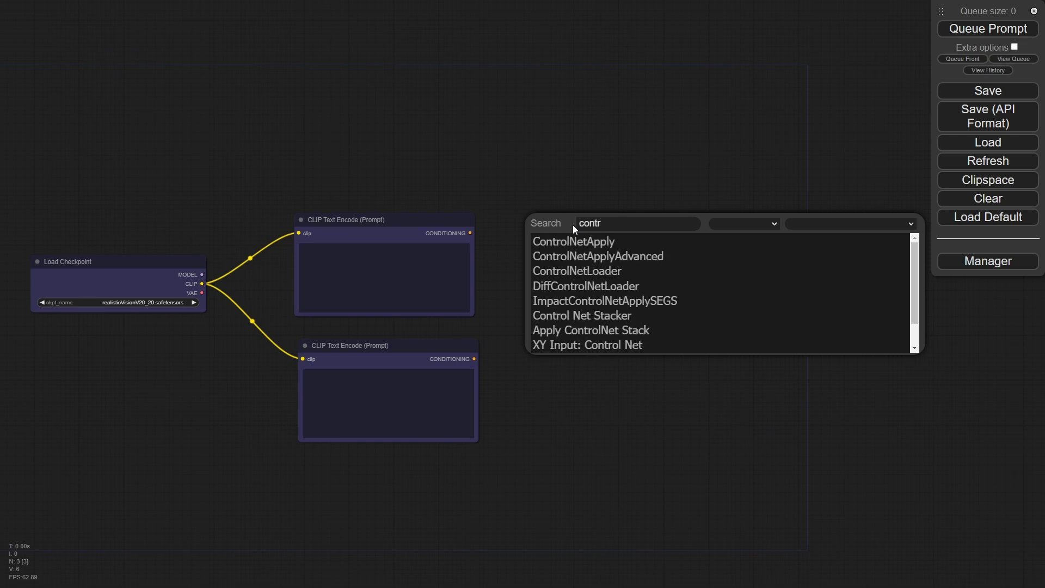
click(578, 271)
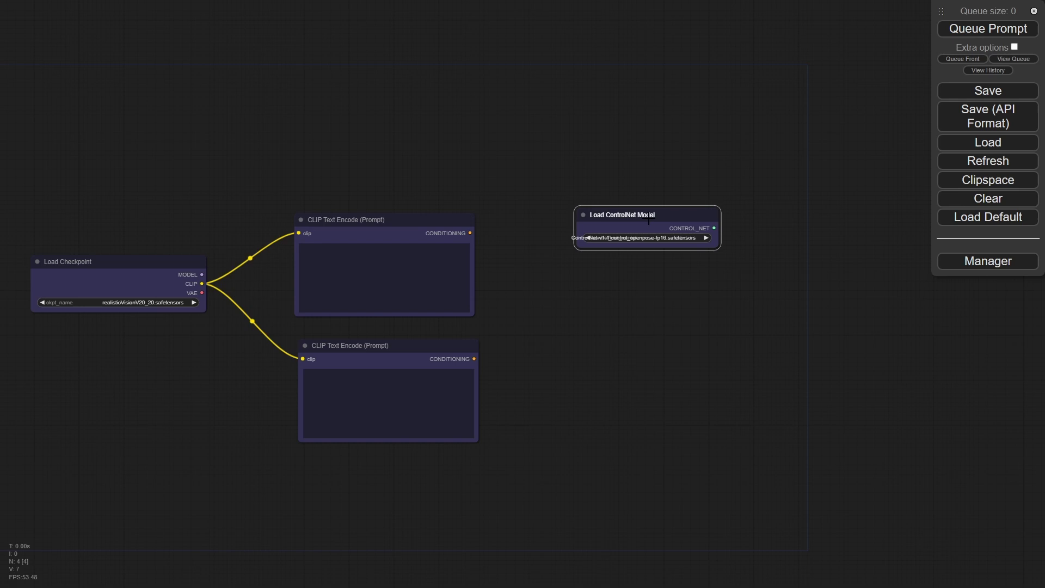
drag(714, 250, 803, 267)
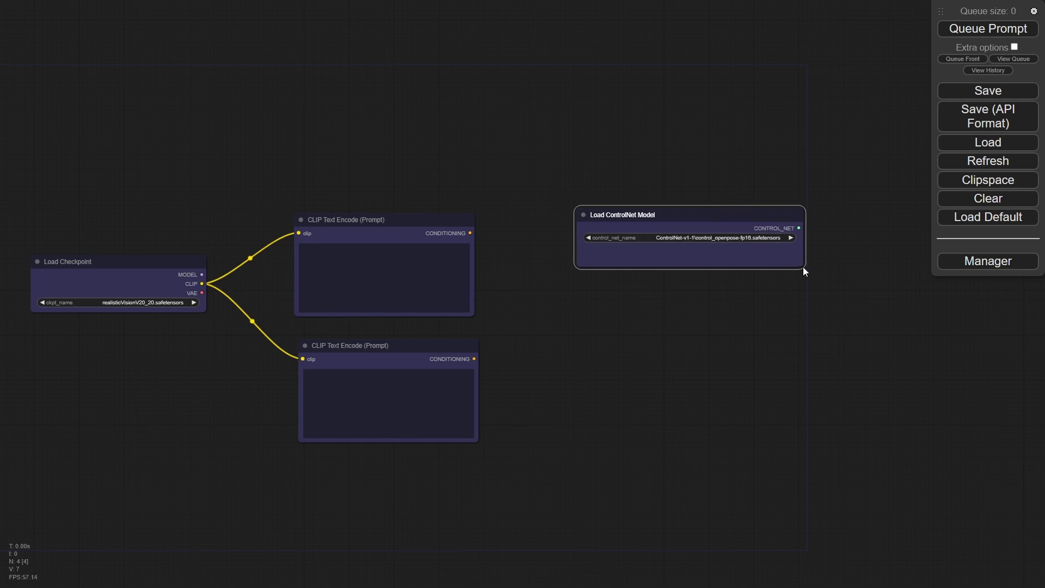
drag(747, 216, 652, 177)
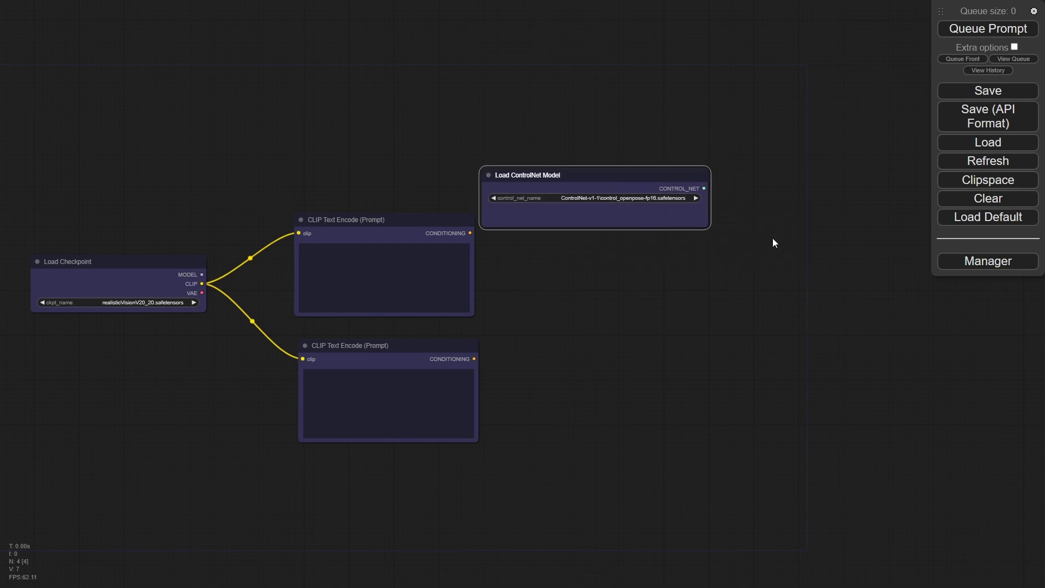
Set the ControlNet model to qrCodeMonster_v20.safetensors and reposition its loader node.
click(634, 198)
click(681, 290)
drag(669, 175, 709, 220)
Add an Apply ControlNet (Advanced) node connected to the loader's CONTROL_NET output, placing it below and to the right of the loader.
drag(806, 274, 672, 292)
drag(609, 252, 663, 210)
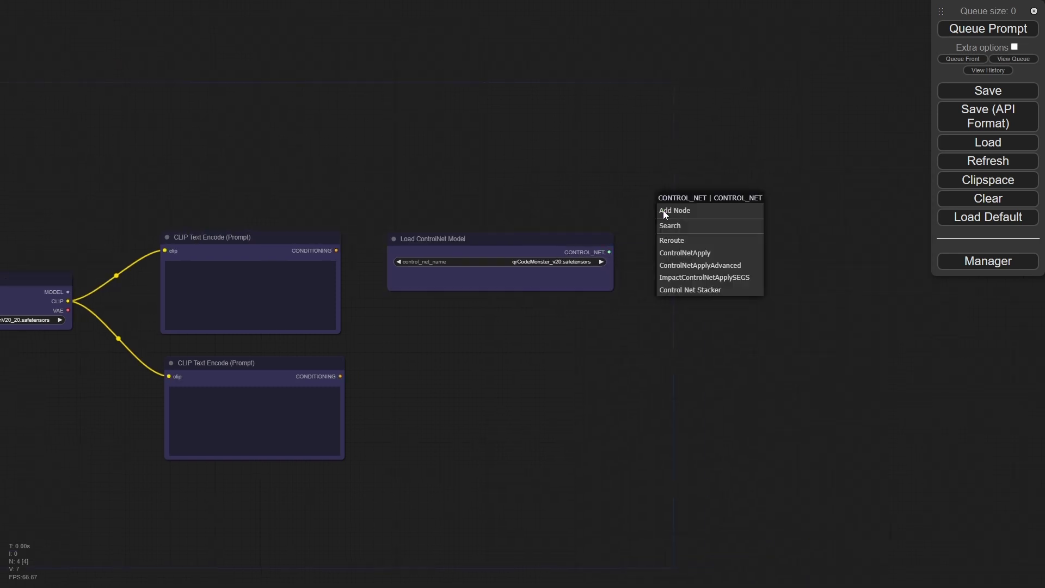
click(714, 268)
drag(731, 208, 733, 356)
drag(435, 239, 431, 209)
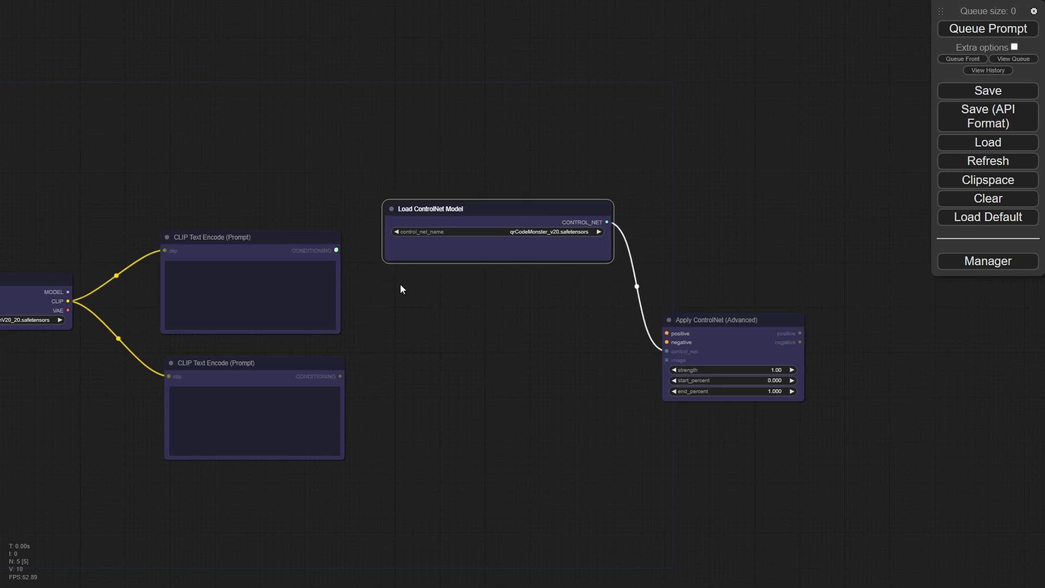
Connect the upper and lower prompt nodes to Apply ControlNet's positive and negative inputs respectively, and tidy the ControlNet nodes' positions.
drag(337, 250, 666, 333)
drag(341, 377, 701, 313)
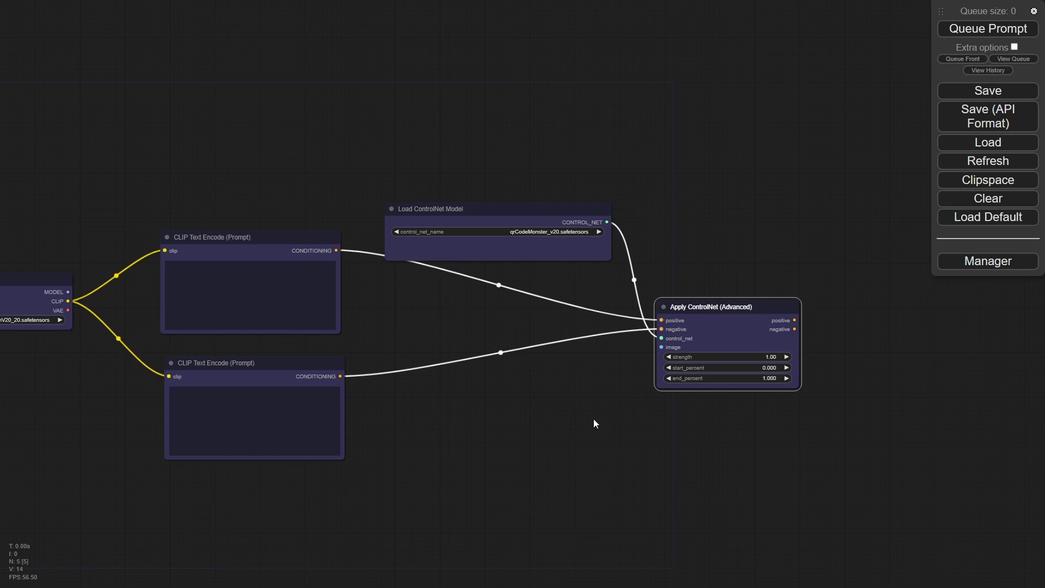
drag(594, 420, 597, 362)
drag(555, 150, 532, 105)
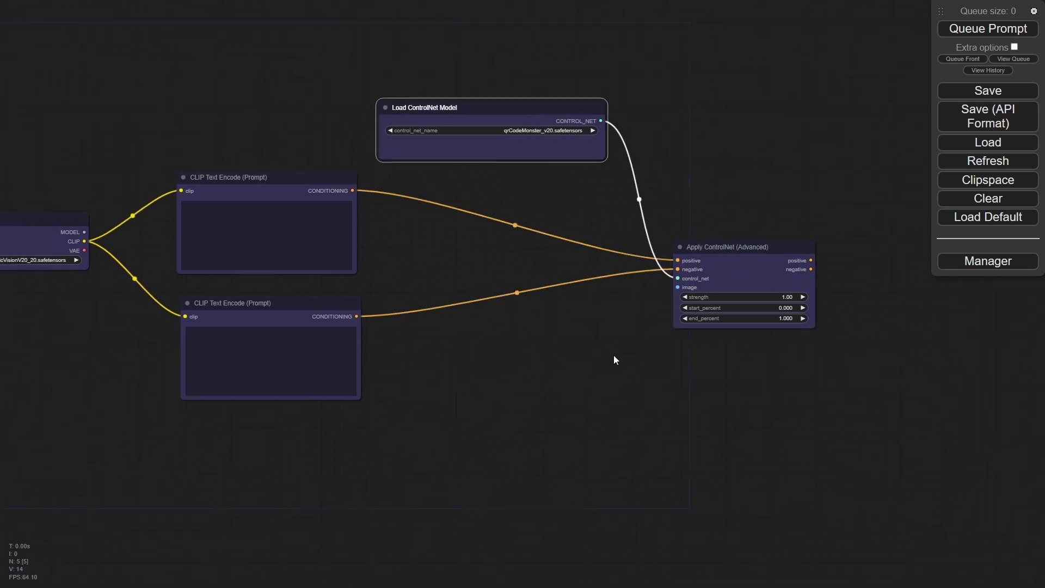
drag(615, 360, 615, 326)
drag(741, 214, 729, 207)
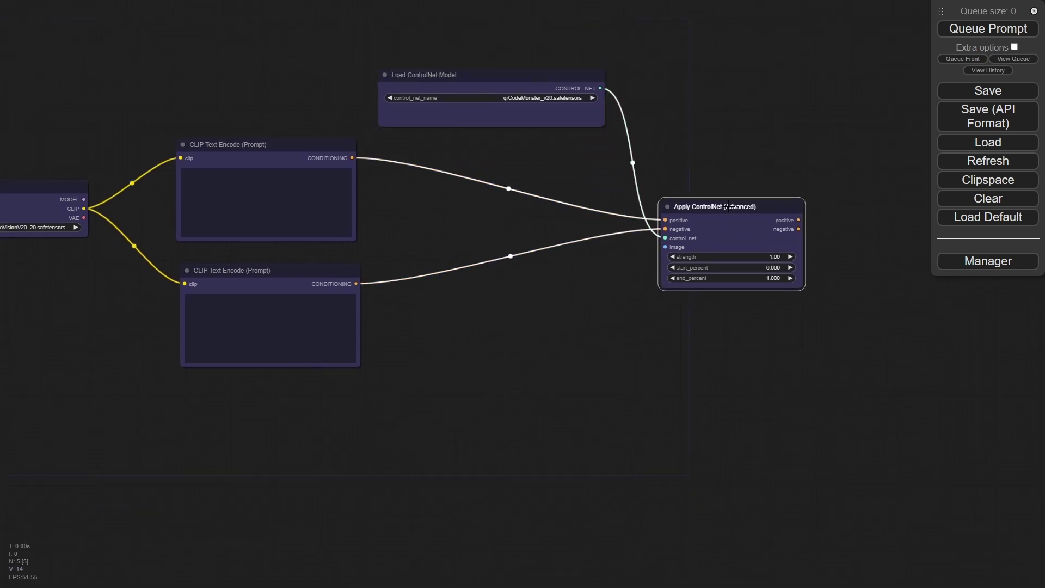
drag(559, 77, 555, 77)
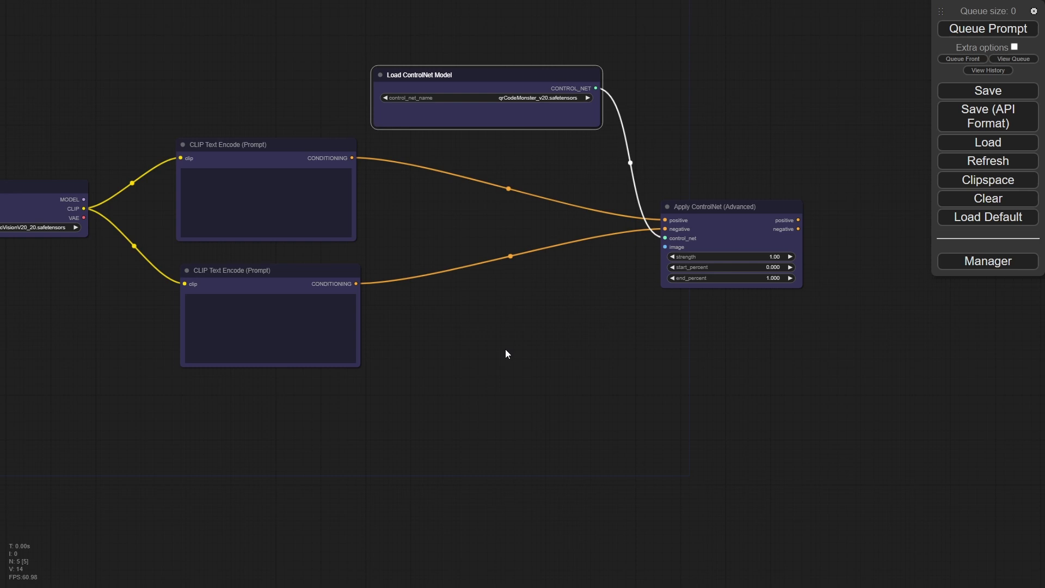
Add a Load Image node, narrow it, place it below the ControlNet nodes and connect its image output to Apply ControlNet's image input.
right_click(436, 334)
click(444, 335)
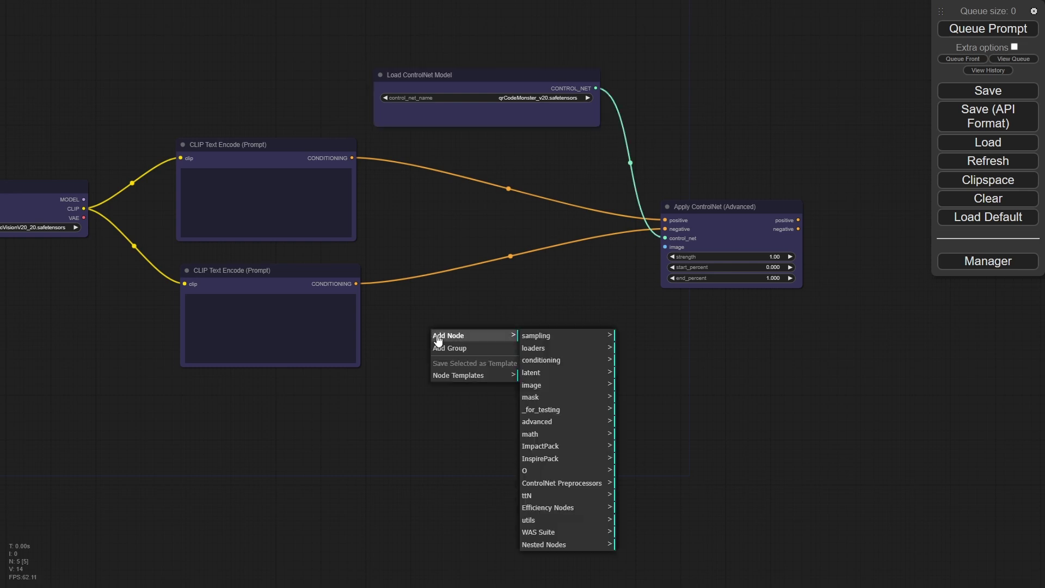
click(548, 387)
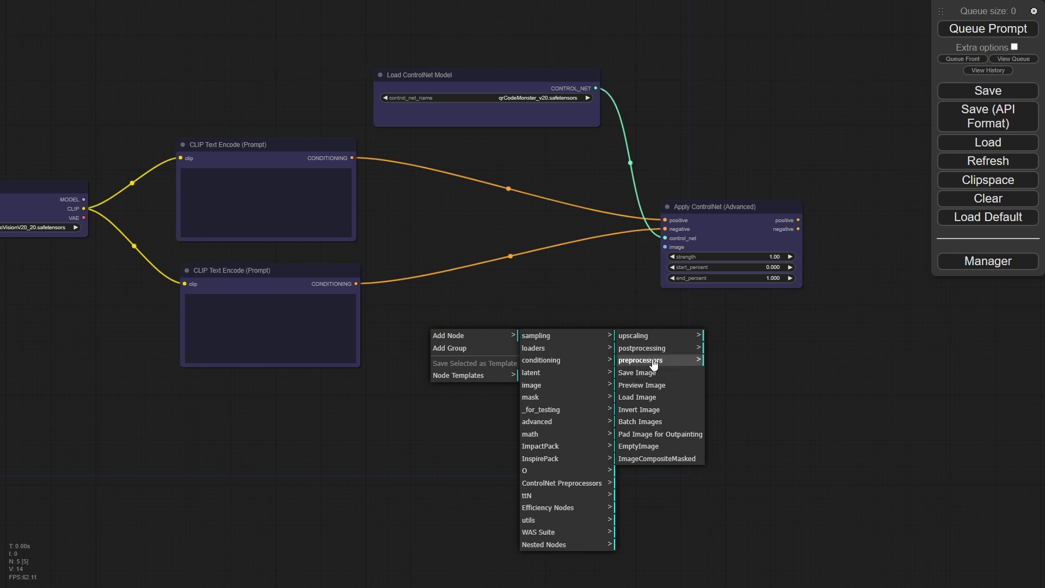
click(637, 397)
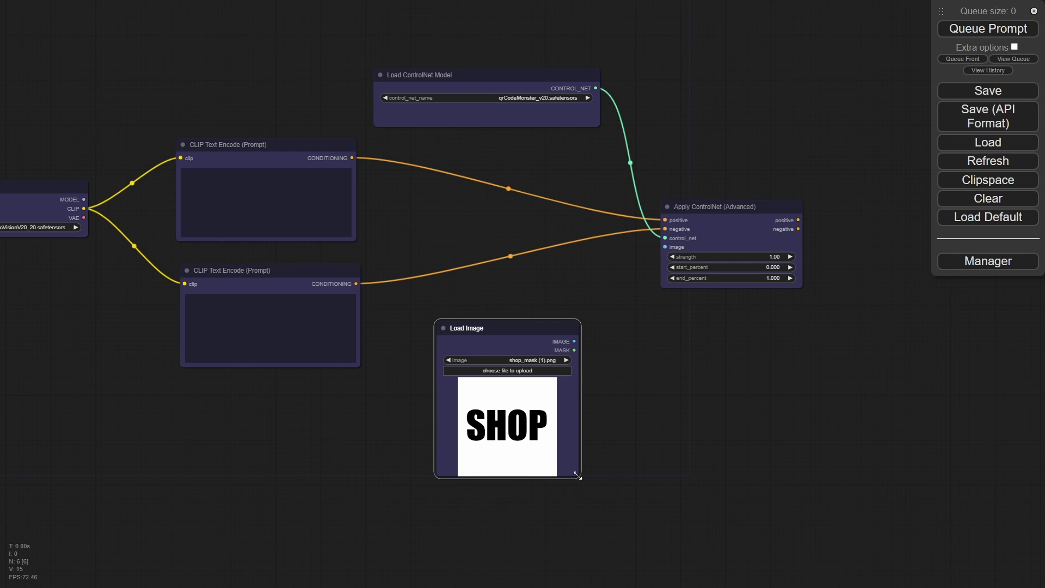
drag(578, 477, 532, 471)
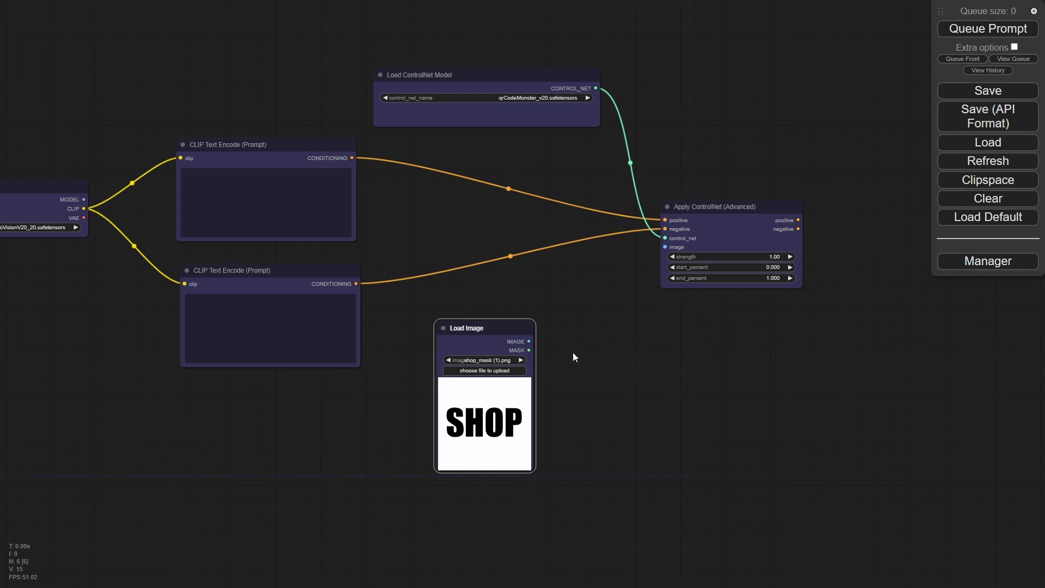
drag(480, 328, 530, 295)
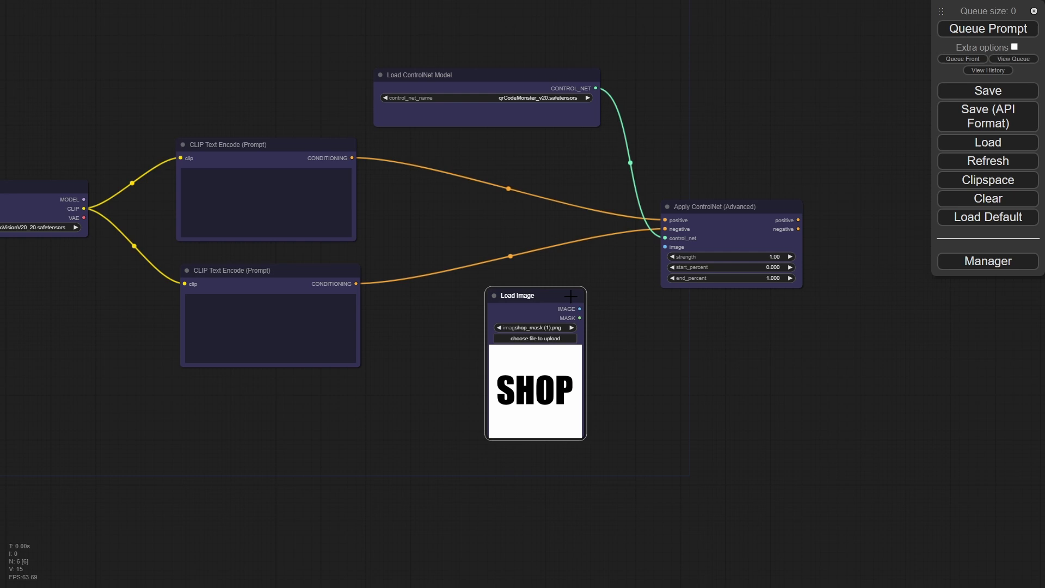
drag(670, 328, 600, 370)
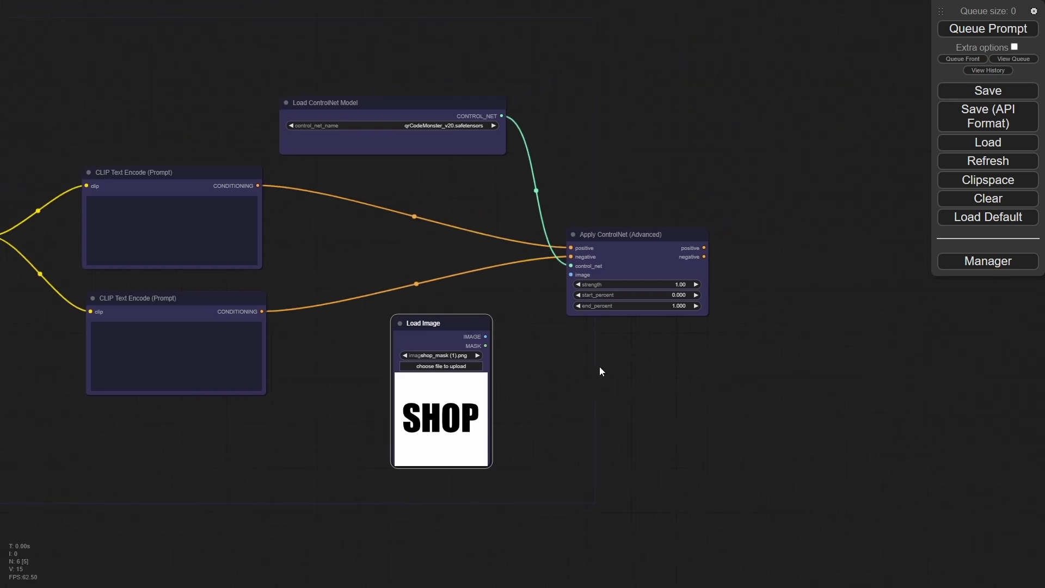
drag(485, 337, 571, 275)
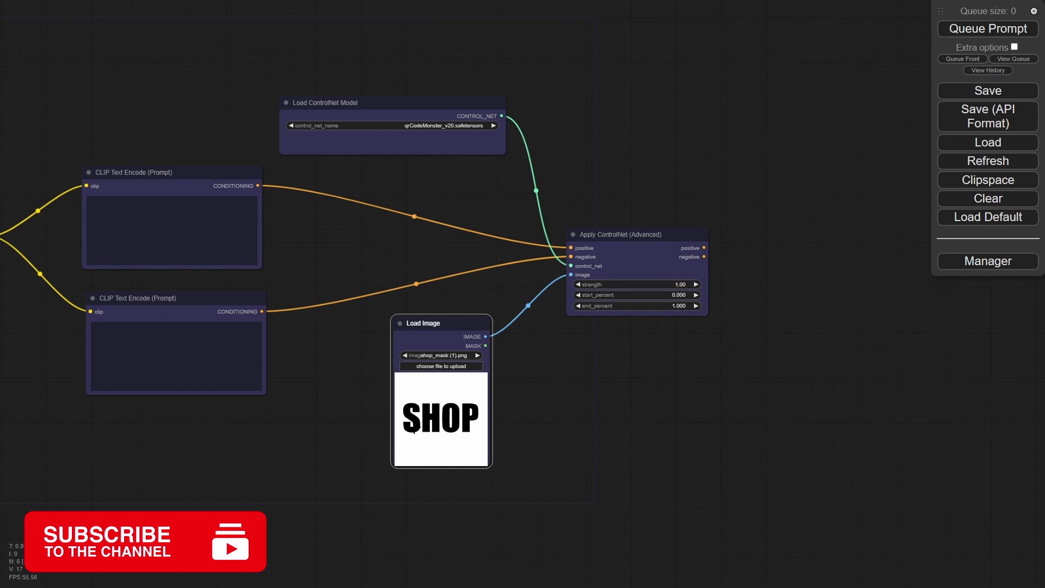
Add a KSampler fed by Apply ControlNet's positive and negative outputs, and connect the checkpoint's model output to its model input.
drag(562, 427, 587, 397)
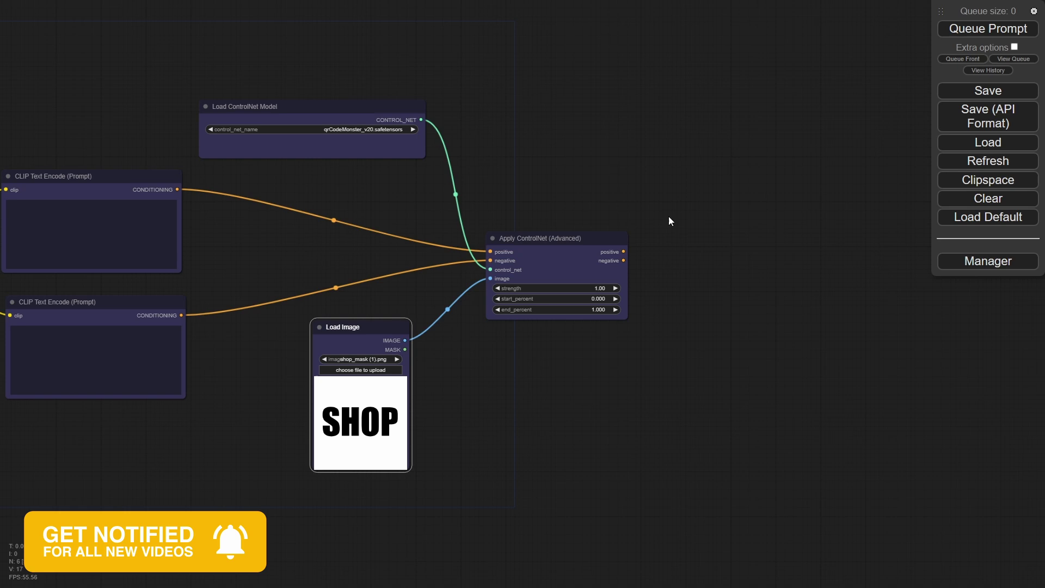
drag(623, 251, 677, 226)
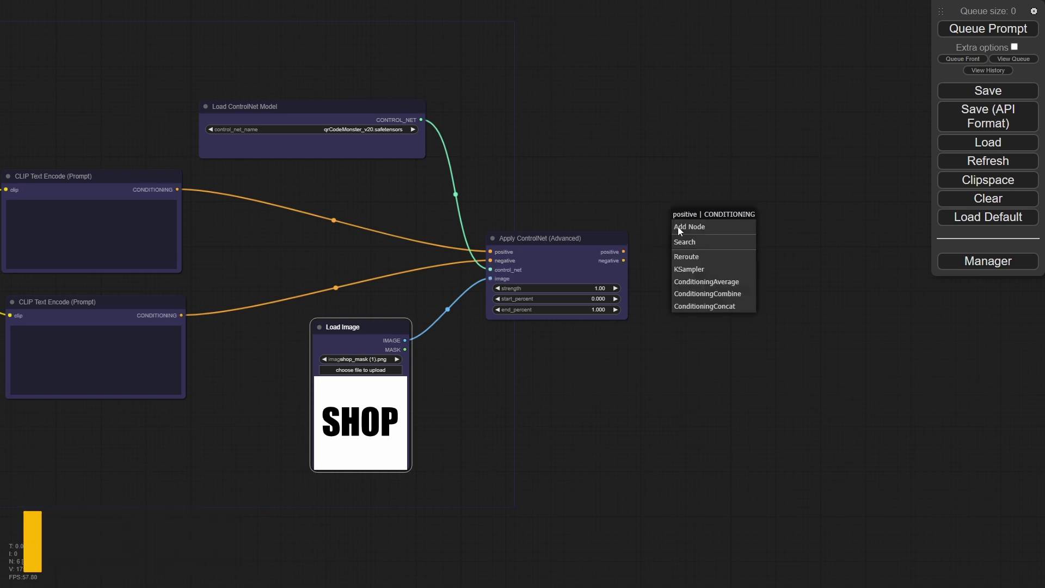
click(689, 269)
drag(624, 260, 699, 243)
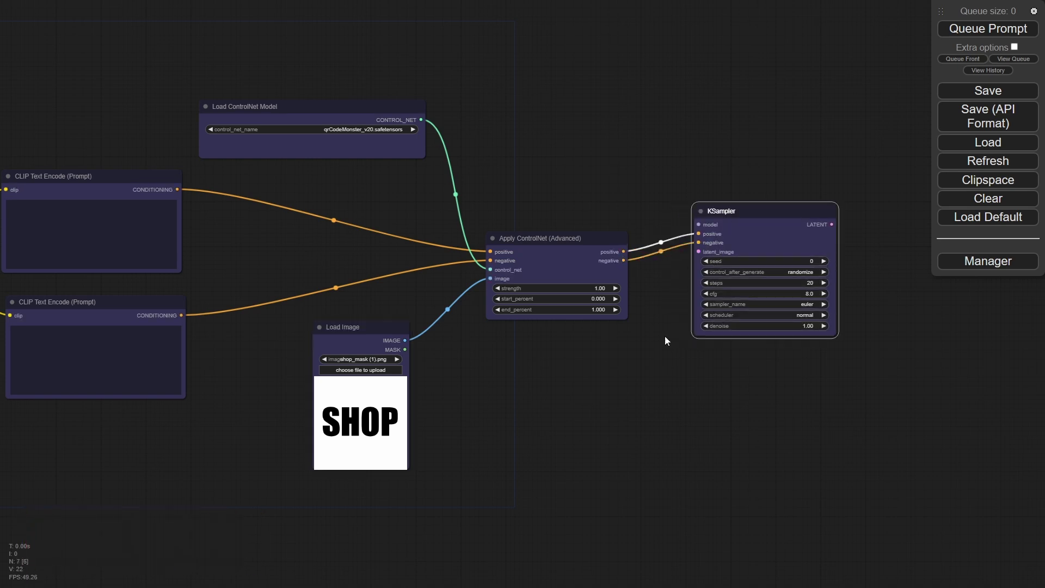
drag(649, 358, 746, 360)
scroll(746, 360, down, 2)
drag(136, 254, 788, 249)
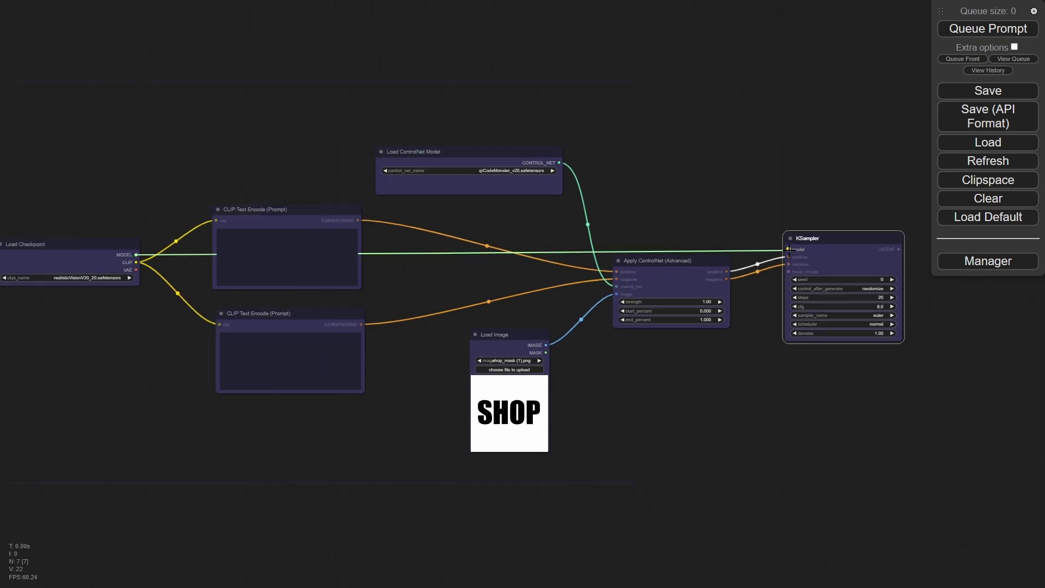
Add an Empty Latent Image node connected to the KSampler's latent_image input, place it below Apply ControlNet and set its width to 768.
drag(765, 371, 651, 338)
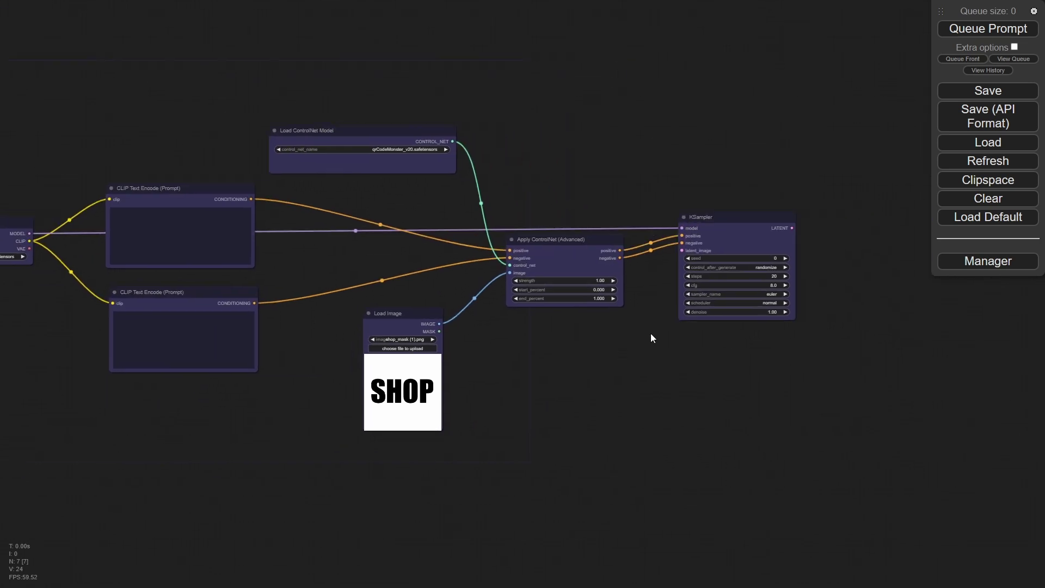
scroll(652, 335, up, 3)
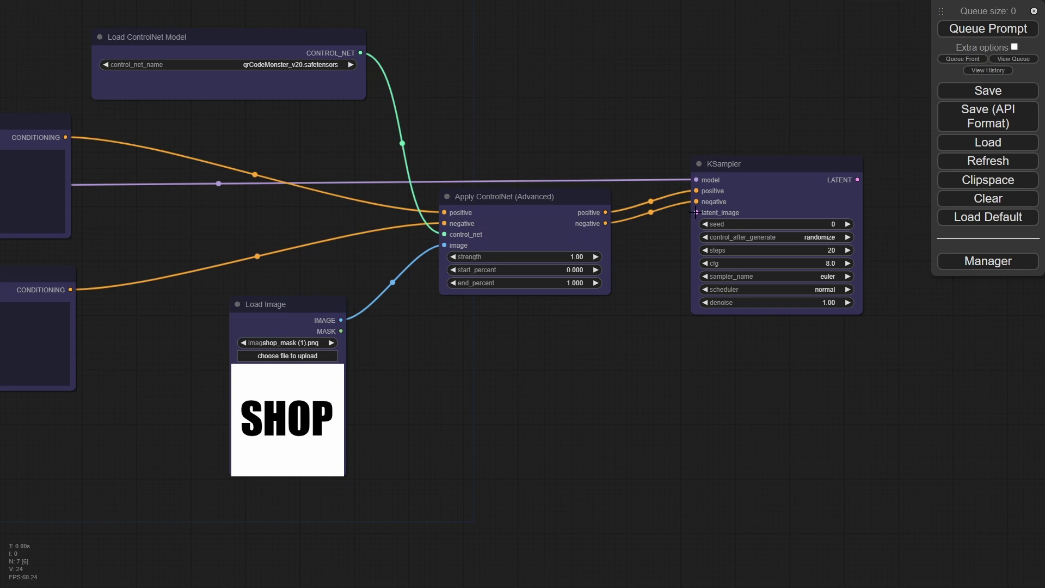
drag(697, 212, 574, 348)
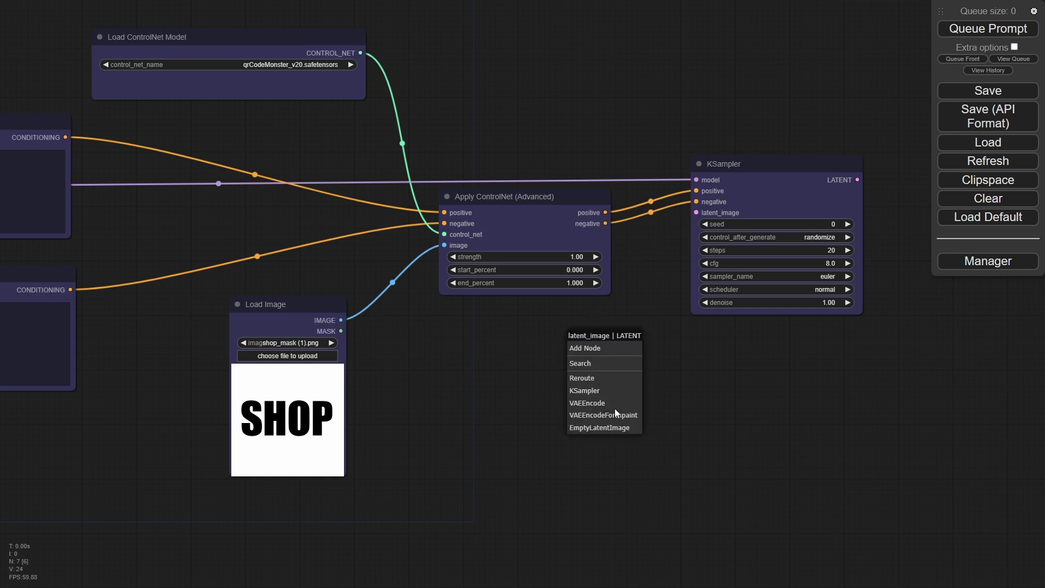
click(599, 427)
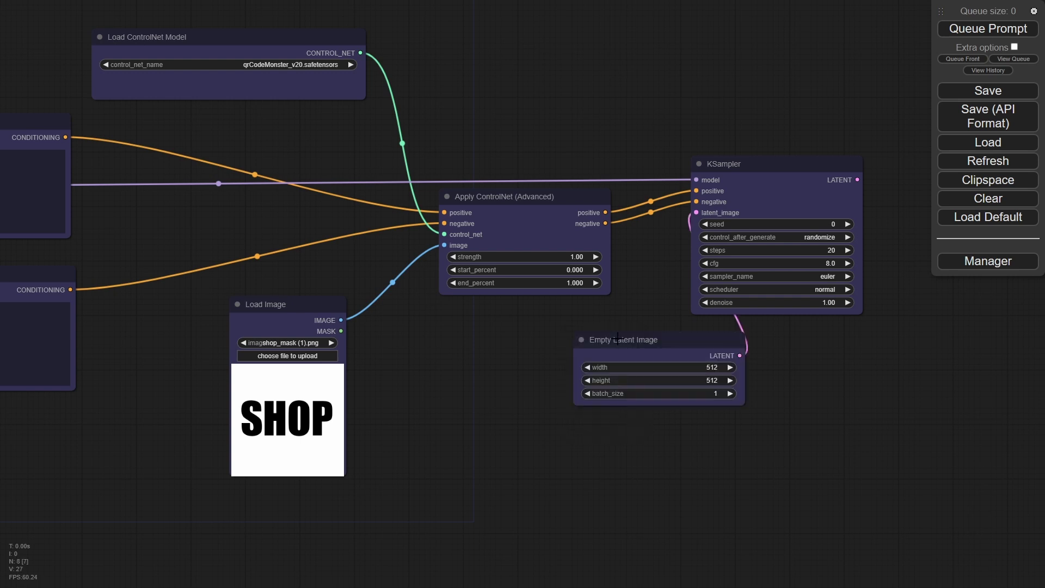
drag(622, 342, 484, 342)
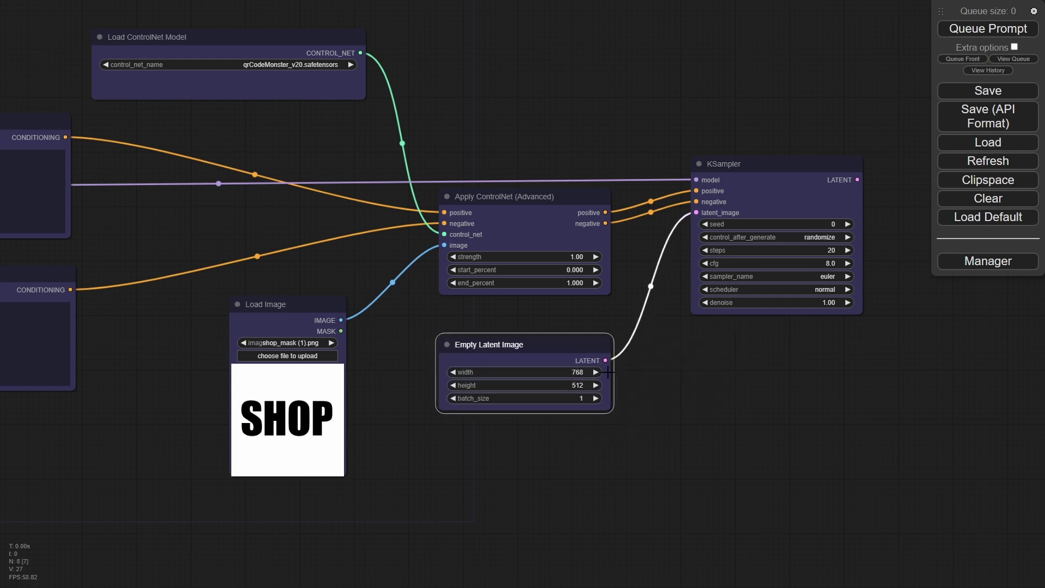
Set the height of the Empty Latent Image node to 768.
click(574, 383)
key(ctrl+a)
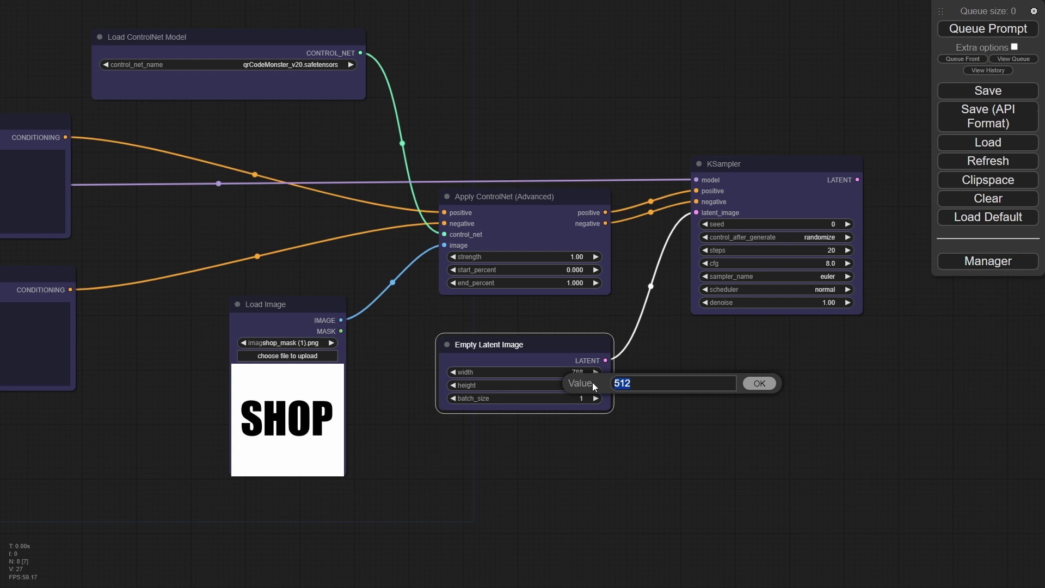
text(768)
key(Return)
click(645, 380)
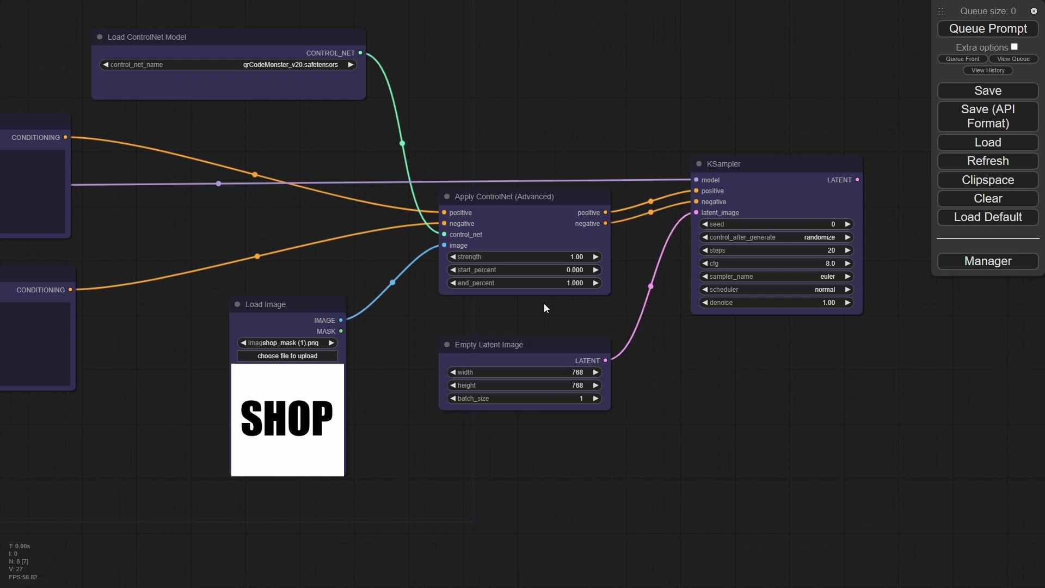
scroll(590, 349, down, 4)
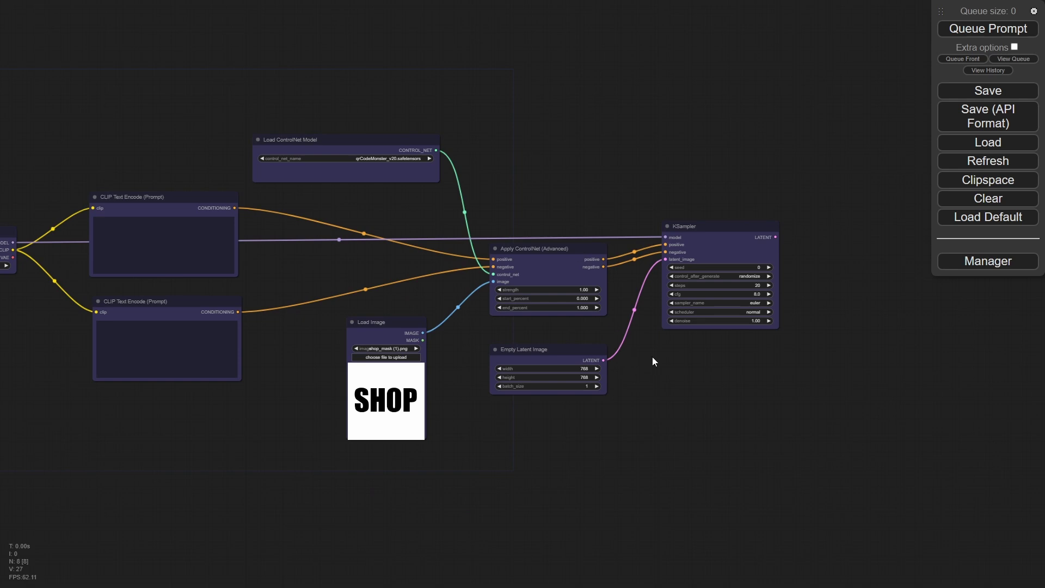
Add a VAE Decode node fed by the KSampler's latent output and connect the checkpoint's VAE output to its vae input.
drag(661, 369, 620, 381)
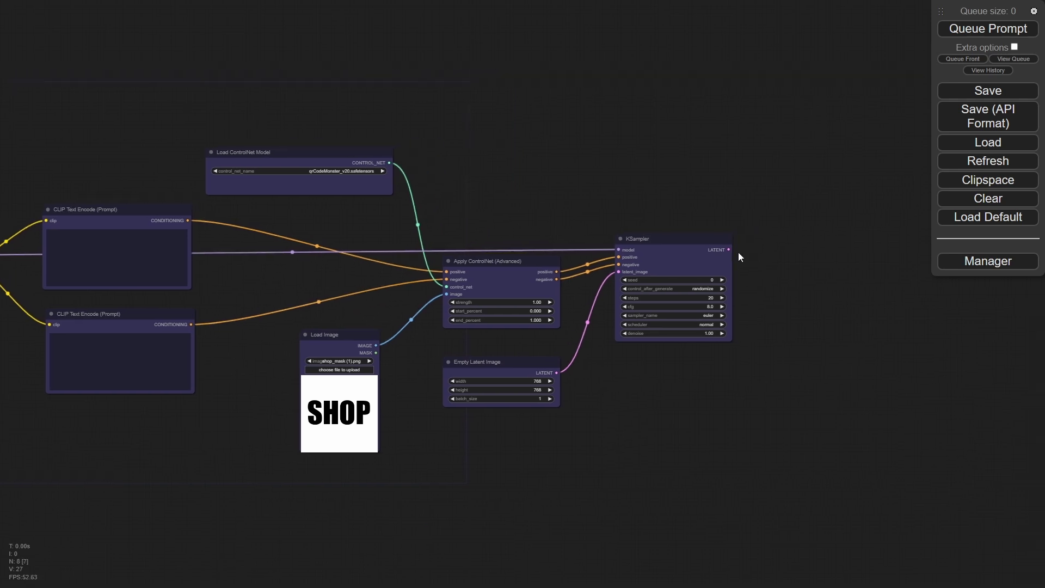
drag(730, 250, 777, 248)
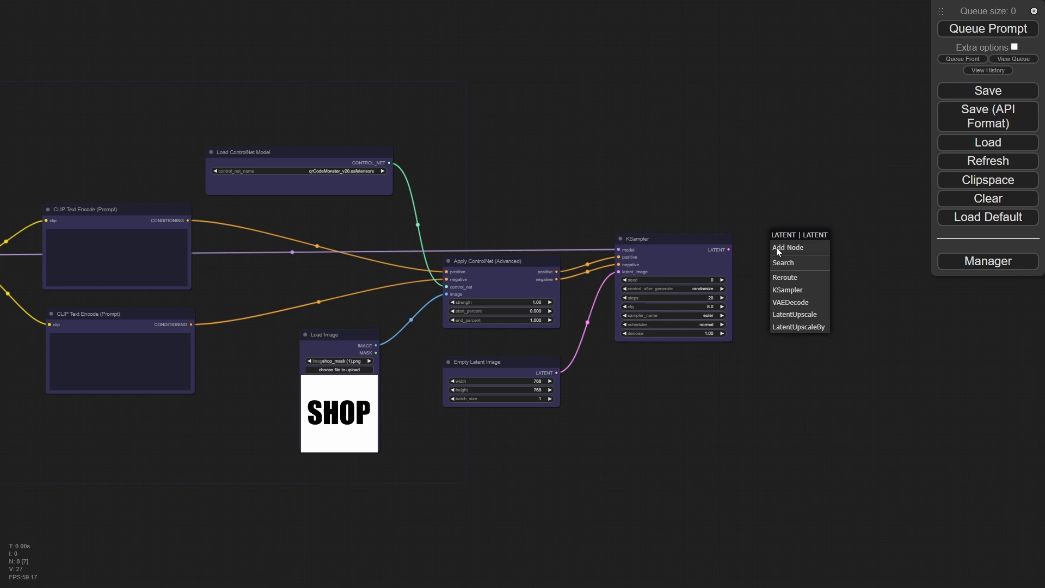
click(802, 308)
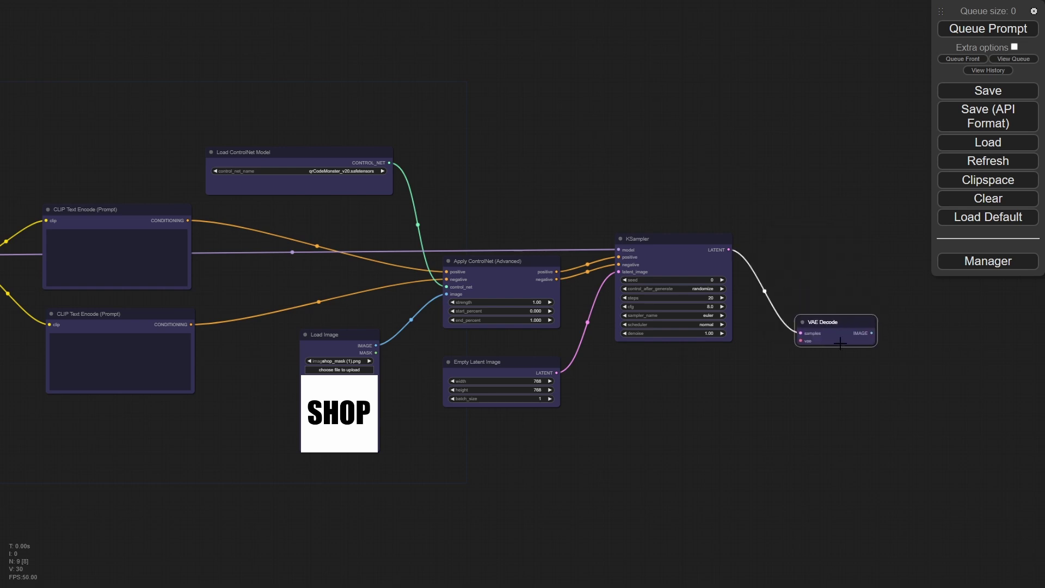
drag(612, 455, 780, 429)
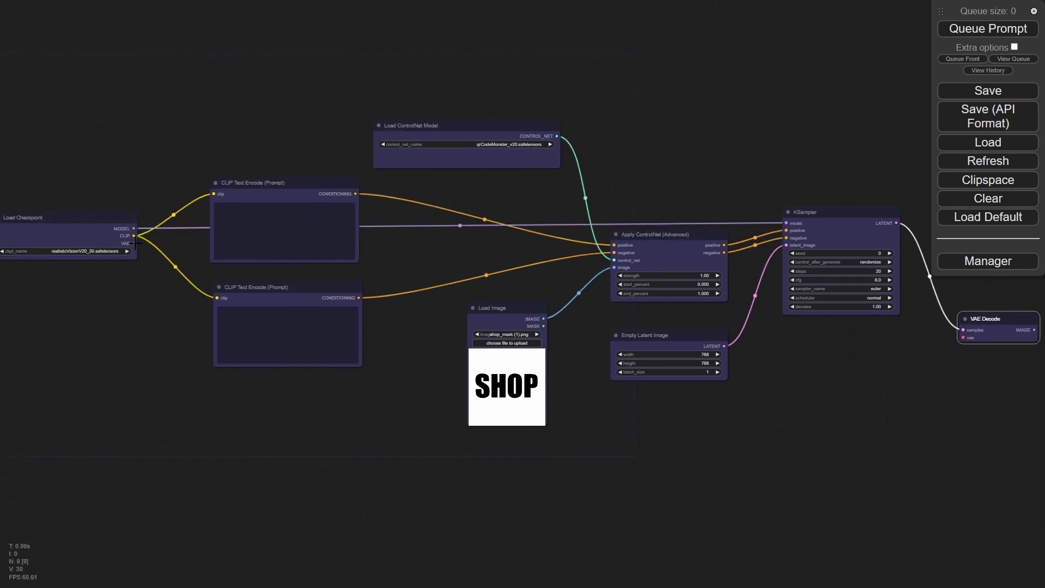
drag(134, 243, 960, 339)
Add a Save Image node connected to the VAE Decode node's image output.
drag(1036, 372, 807, 350)
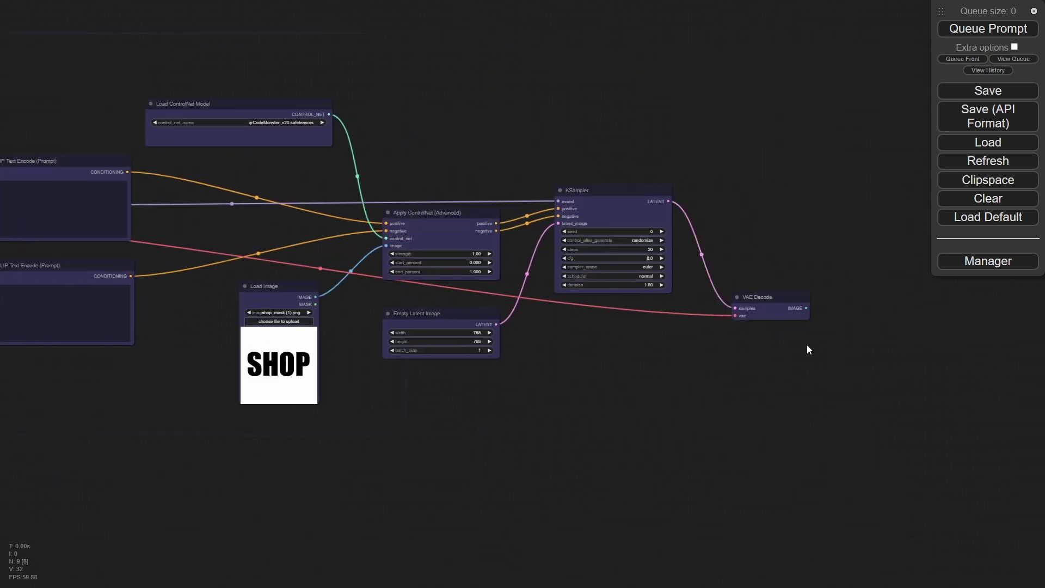
drag(809, 308, 867, 308)
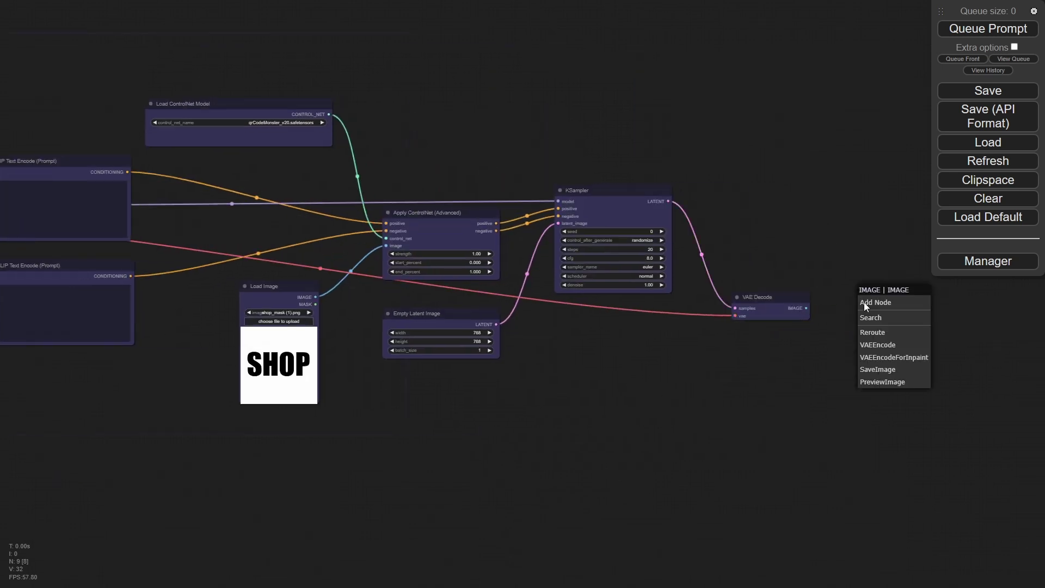
click(893, 370)
click(903, 297)
Shift the Load ControlNet Model, Apply ControlNet and KSampler nodes slightly to tidy the layout.
drag(609, 392, 671, 425)
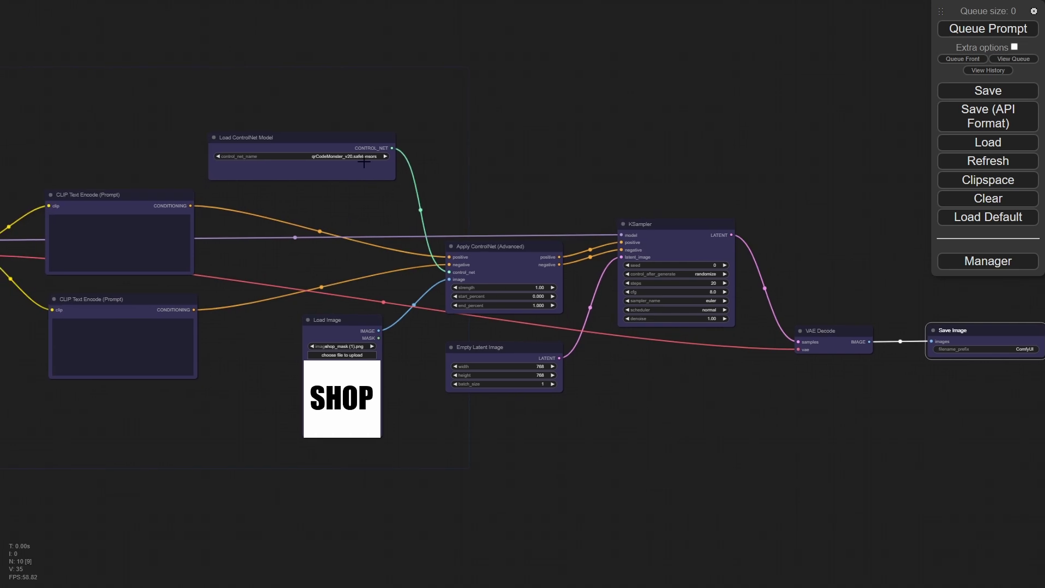
drag(355, 142, 346, 135)
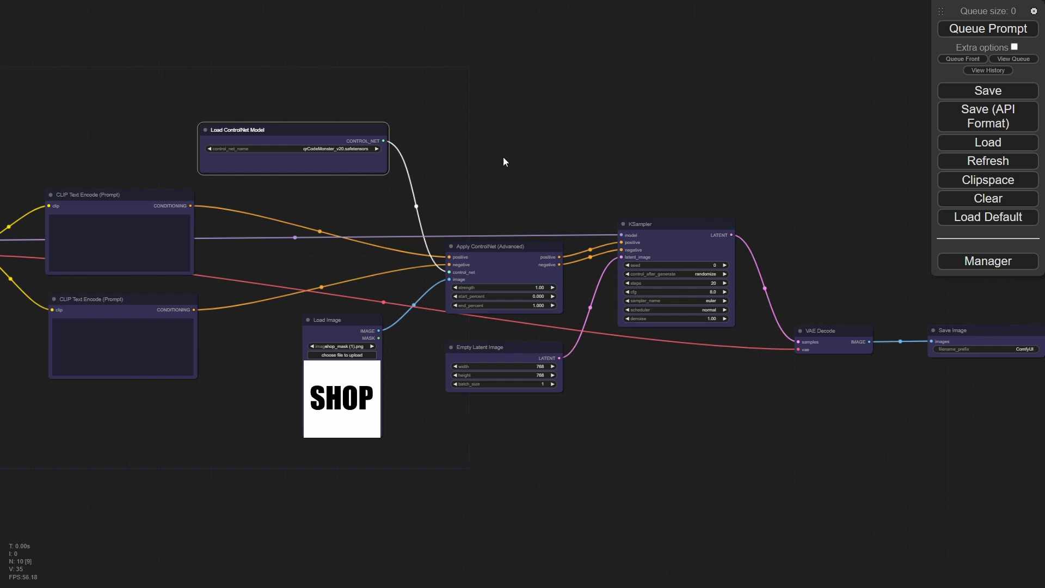
drag(503, 251, 499, 254)
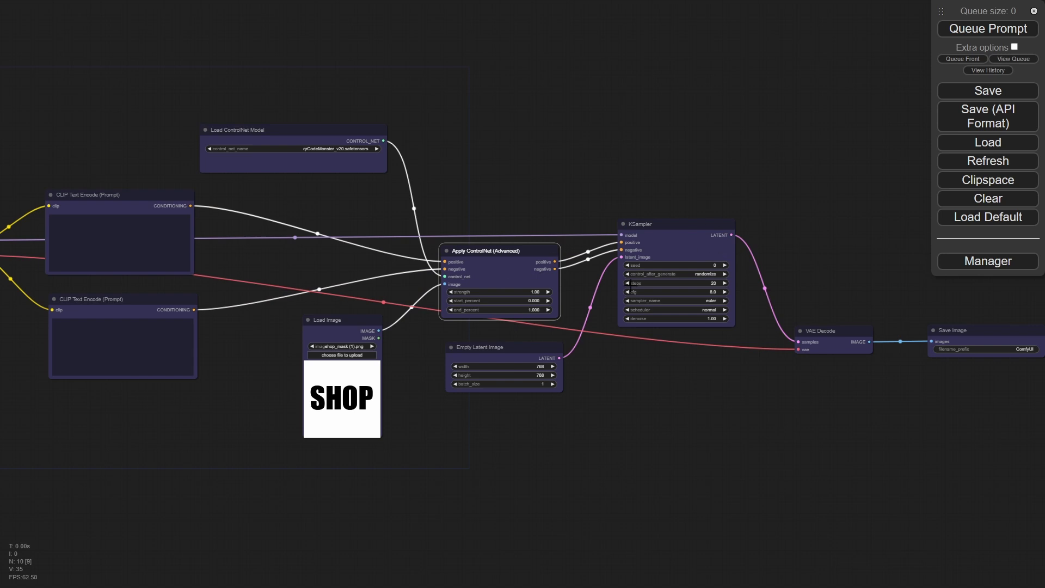
drag(705, 228, 703, 231)
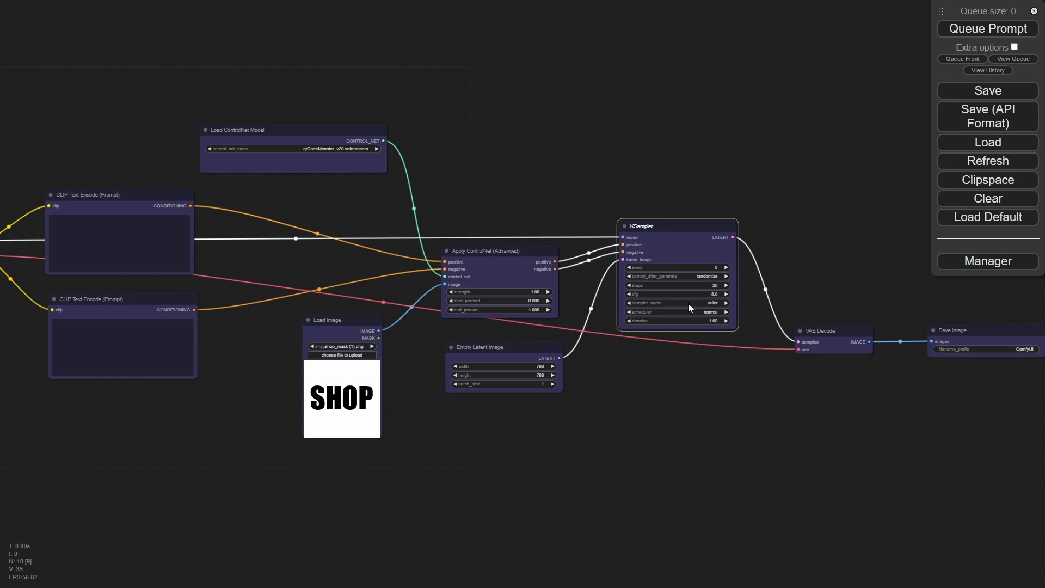
Enter "women shopping in downtown new york" as the positive prompt in the upper CLIP Text Encode node.
drag(751, 451, 682, 434)
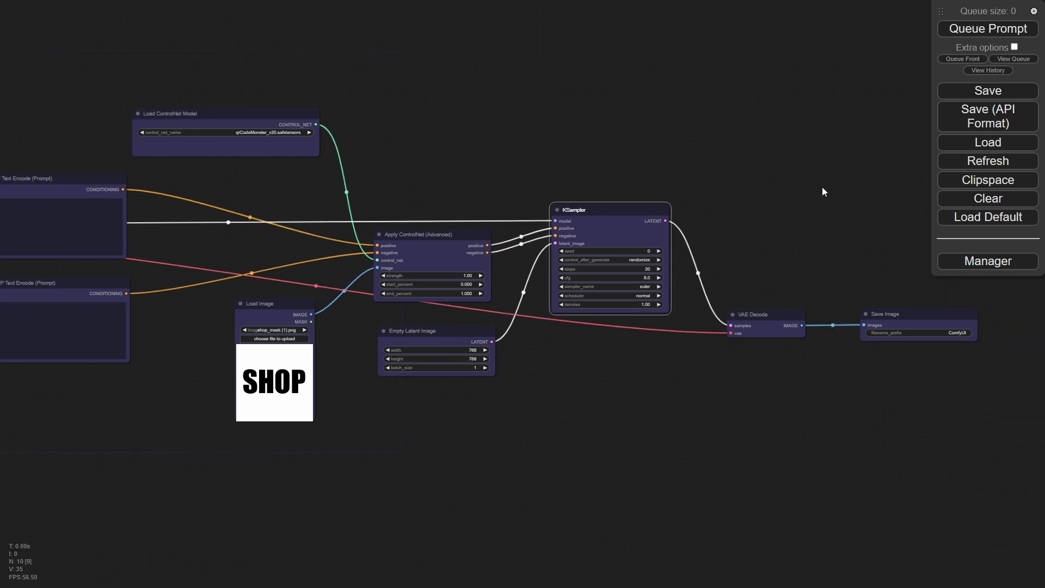
drag(338, 116, 737, 176)
scroll(422, 205, up, 5)
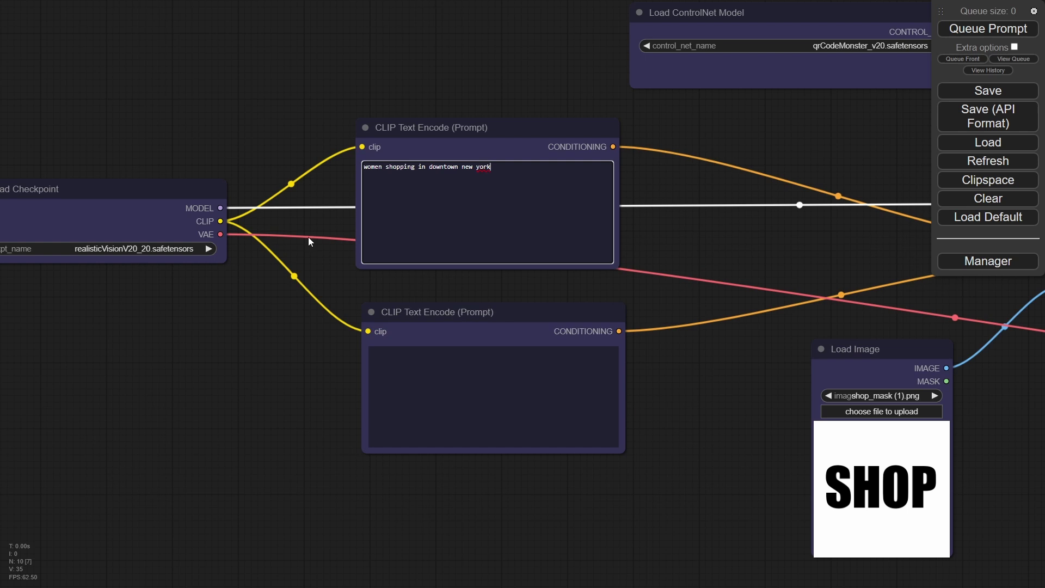
click(264, 318)
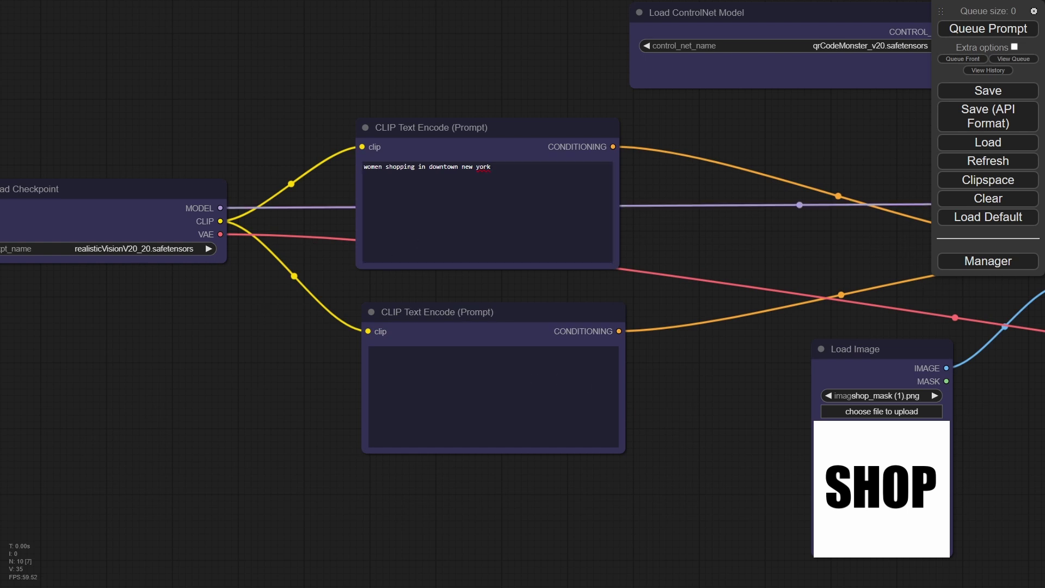
Enter "(worst quality, poor details:1.4), lowres, (artist name, signature, watermark:1.4)" as the negative prompt in the lower CLIP Text Encode node.
scroll(318, 381, up, 6)
click(548, 334)
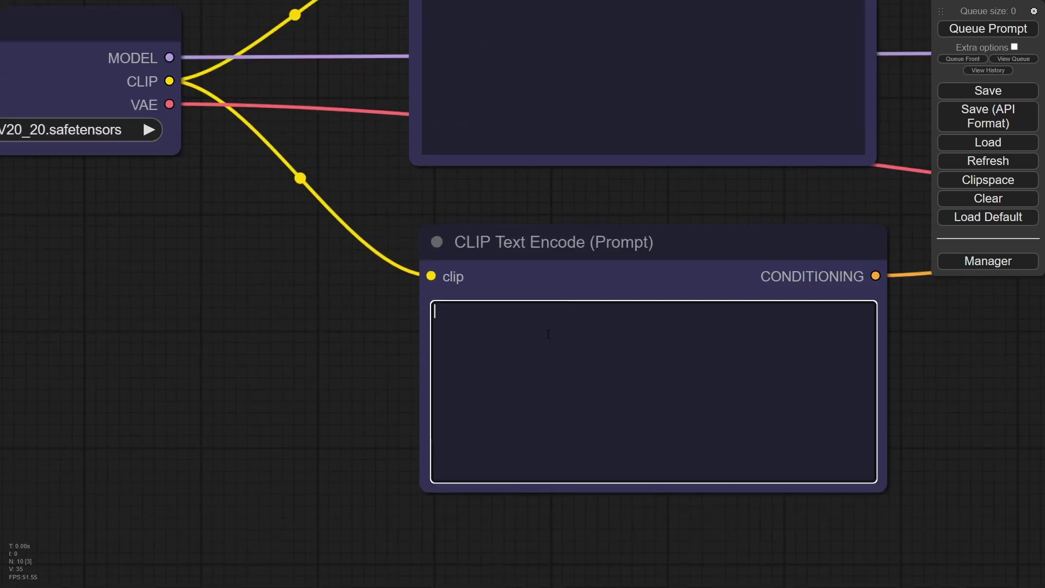
text((worst quality, poor details:1.4), lowres, (artist name, signature, watermark:1.4))
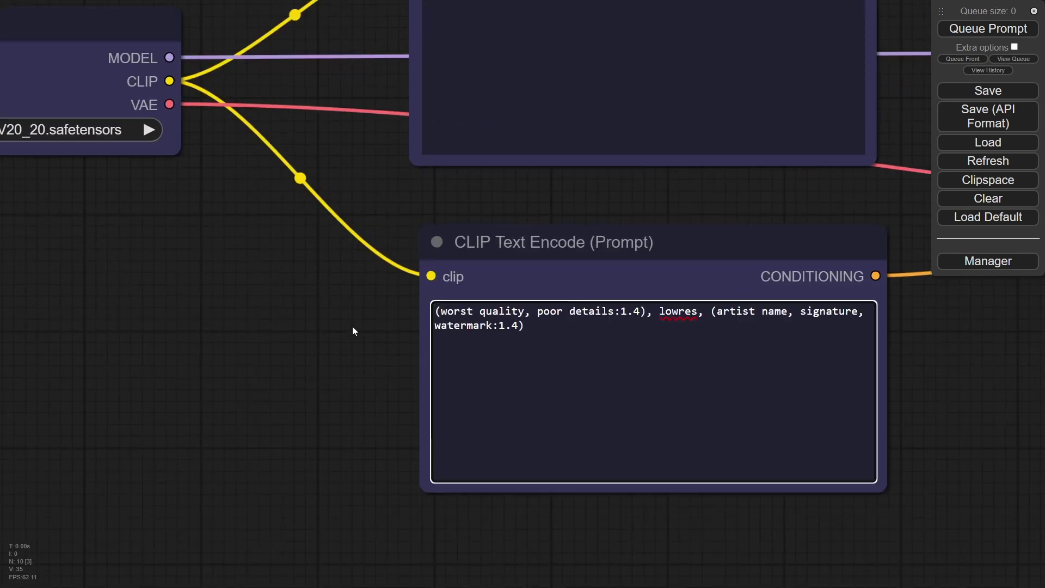
drag(352, 325, 241, 332)
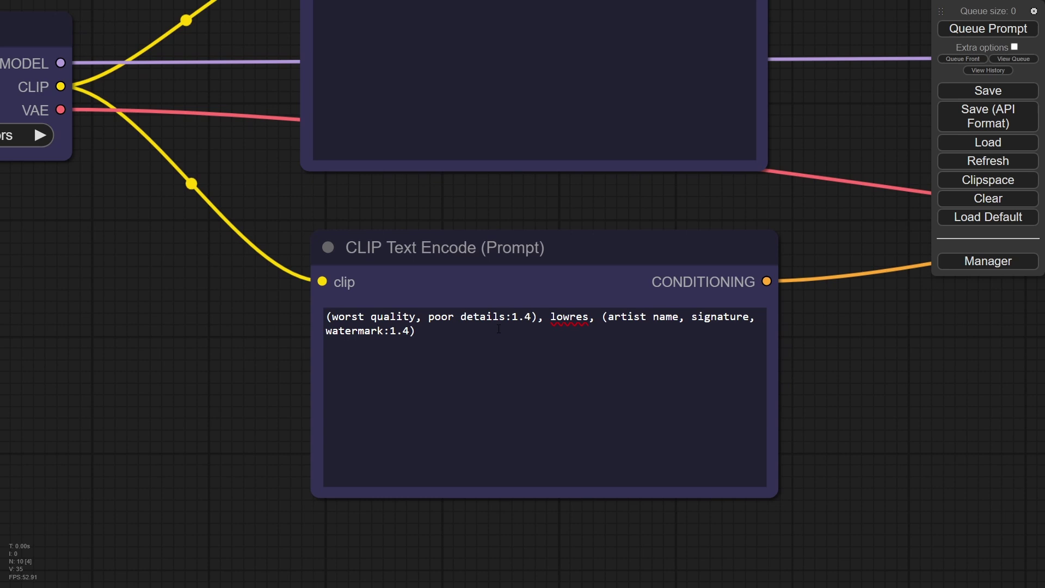
Shorten the negative prompt to "worst quality poor details", removing the weights, the lowres term and the artist name, signature and watermark terms.
click(420, 332)
drag(420, 332, 602, 316)
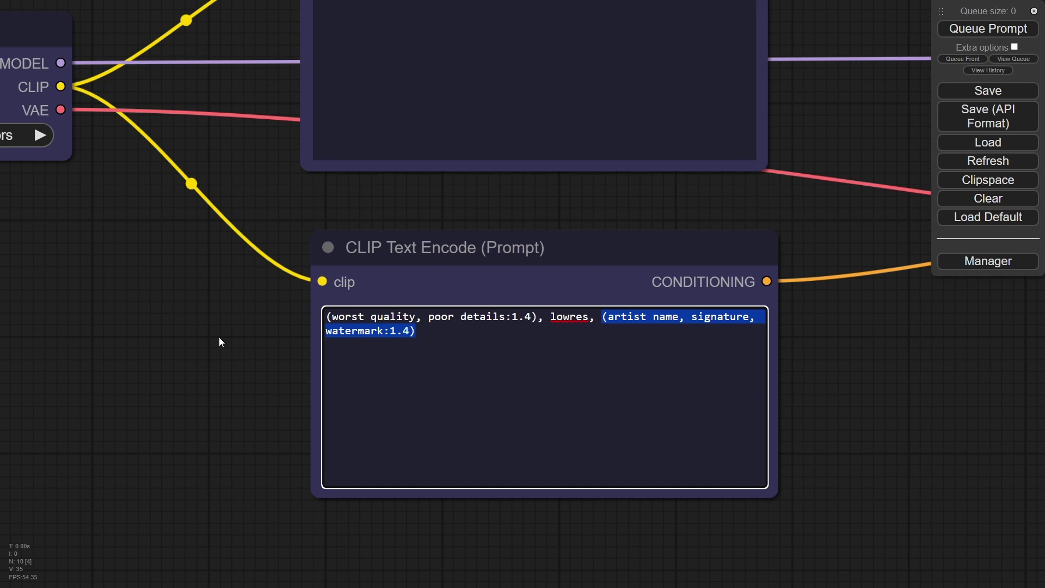
scroll(219, 342, down, 4)
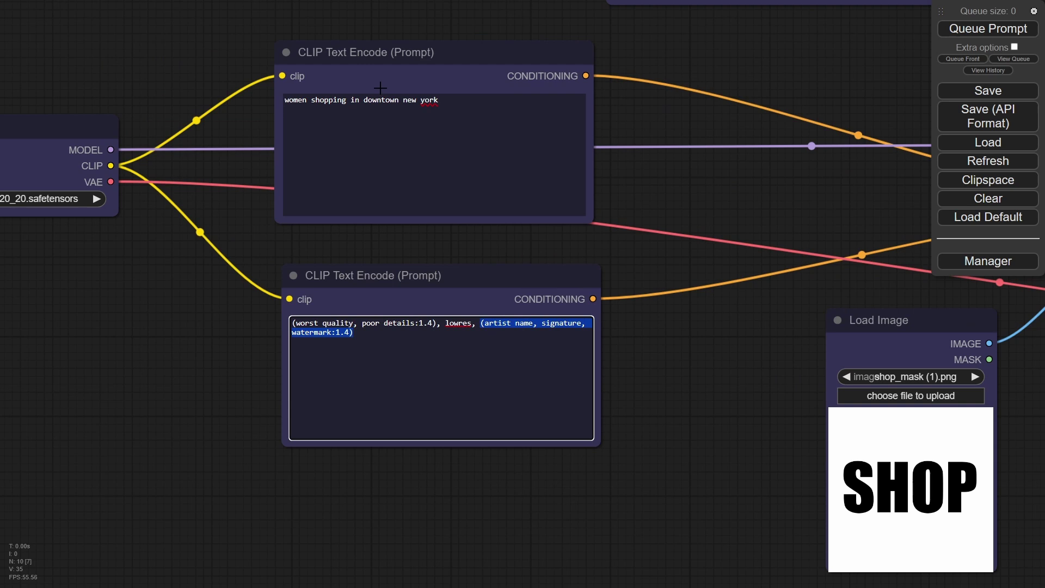
key(BackSpace)
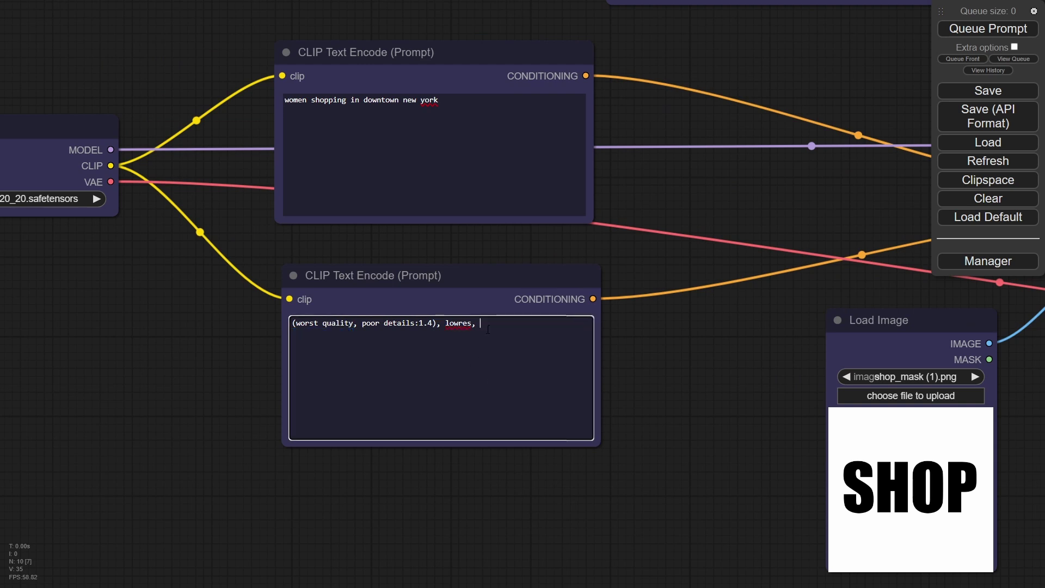
drag(480, 325, 415, 324)
key(BackSpace)
key(BackSpace)
key(BackSpace)
click(294, 324)
key(BackSpace)
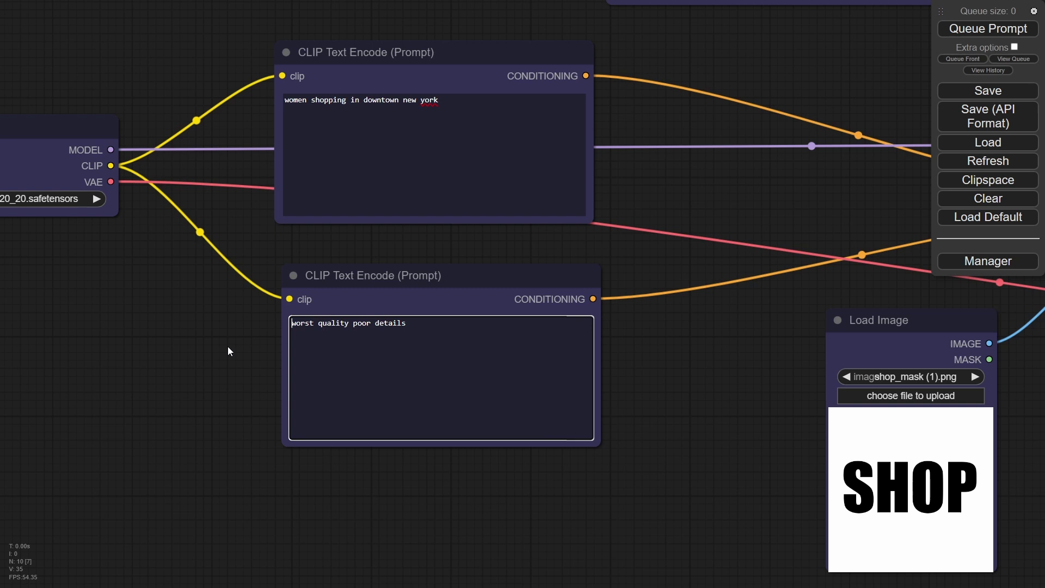
click(228, 351)
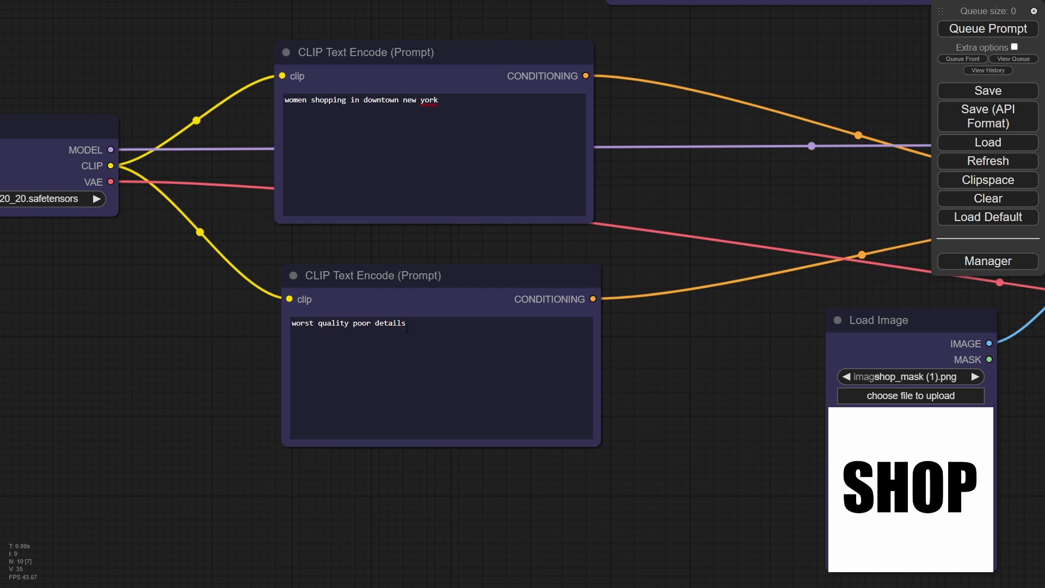
Queue the prompt to generate a first image, keeping the KSampler's default settings.
scroll(576, 371, down, 6)
drag(721, 410, 467, 362)
scroll(612, 377, up, 5)
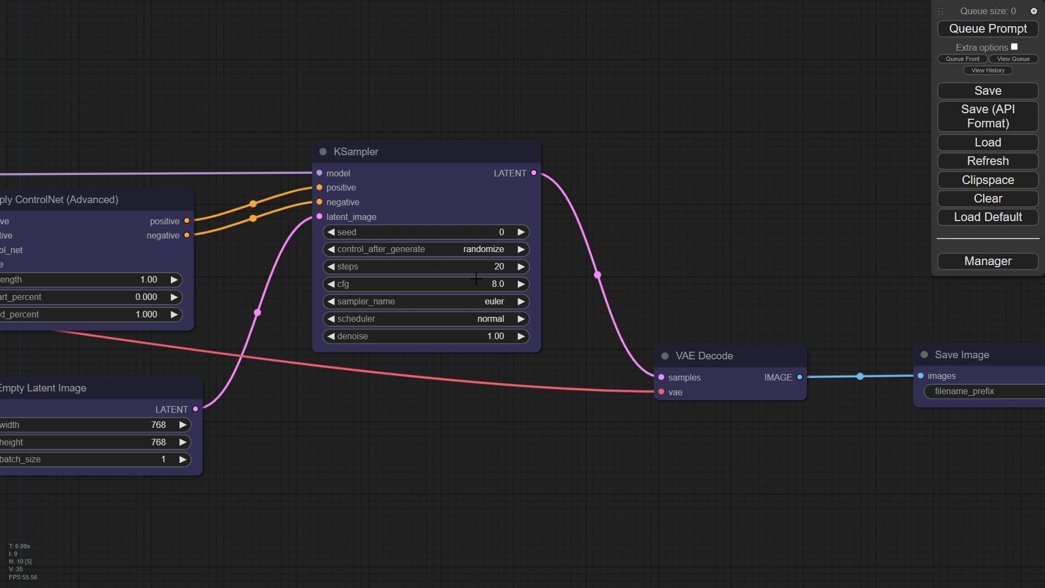
scroll(713, 269, down, 6)
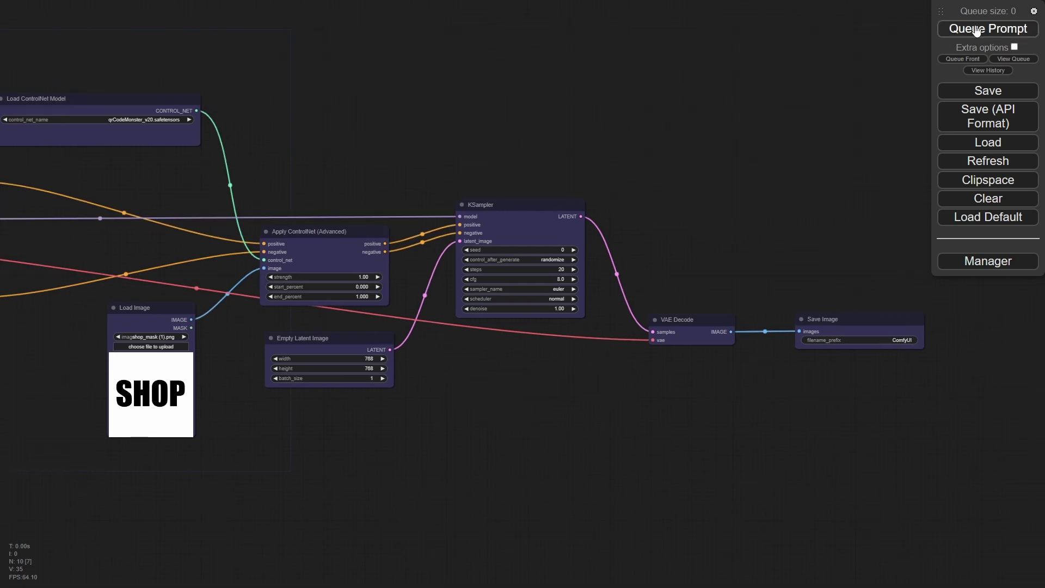
click(964, 30)
scroll(767, 147, down, 5)
drag(731, 153, 631, 212)
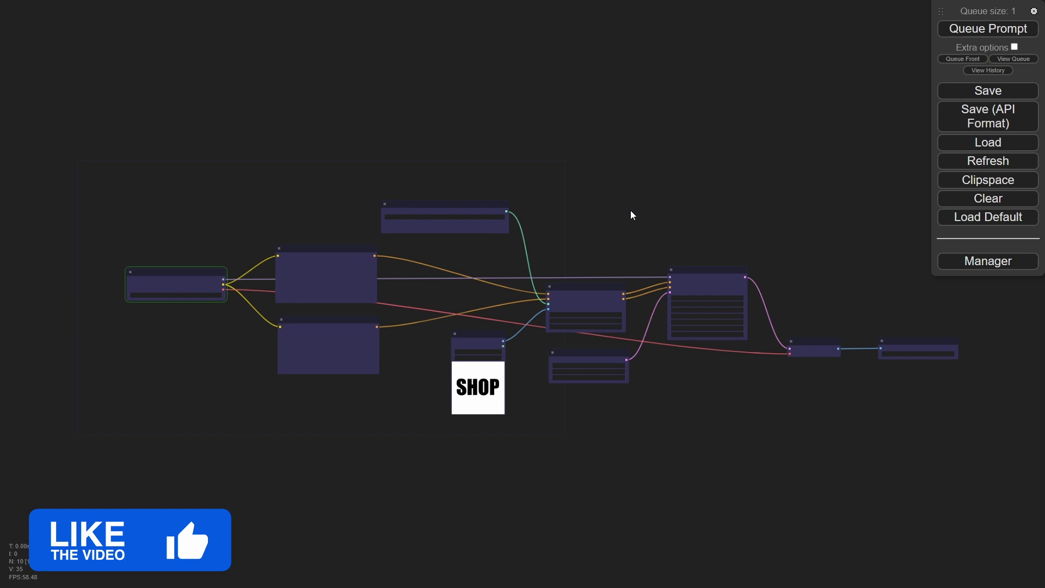
Examine the generated image in the KSampler and Save Image previews against the SHOP mask.
scroll(633, 217, up, 6)
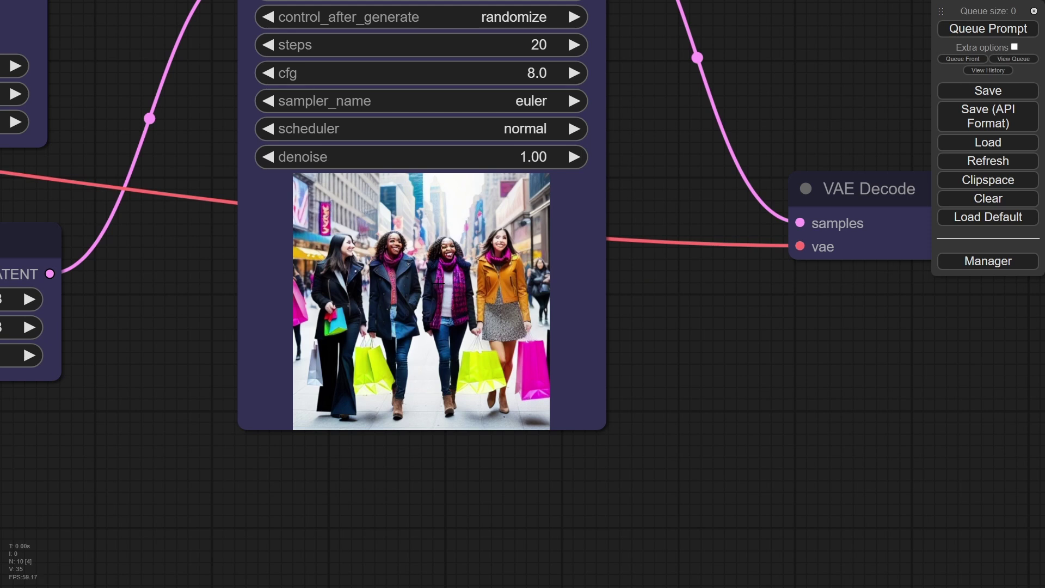
scroll(439, 283, down, 12)
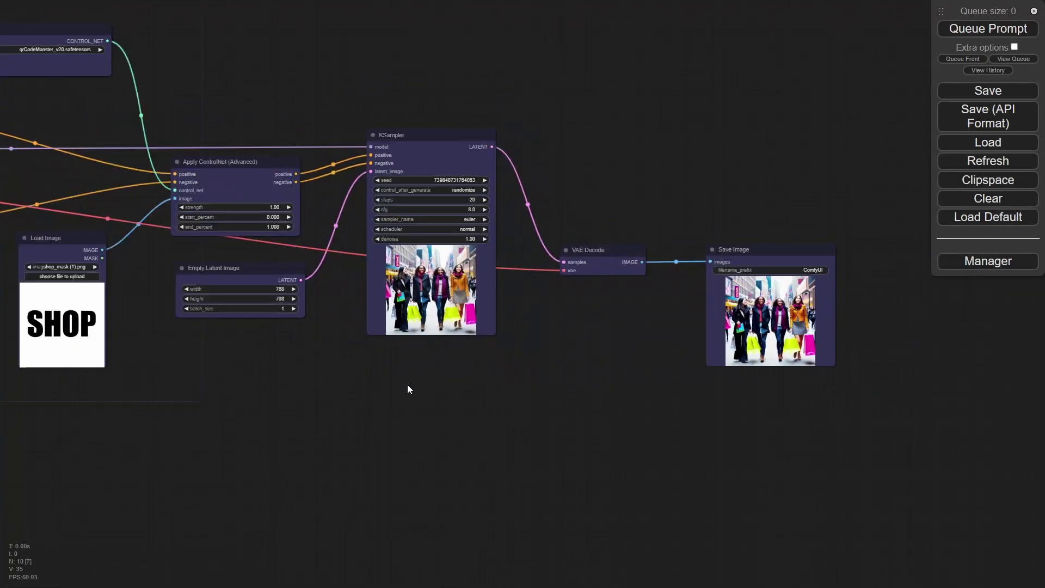
scroll(430, 388, up, 1)
drag(455, 392, 510, 417)
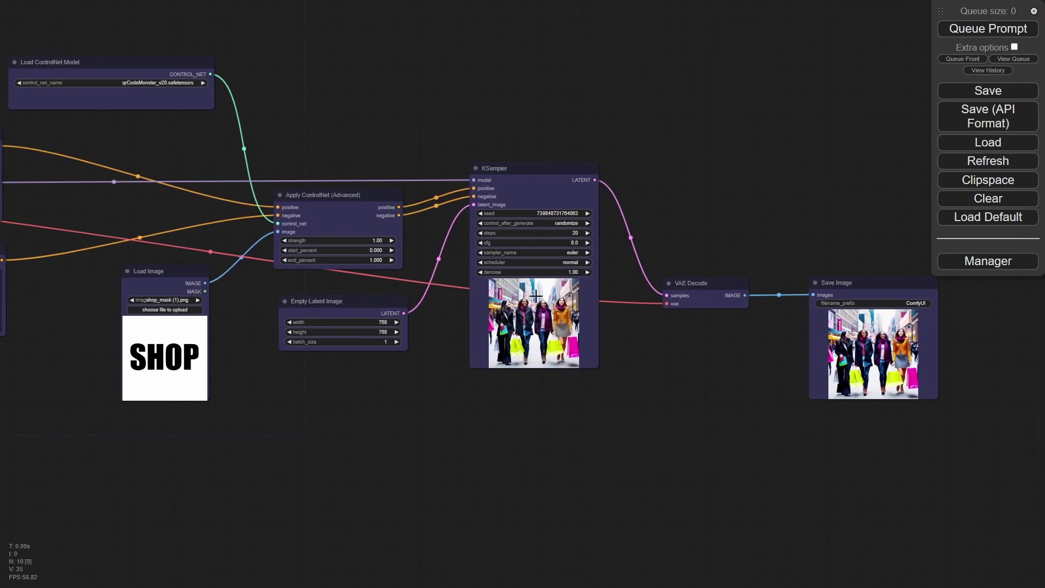
drag(450, 316, 507, 328)
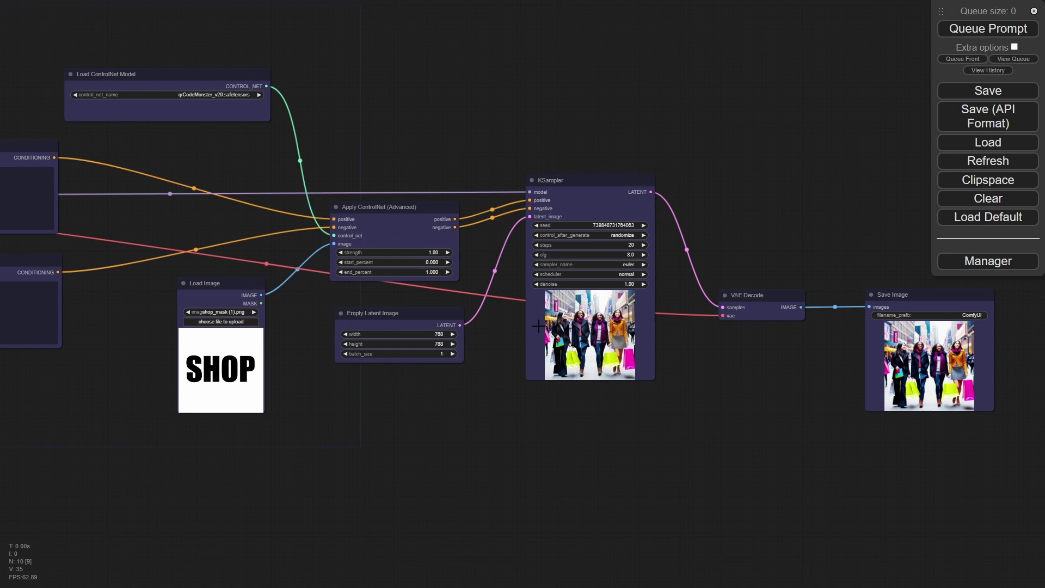
Set the strength of the Apply ControlNet (Advanced) node to 1.40.
scroll(512, 313, up, 7)
scroll(424, 329, up, 3)
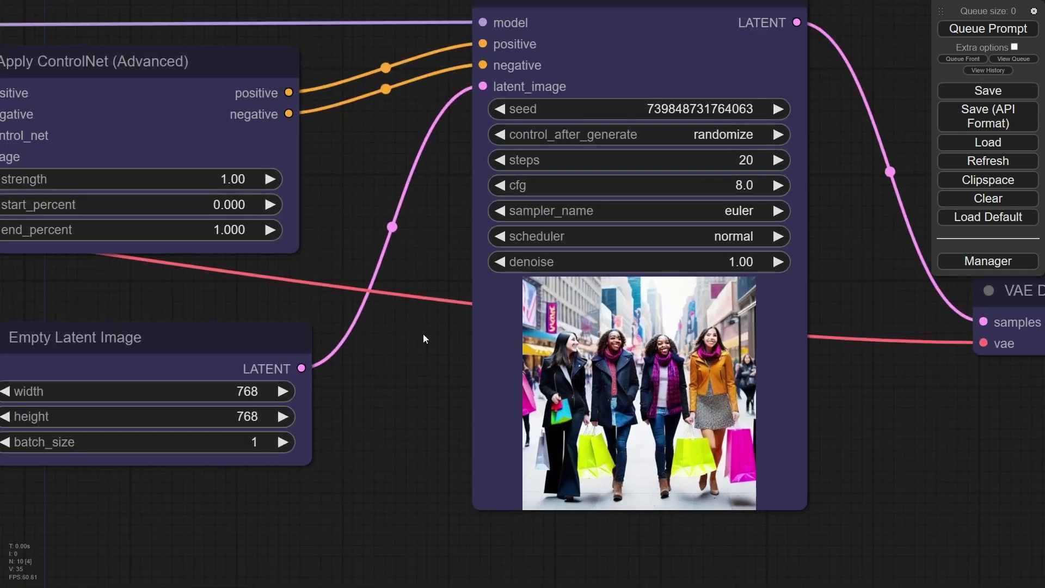
drag(423, 334, 460, 333)
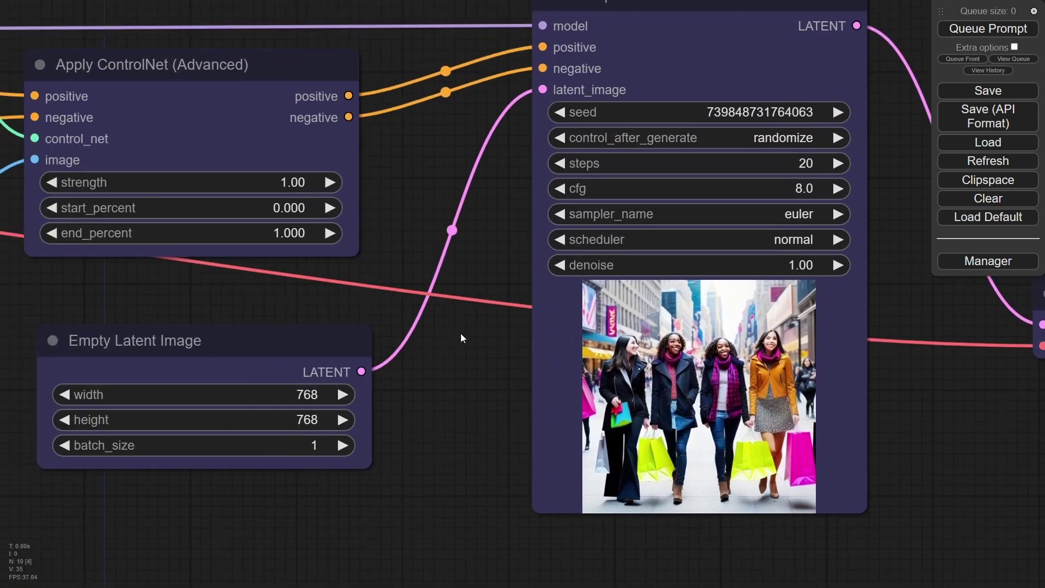
click(285, 183)
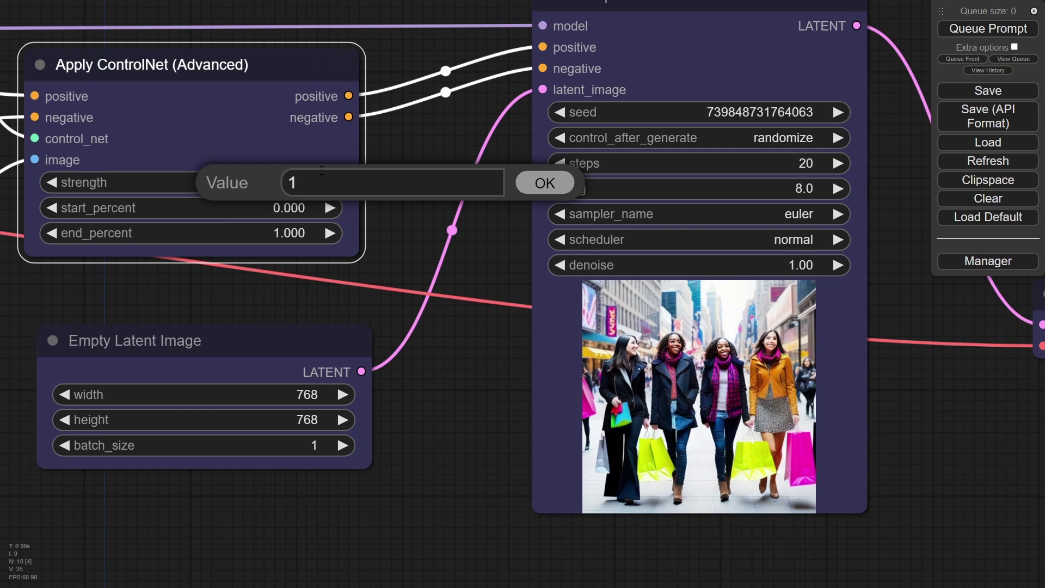
text(.4)
key(Return)
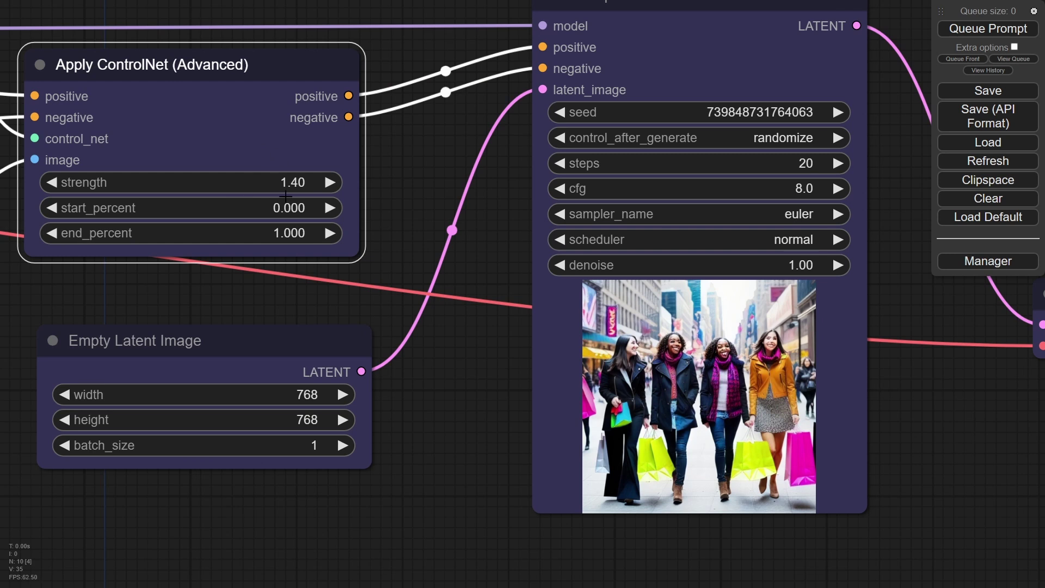
Queue the prompt again to generate another image and inspect it in the KSampler preview.
click(973, 30)
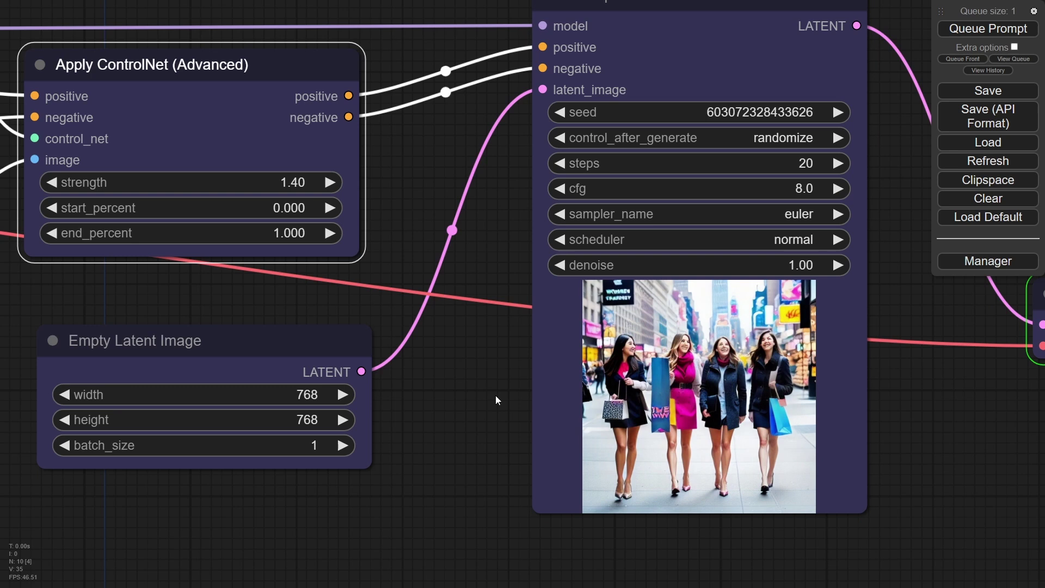
scroll(493, 398, down, 8)
scroll(485, 399, down, 2)
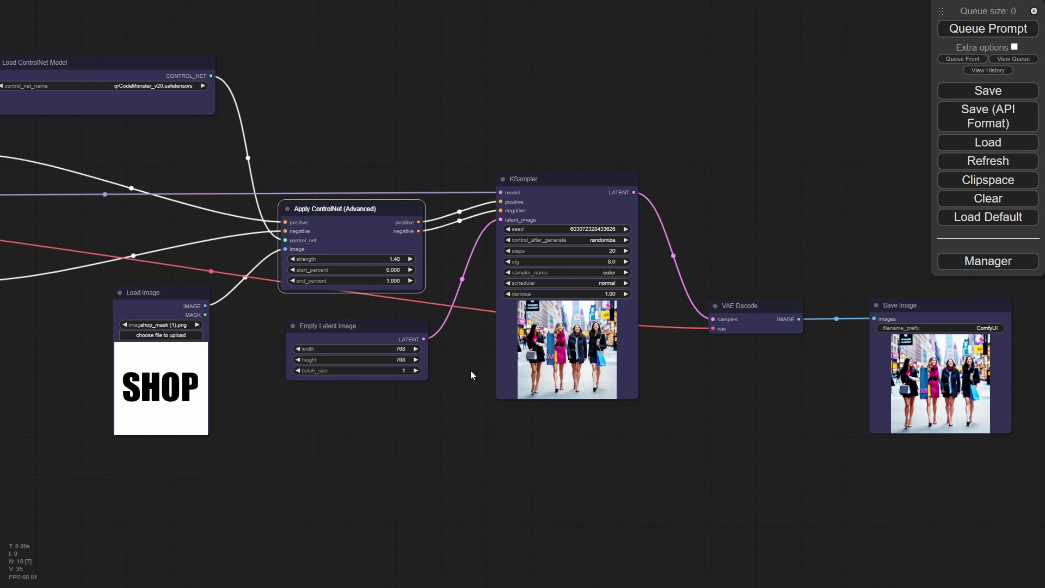
drag(470, 370, 548, 328)
scroll(522, 350, up, 1)
scroll(518, 333, up, 3)
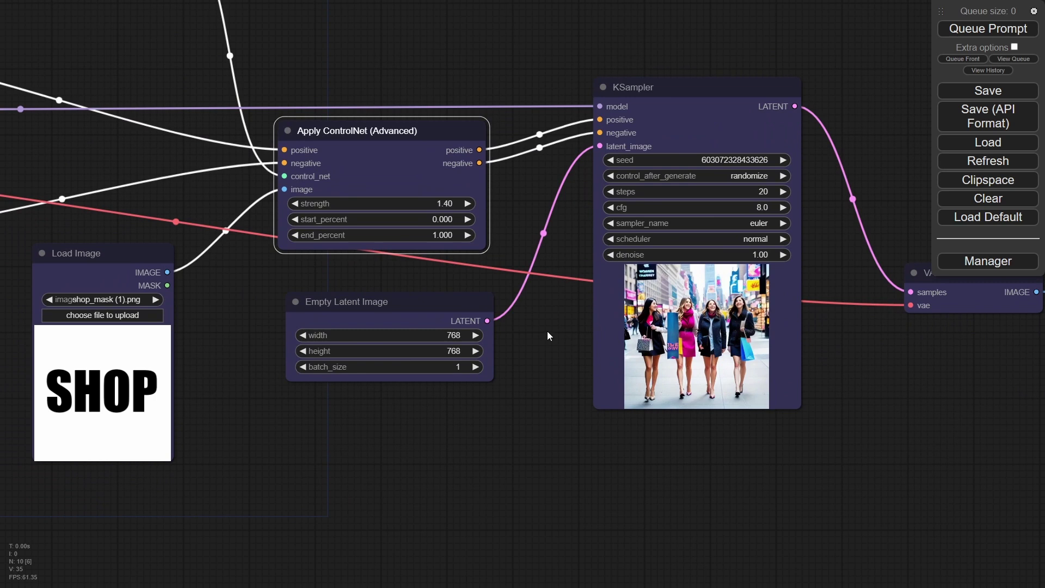
Review the newly generated image in the KSampler and Save Image previews.
scroll(919, 355, up, 1)
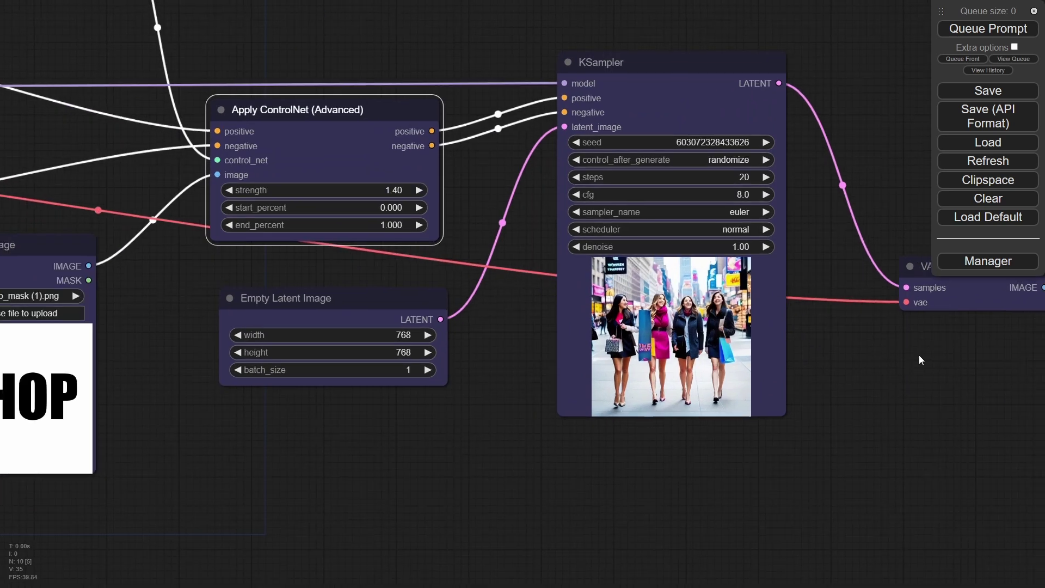
drag(919, 355, 677, 391)
scroll(675, 391, down, 7)
drag(697, 191, 803, 283)
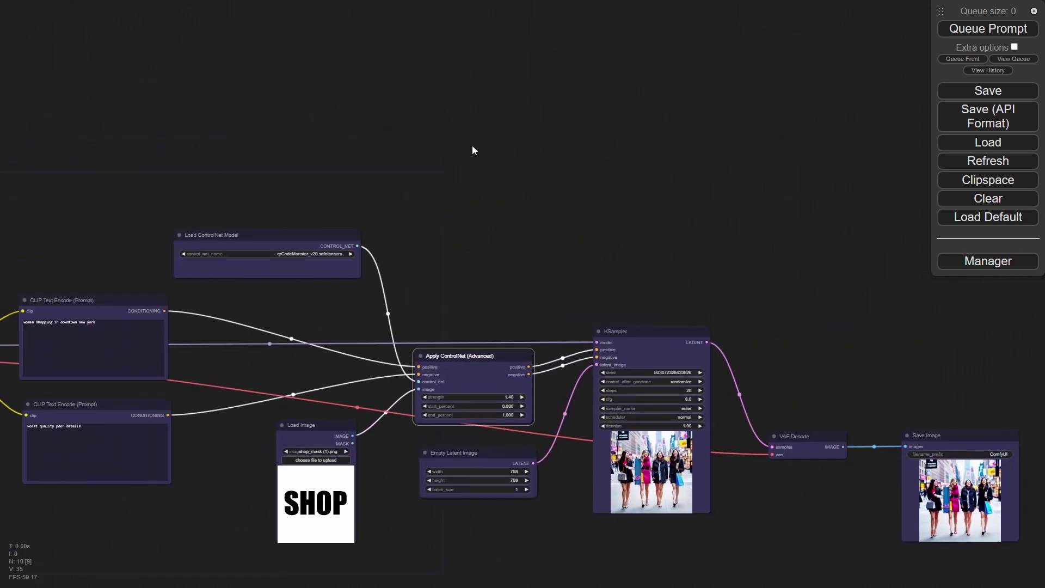
Add two Load Checkpoint nodes above the workflow, set to SDXL\sd_xl_base_1.0.safetensors and SDXL\sd_xl_refiner_1.0.safetensors.
drag(472, 146, 593, 161)
scroll(512, 146, down, 1)
drag(430, 120, 661, 221)
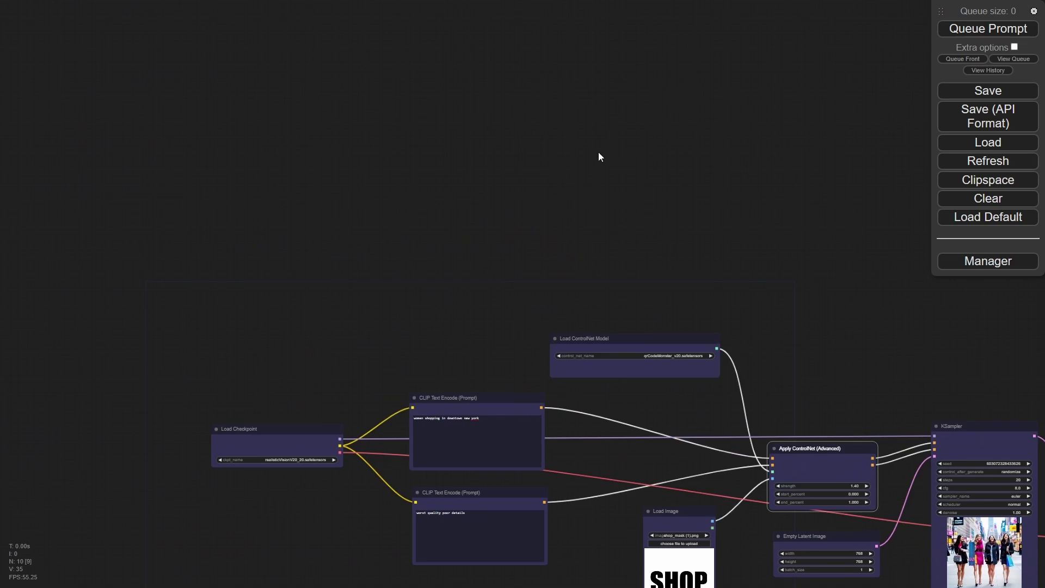
drag(599, 153, 507, 151)
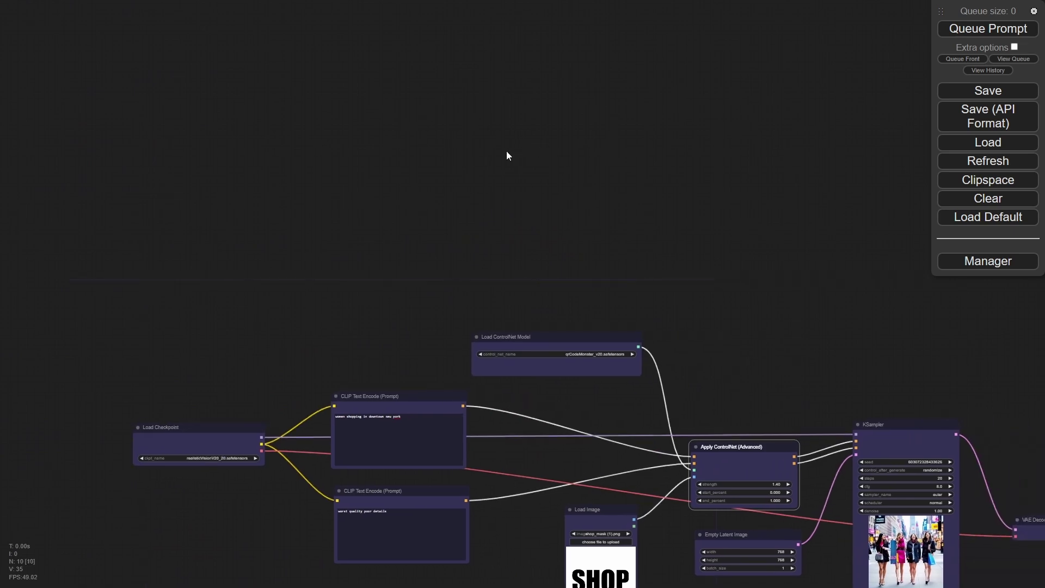
right_click(435, 140)
click(458, 140)
click(543, 151)
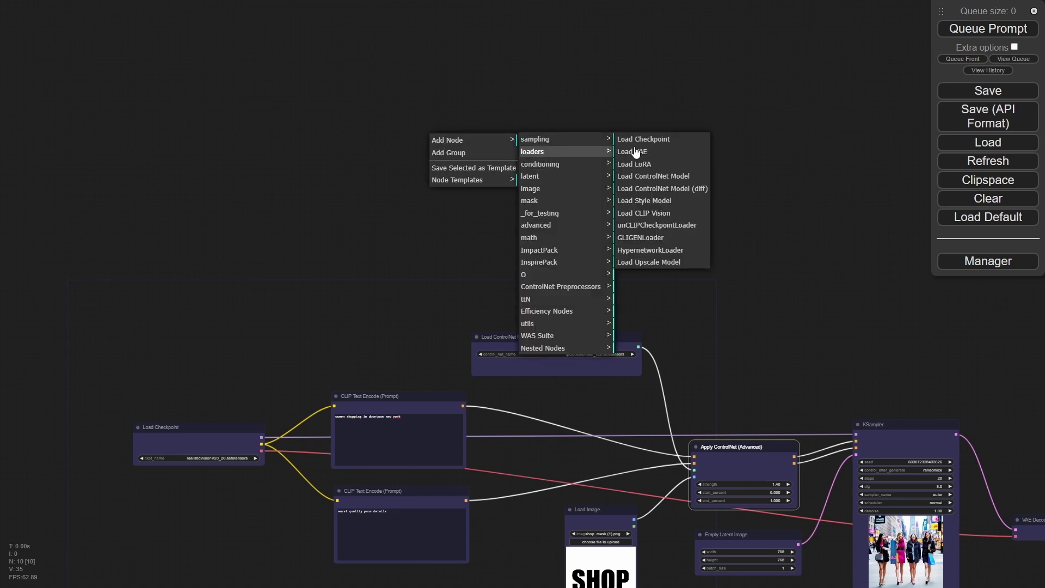
click(638, 141)
scroll(599, 136, up, 5)
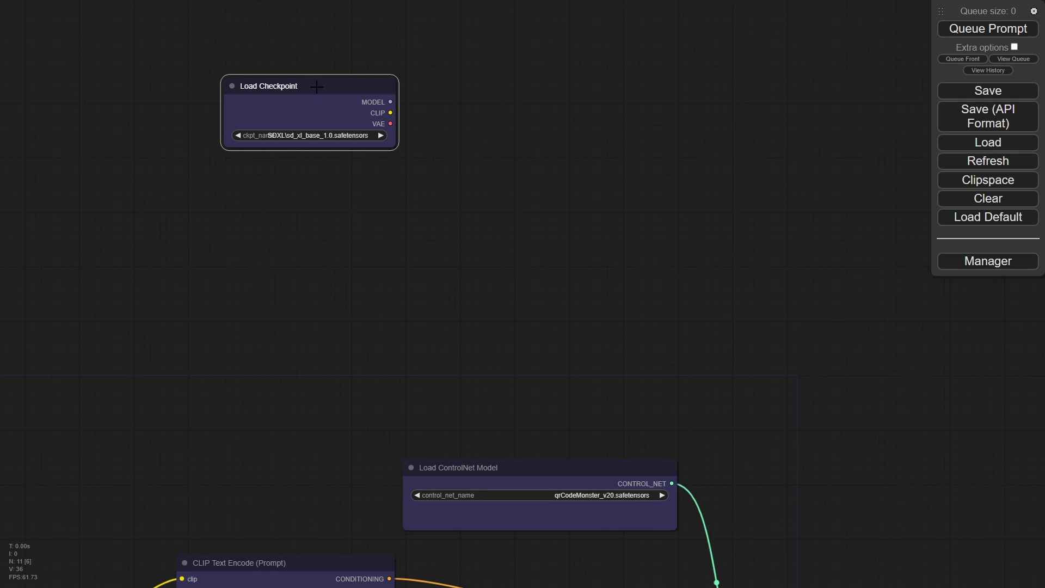
mouse_move(317, 86)
alt+mouse_down()
mouse_move(329, 188)
mouse_move(302, 192)
alt+mouse_up()
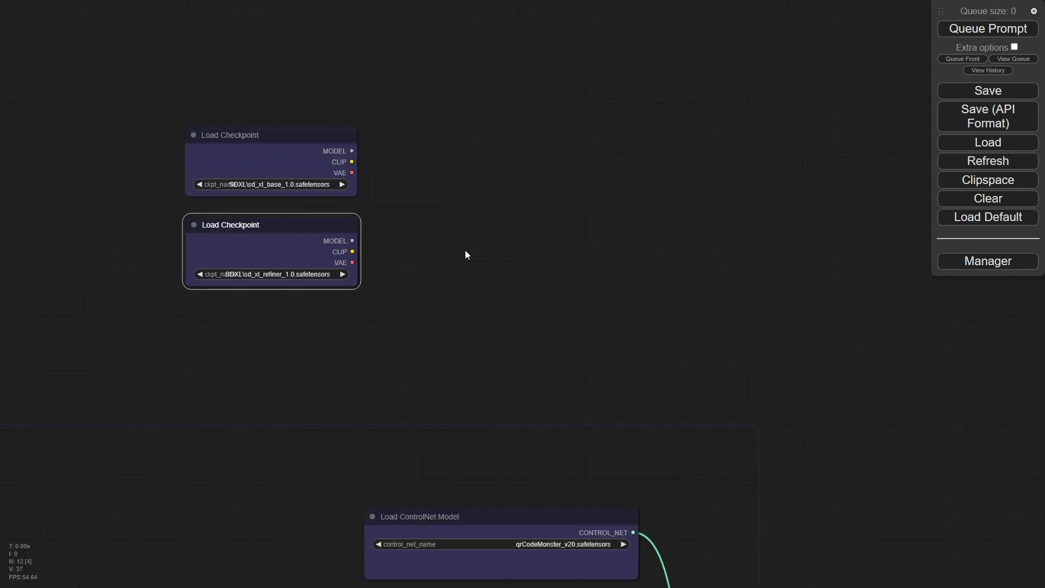
drag(469, 239, 482, 305)
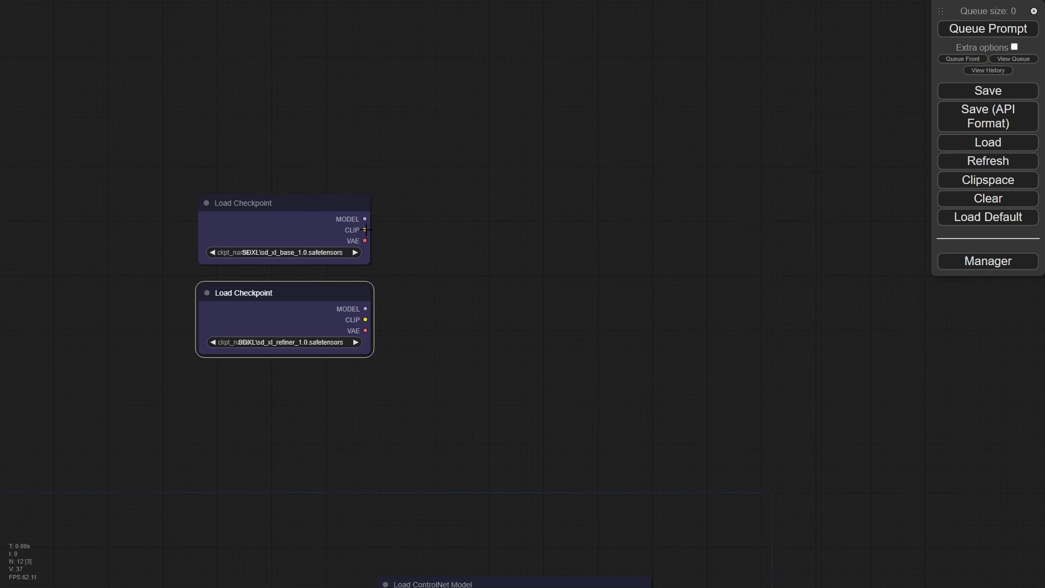
Add a CLIPTextEncodeSDXLRefiner node beside the refiner checkpoint loader.
drag(365, 230, 488, 186)
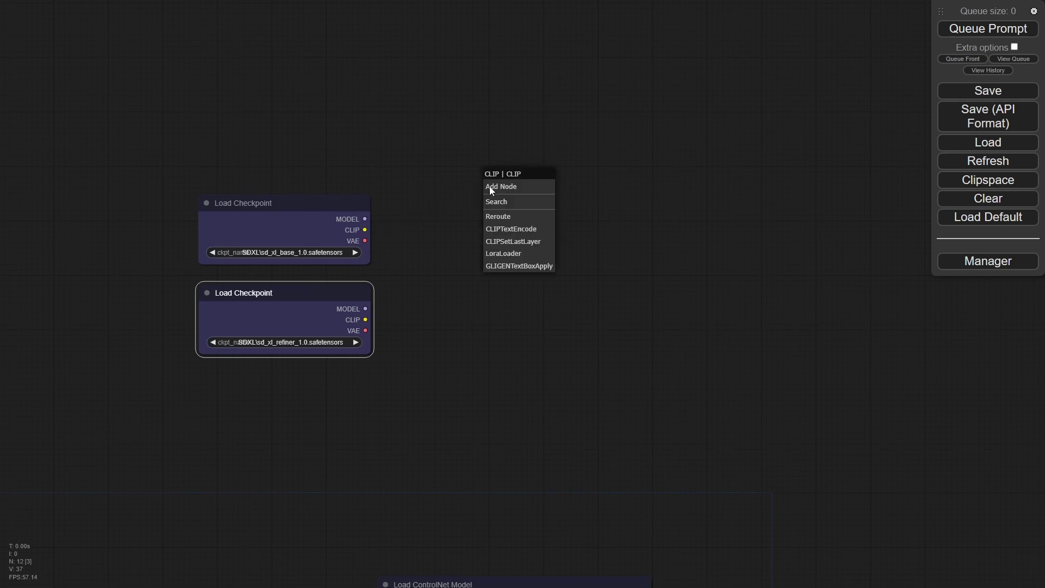
double_click(447, 186)
text(sd)
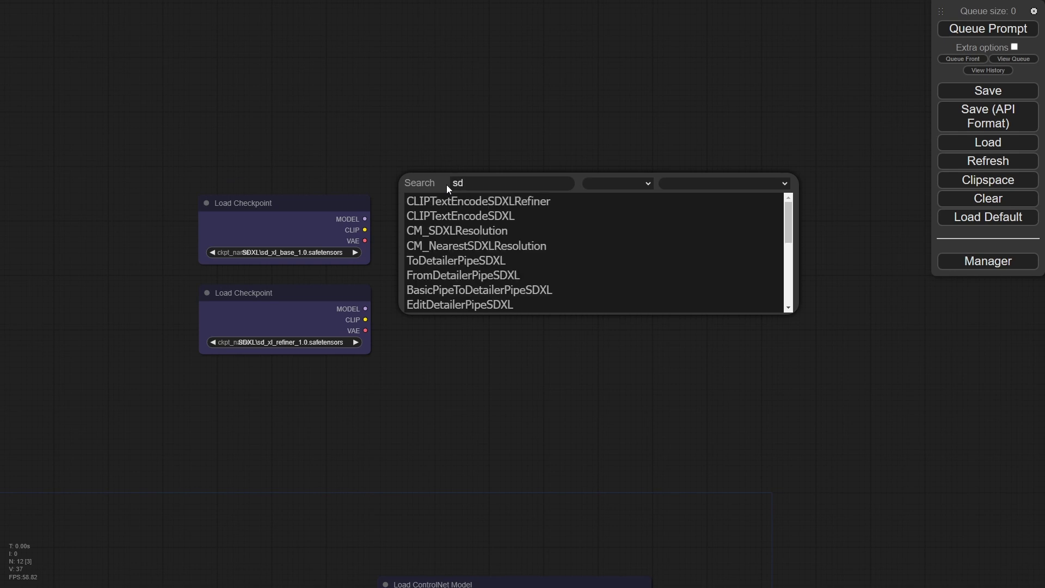
text(xl)
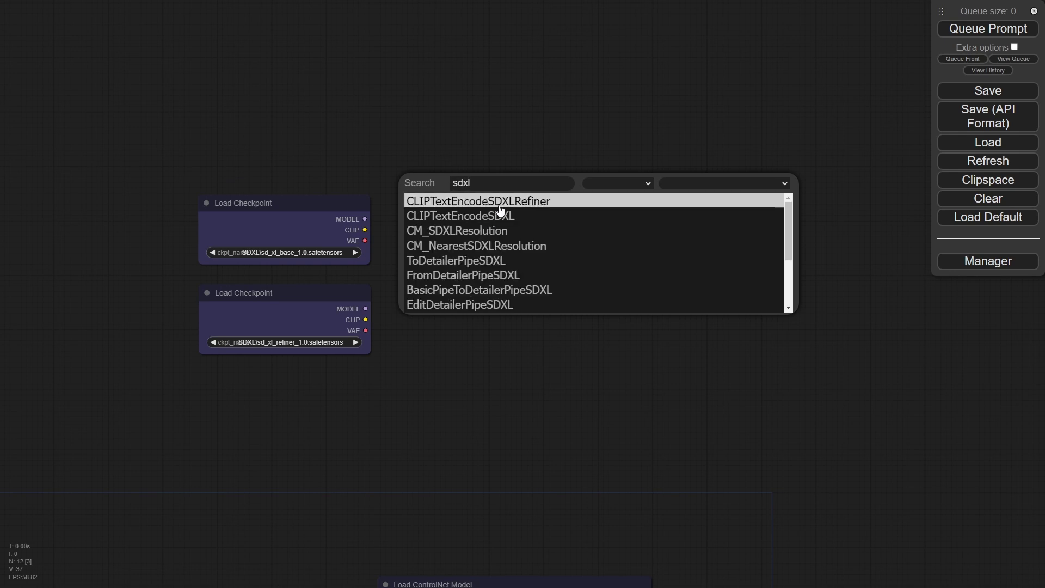
click(498, 201)
drag(544, 176, 575, 334)
Add a CLIPTextEncodeSDXL node above the refiner encoder and duplicate both encoders so that there are two of each.
double_click(537, 165)
text(sdxl)
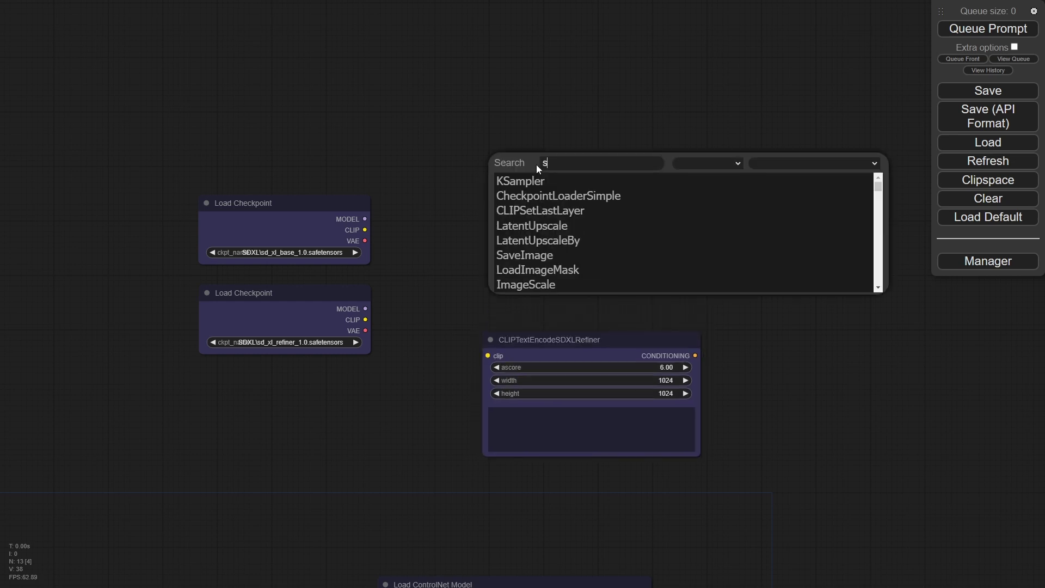
click(545, 195)
drag(593, 164, 527, 115)
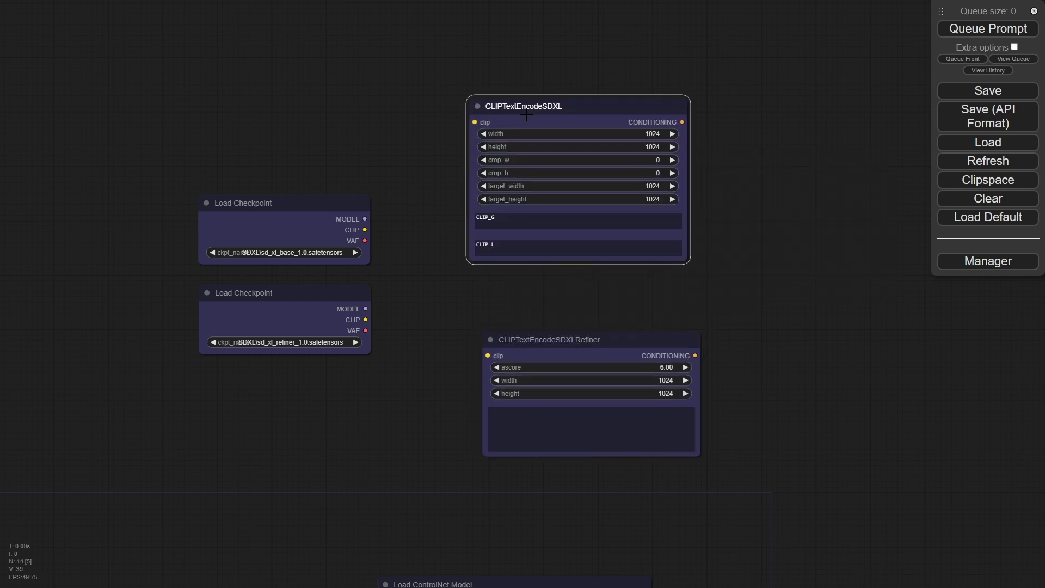
mouse_move(558, 77)
mouse_down()
mouse_move(544, 149)
mouse_move(536, 16)
mouse_move(572, 95)
mouse_move(549, 180)
mouse_up()
scroll(694, 303, down, 3)
drag(743, 368, 700, 268)
mouse_move(593, 294)
mouse_down()
mouse_move(583, 253)
mouse_move(600, 296)
mouse_move(598, 384)
mouse_up()
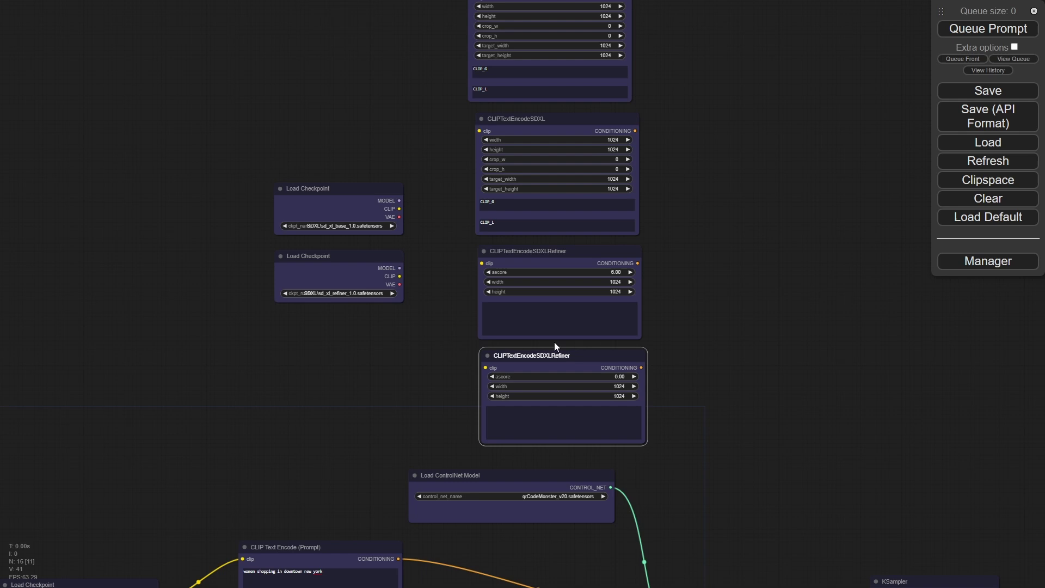
Connect the base checkpoint's CLIP to both CLIPTextEncodeSDXL nodes and the refiner checkpoint's CLIP to both CLIPTextEncodeSDXLRefiner nodes.
mouse_move(417, 232)
mouse_down()
mouse_move(370, 294)
mouse_move(355, 265)
mouse_move(419, 114)
mouse_move(425, 59)
mouse_up()
drag(352, 271, 430, 193)
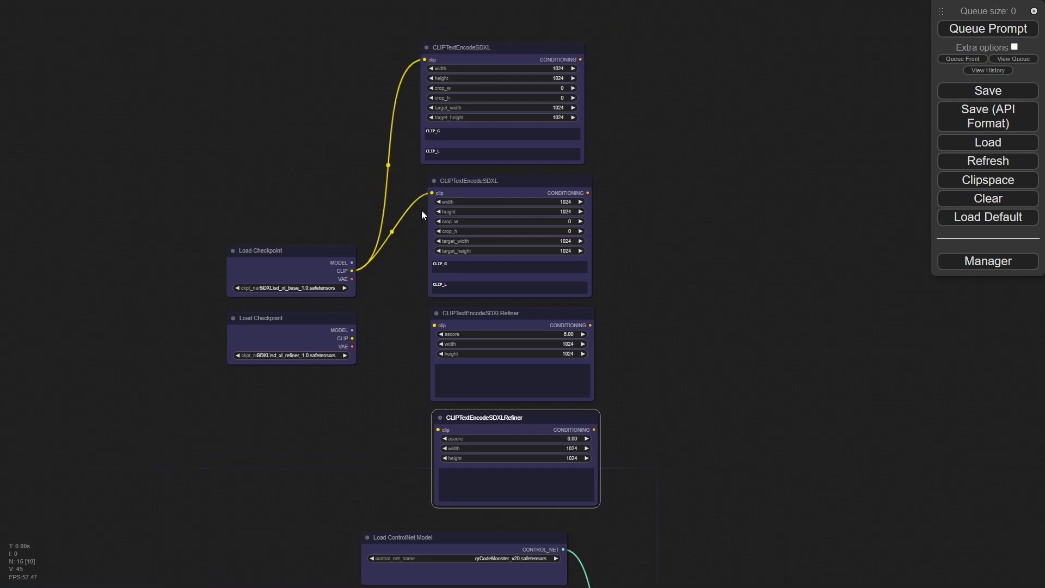
drag(353, 338, 438, 430)
Align the lower three text encoder nodes in a column beneath the first CLIPTextEncodeSDXL node.
drag(703, 316, 642, 309)
click(476, 172)
drag(474, 172, 469, 170)
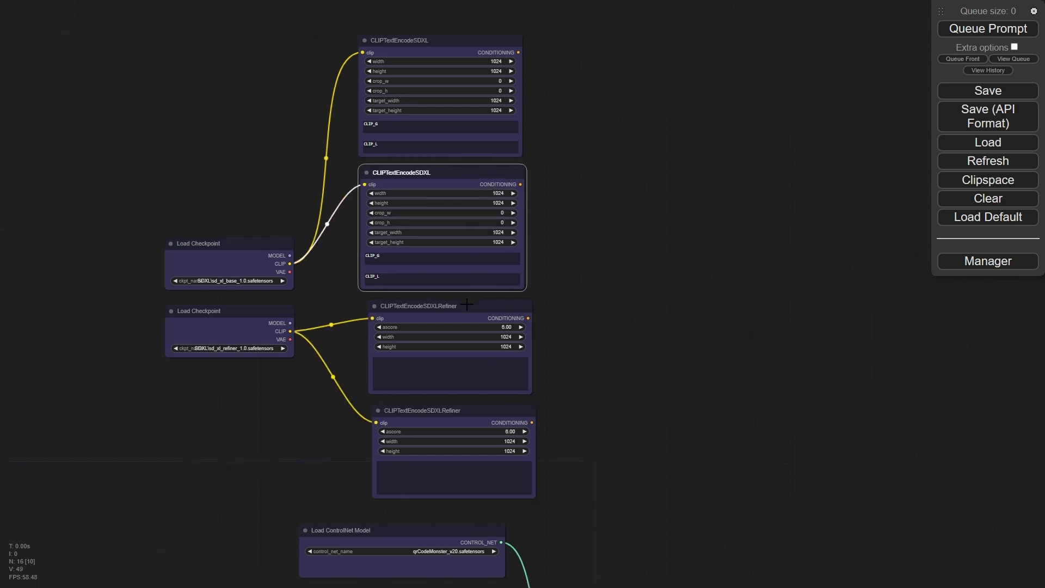
drag(468, 302, 460, 303)
click(468, 415)
drag(468, 415, 460, 417)
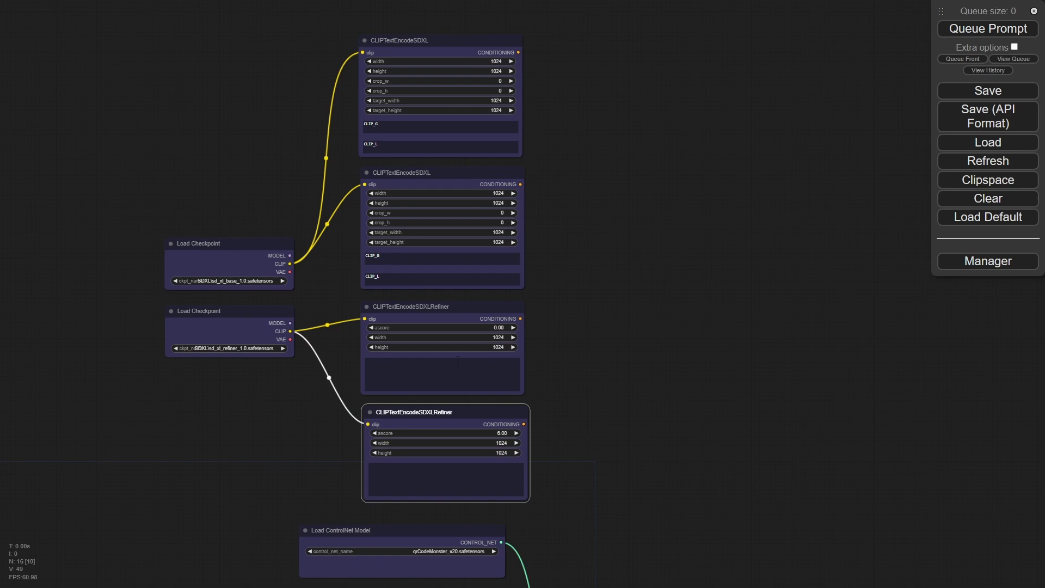
Enter a beauty-related prompt word, "beautiful", in both text fields of the upper CLIPTextEncodeSDXL node.
click(408, 129)
text(beautful)
click(407, 147)
key(ctrl+a)
text(beautiful)
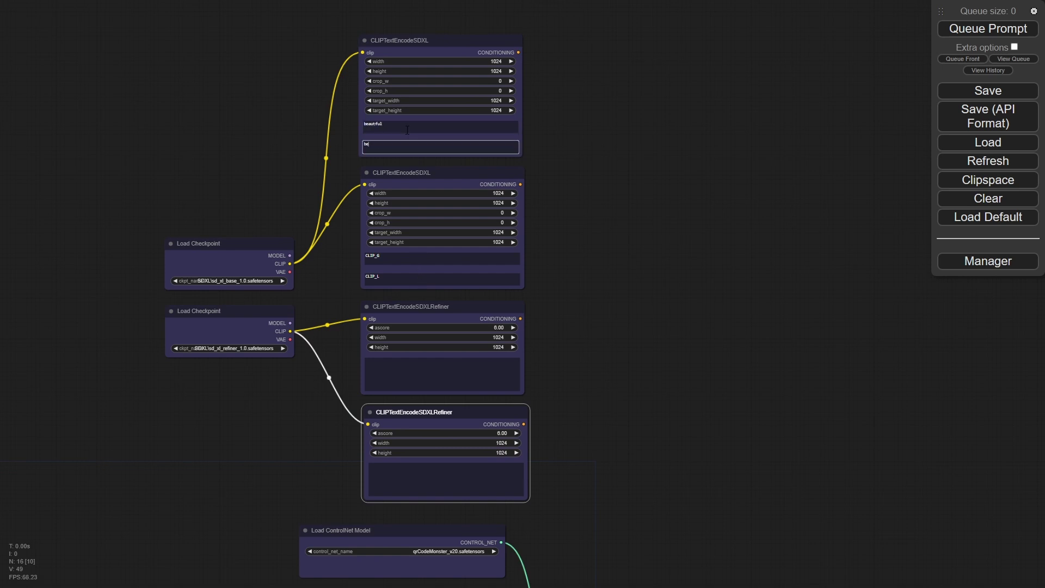
Clear the CLIP_G and CLIP_L placeholder text from the second CLIPTextEncodeSDXL node.
click(405, 261)
click(405, 128)
click(404, 261)
key(ctrl+a)
key(BackSpace)
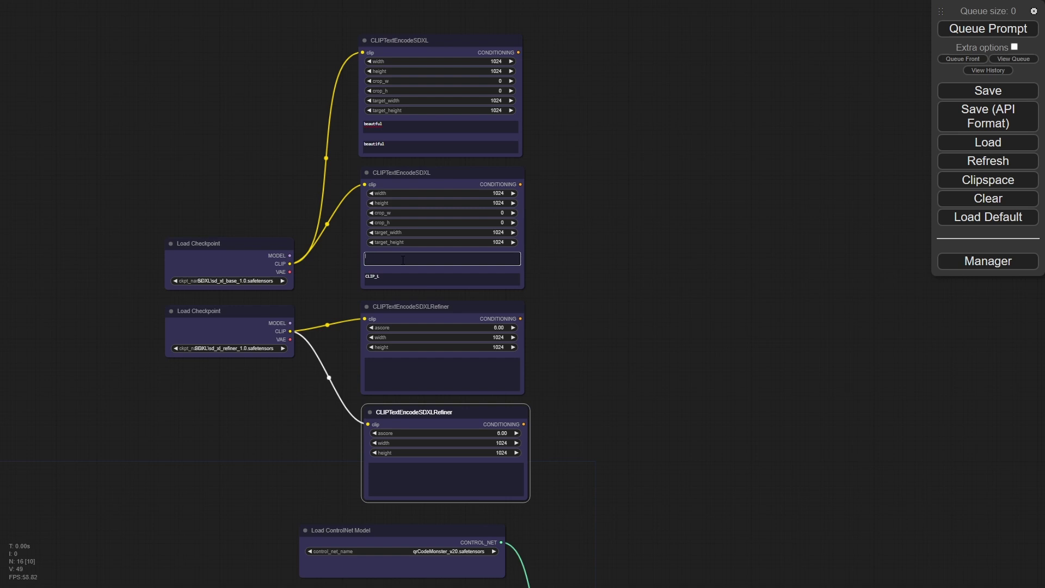
key(Tab)
key(ctrl+a)
key(BackSpace)
Copy the prompt "beautiful" from the first CLIPTextEncodeSDXL node into the upper CLIPTextEncodeSDXLRefiner node.
double_click(378, 126)
key(ctrl+c)
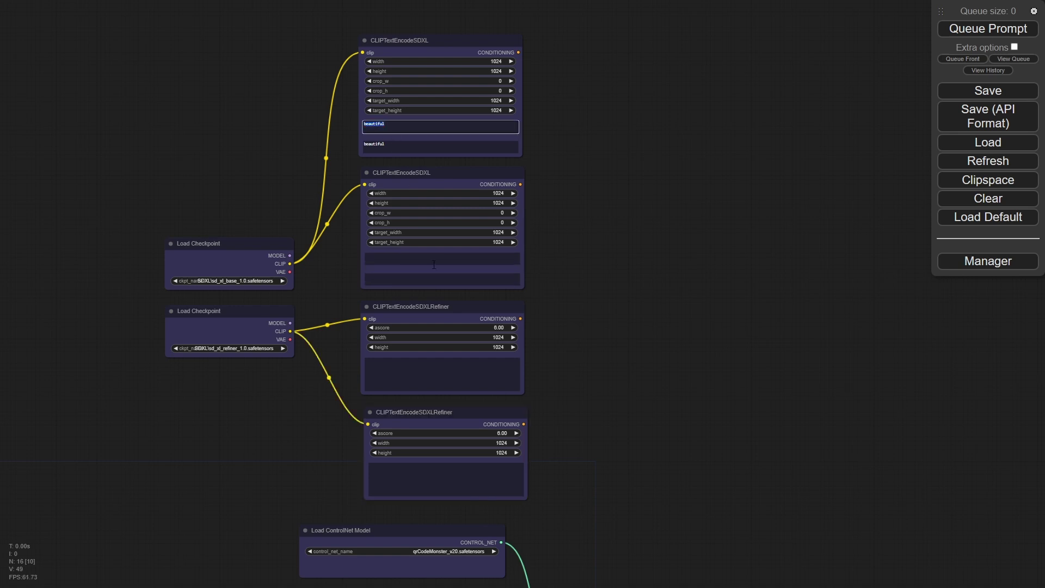
click(430, 381)
key(ctrl+v)
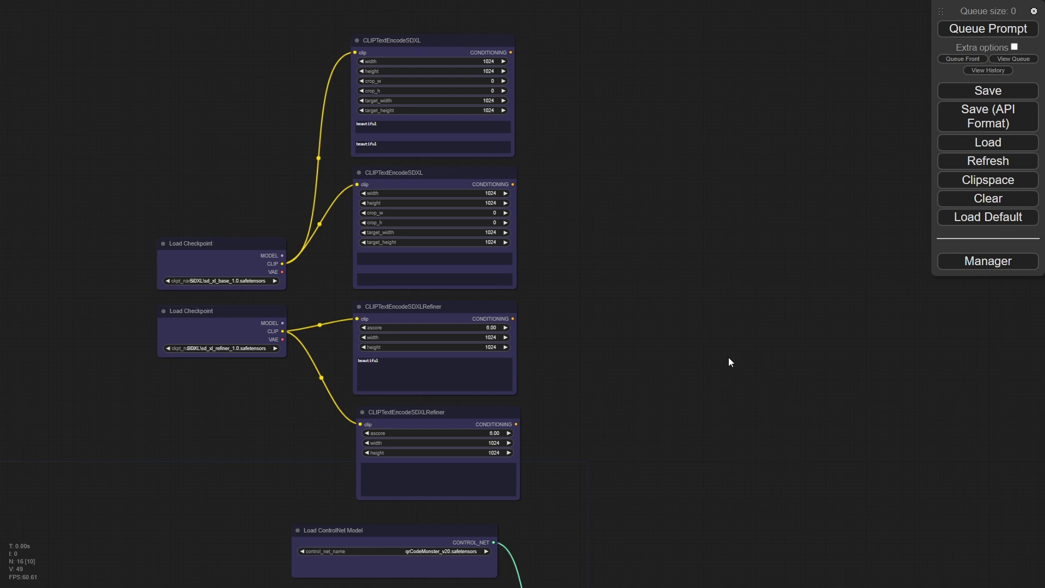
Add a ToDetailerPipeSDXL node and place it beside the four text encoder nodes.
drag(729, 357, 583, 354)
drag(450, 178, 456, 197)
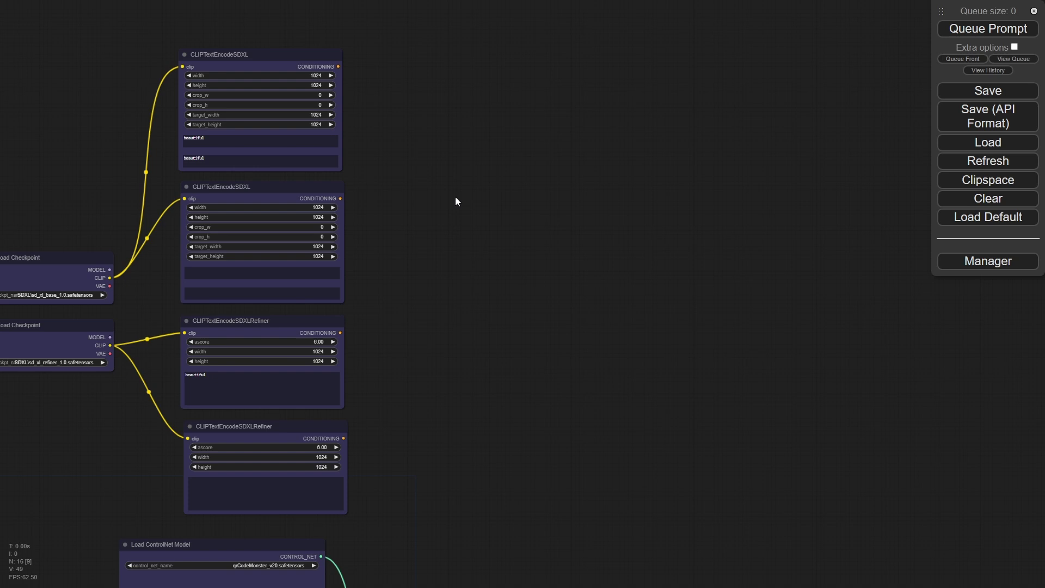
double_click(457, 201)
text(to)
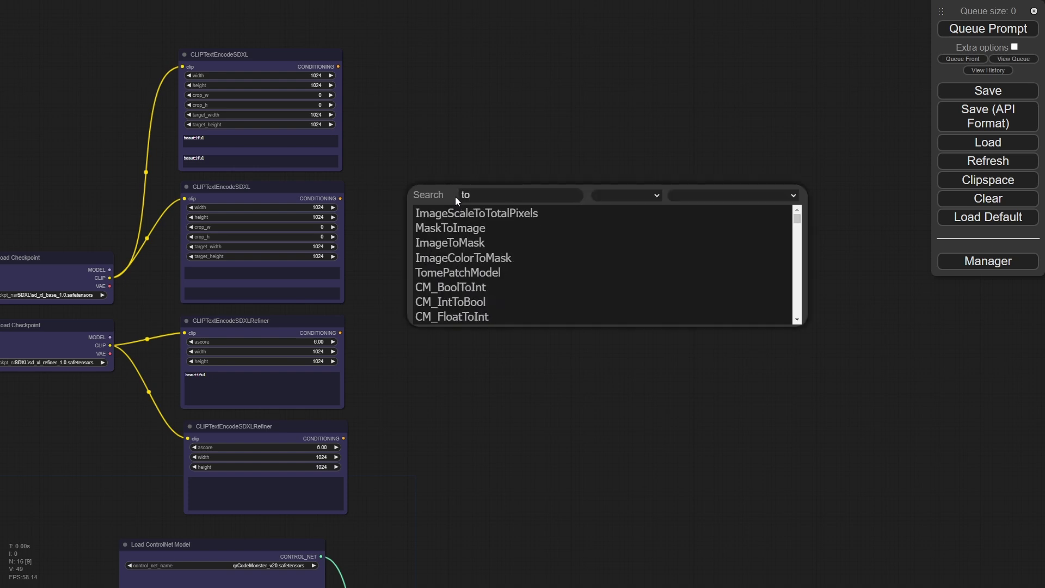
text(de)
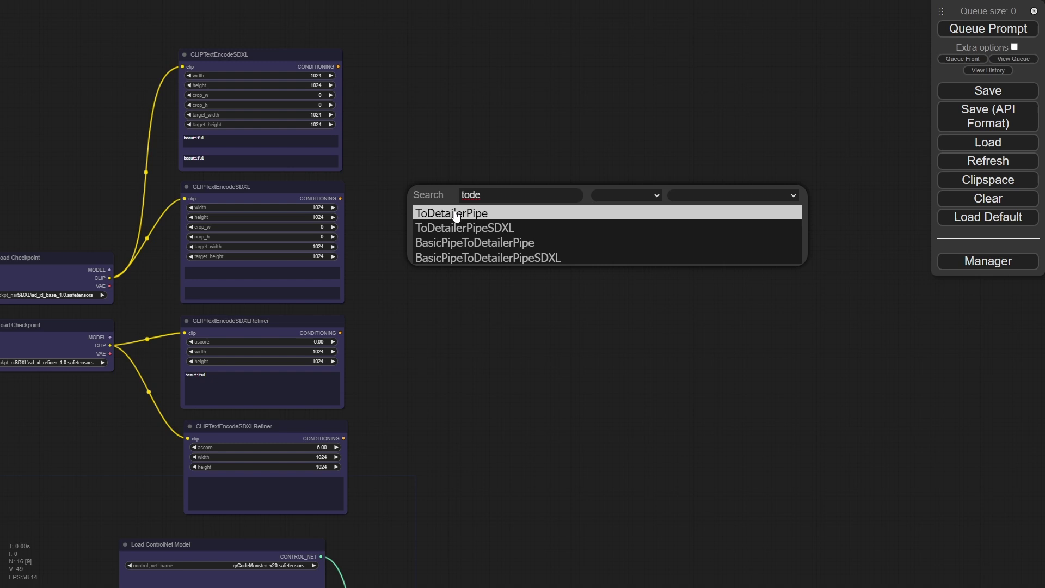
click(460, 229)
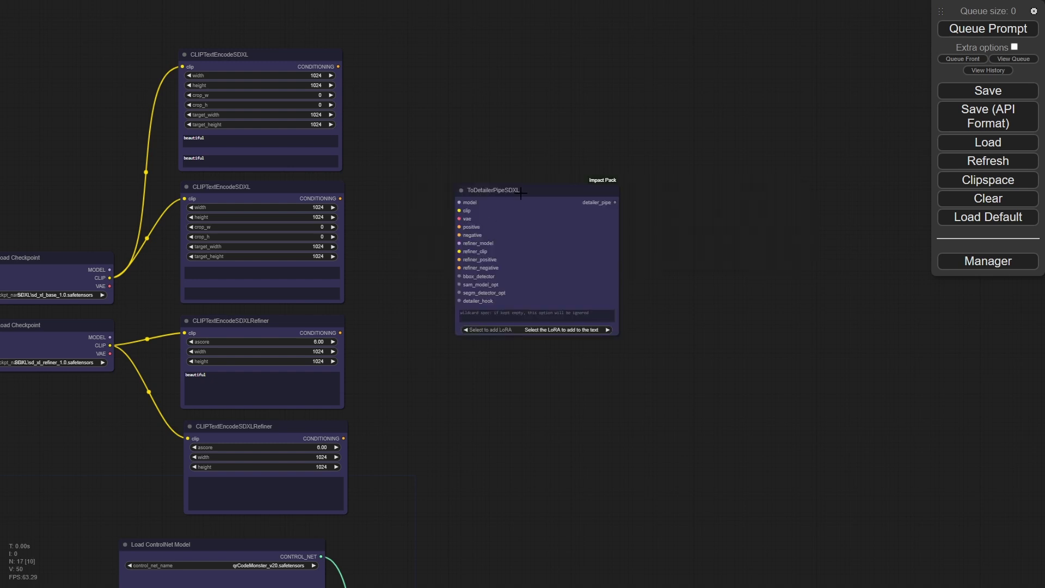
drag(460, 229, 430, 279)
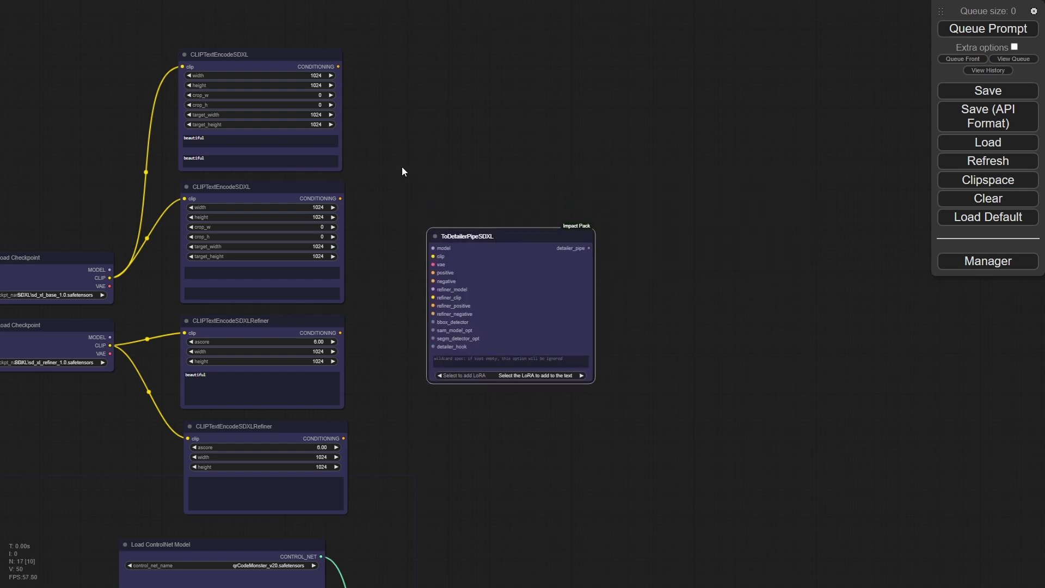
Connect the four encoders' CONDITIONING outputs to positive, negative, refiner_positive and refiner_negative on the ToDetailerPipeSDXL node.
drag(402, 168, 451, 150)
drag(388, 48, 483, 254)
drag(390, 180, 482, 262)
drag(390, 314, 483, 287)
drag(393, 420, 482, 295)
Wire the base checkpoint's MODEL, CLIP and VAE and the refiner's MODEL and CLIP into ToDetailerPipeSDXL, and move that node farther from the encoders.
drag(159, 251, 483, 229)
drag(159, 319, 483, 271)
drag(159, 268, 482, 246)
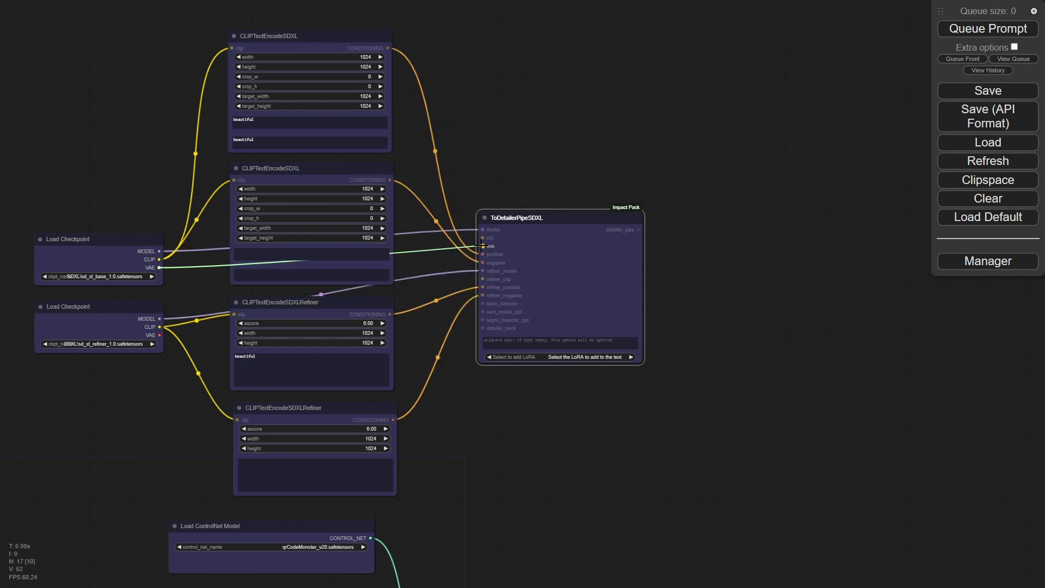
drag(159, 327, 483, 280)
drag(159, 260, 483, 238)
drag(704, 391, 612, 402)
drag(491, 220, 560, 218)
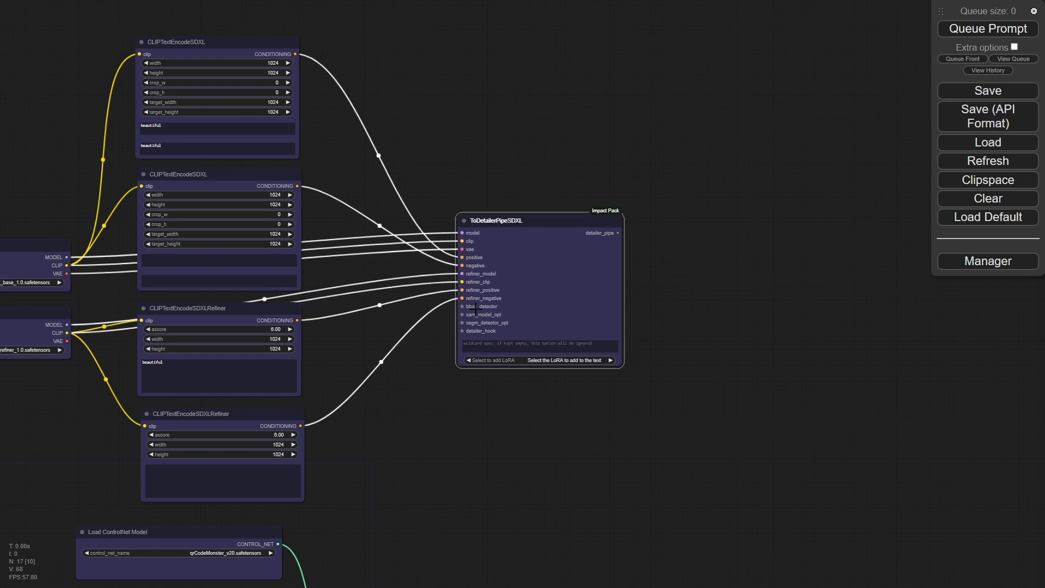
Add an UltralyticsDetectorProvider node and place it above the ToDetailerPipeSDXL node.
scroll(442, 322, up, 1)
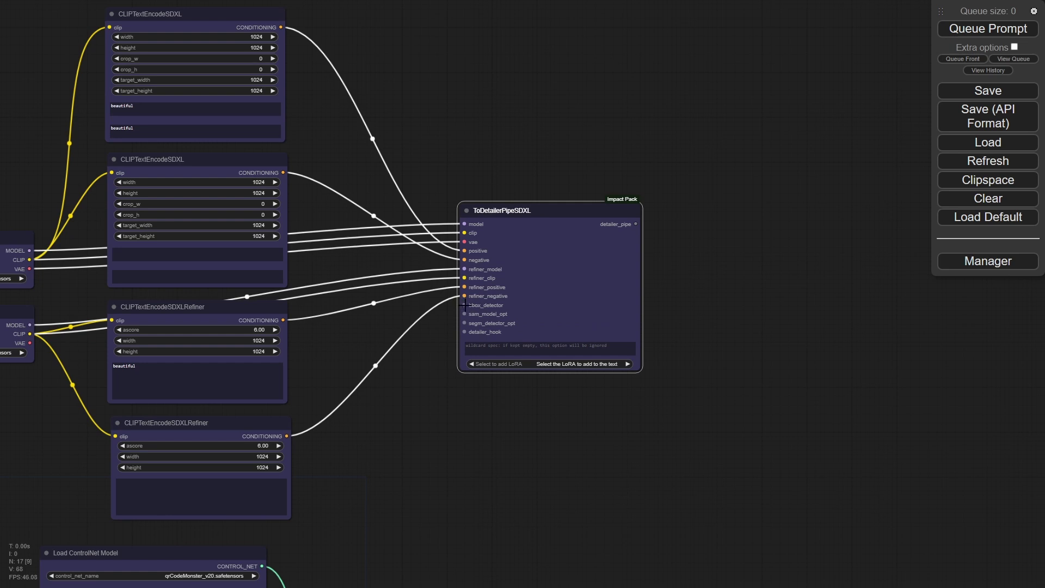
double_click(460, 144)
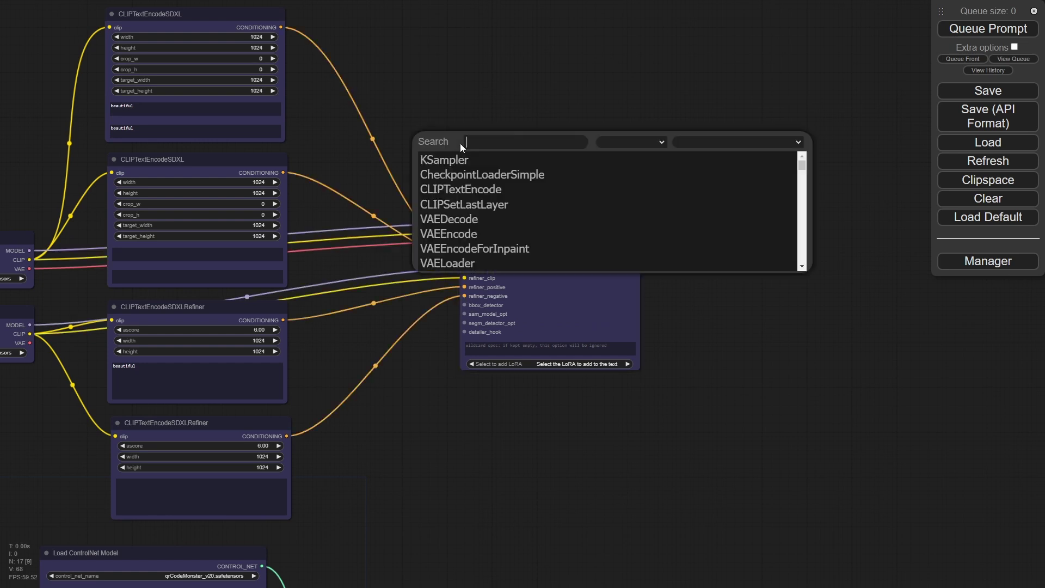
text(ultr)
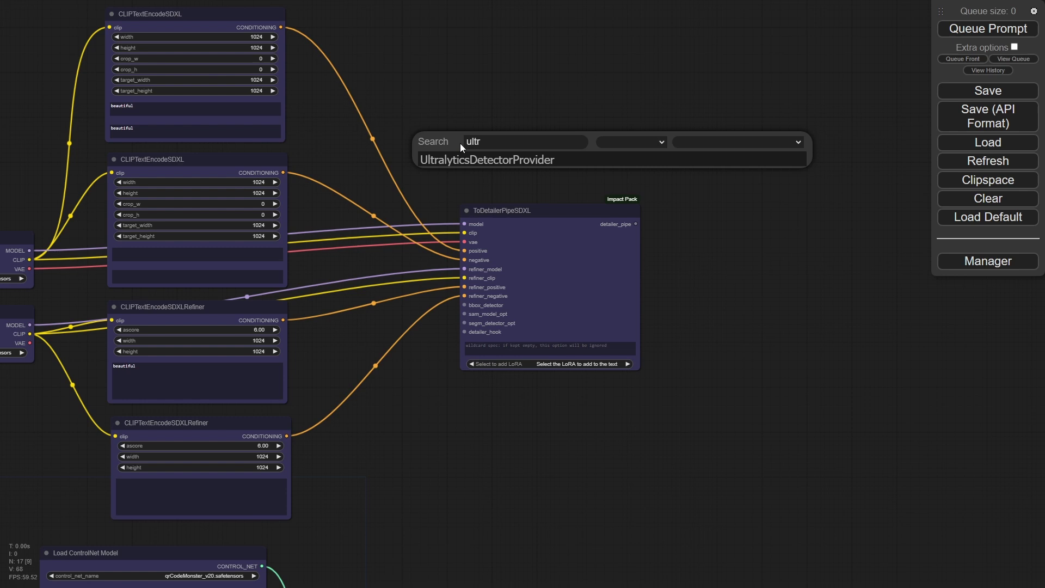
click(476, 160)
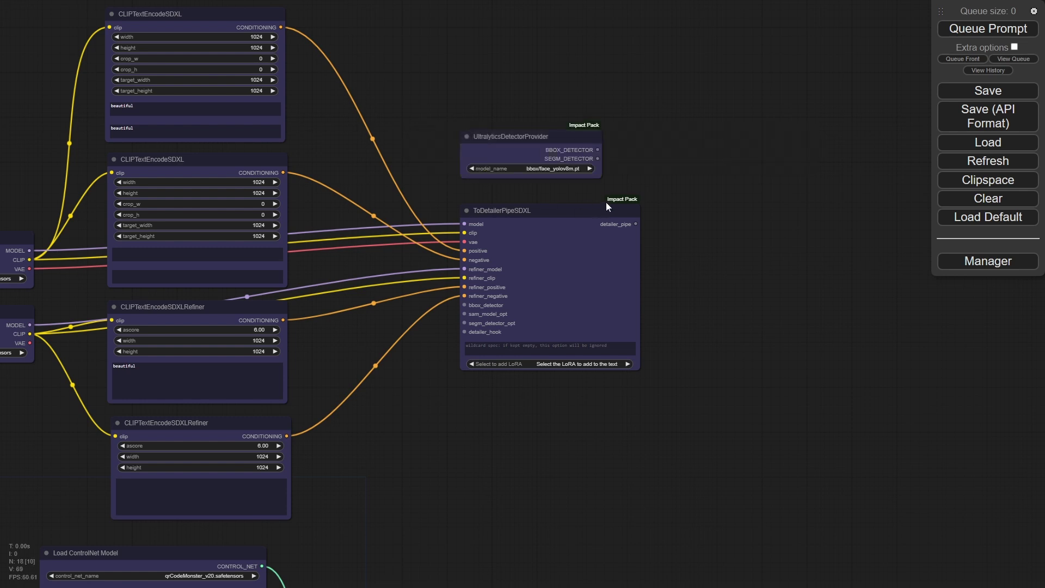
drag(513, 132, 460, 94)
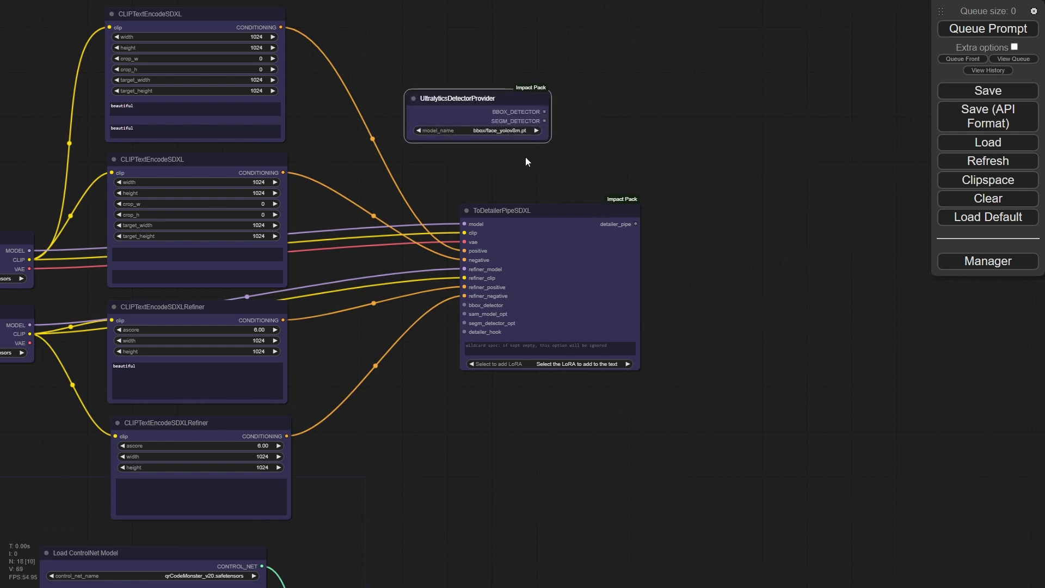
Keep the bbox/face_yolov8m.pt model, connect BBOX_DETECTOR to the pipe's bbox_detector input, and move the detector provider below the pipe node.
click(502, 130)
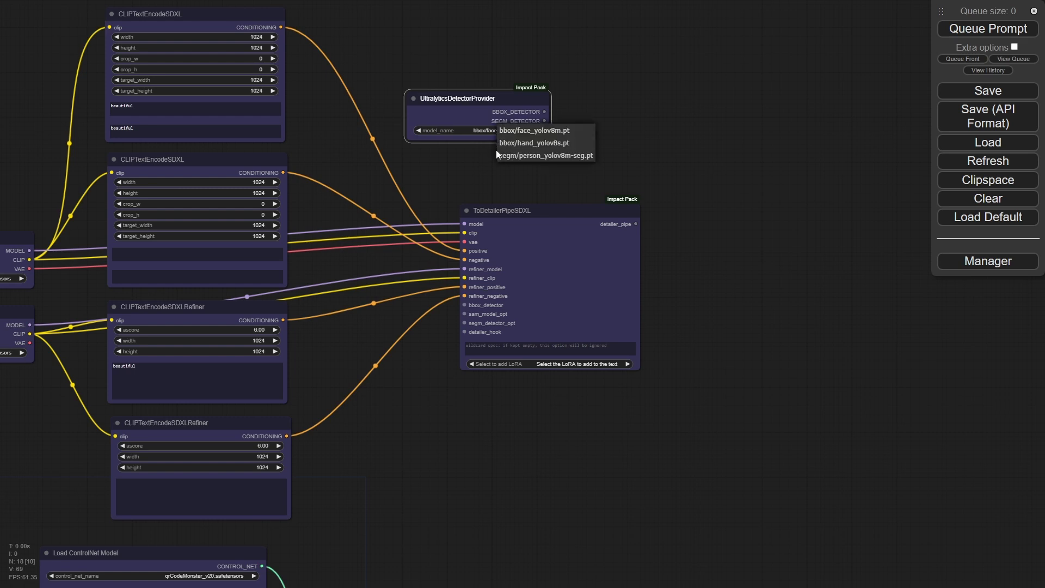
click(448, 155)
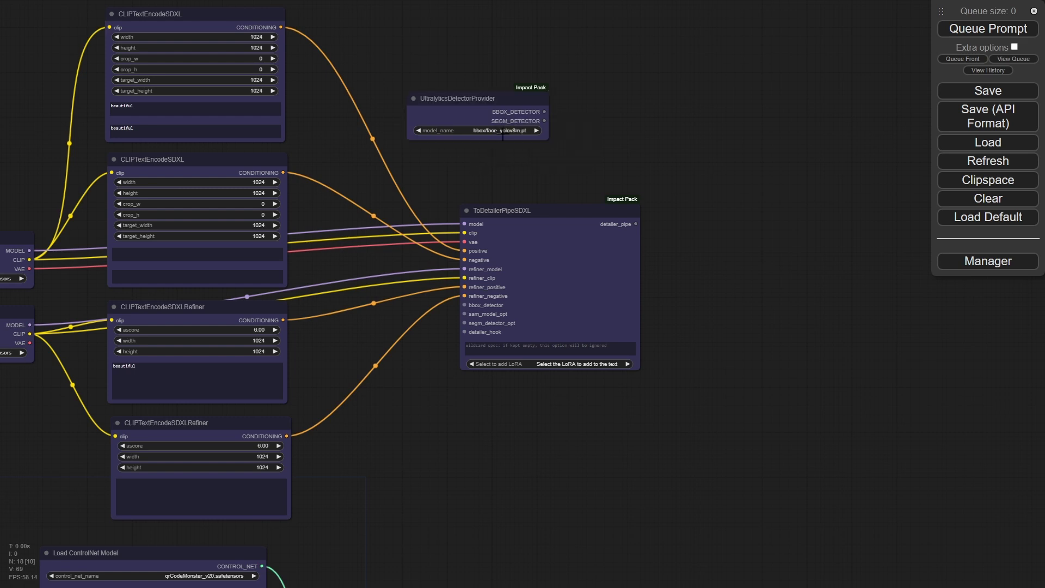
drag(544, 112, 464, 305)
drag(505, 100, 425, 443)
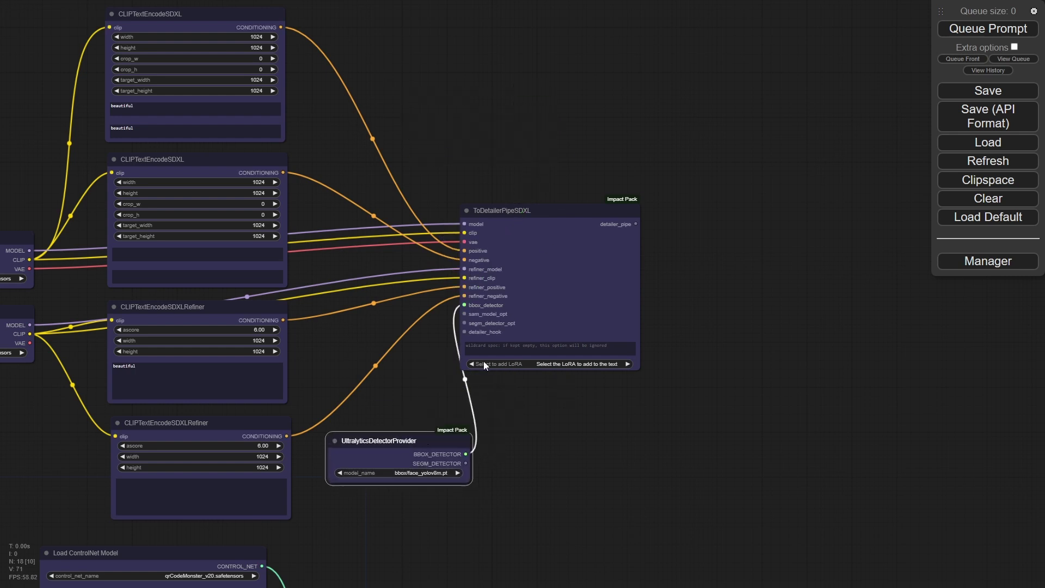
Space ToDetailerPipeSDXL farther out, add a SAMLoader node on its sam_model_opt input, and place the loader beneath UltralyticsDetectorProvider.
drag(564, 210, 646, 214)
drag(408, 441, 411, 443)
drag(554, 398, 560, 269)
scroll(550, 209, up, 2)
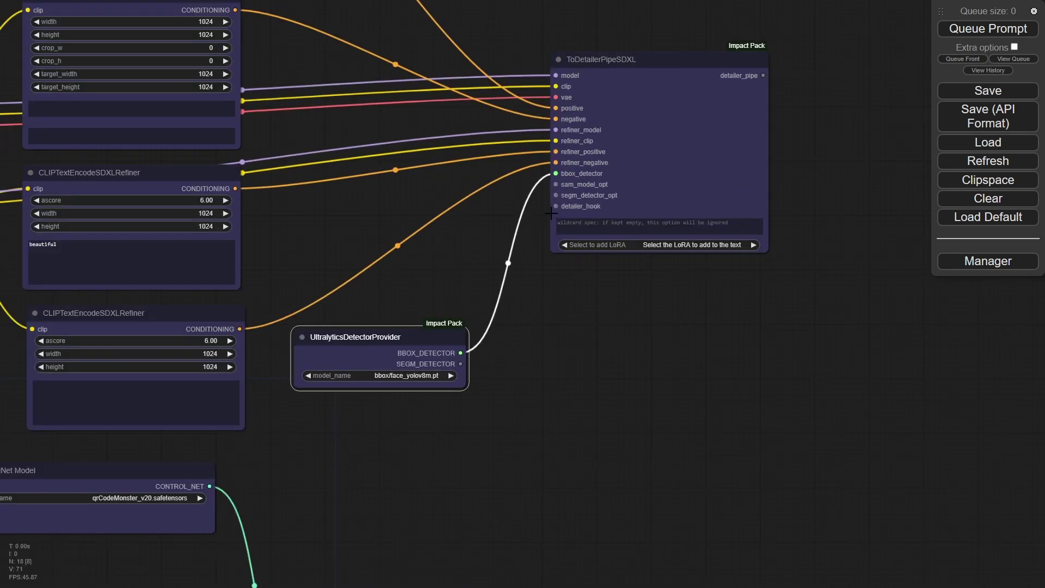
drag(555, 185, 462, 425)
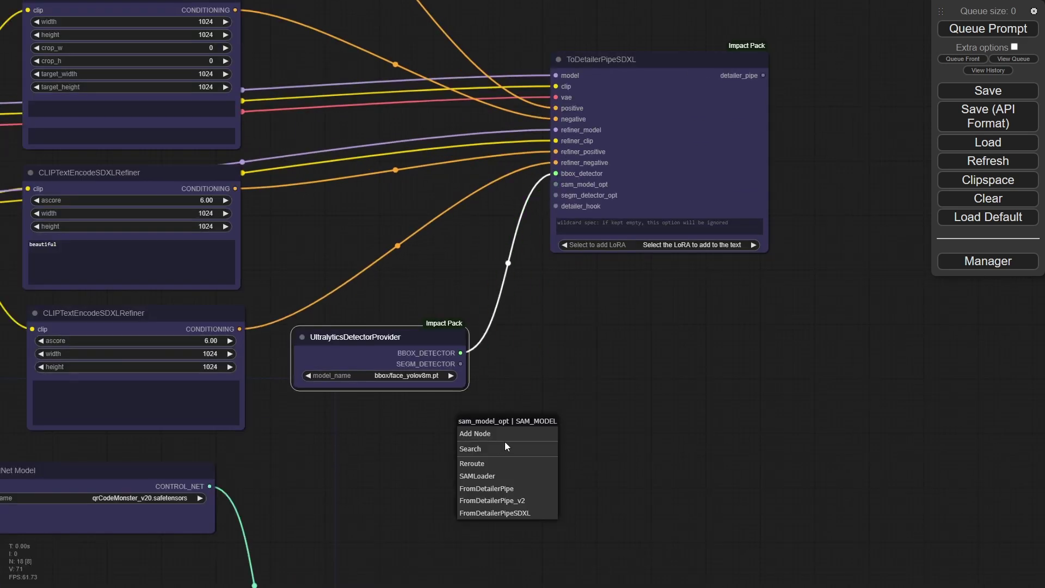
click(516, 477)
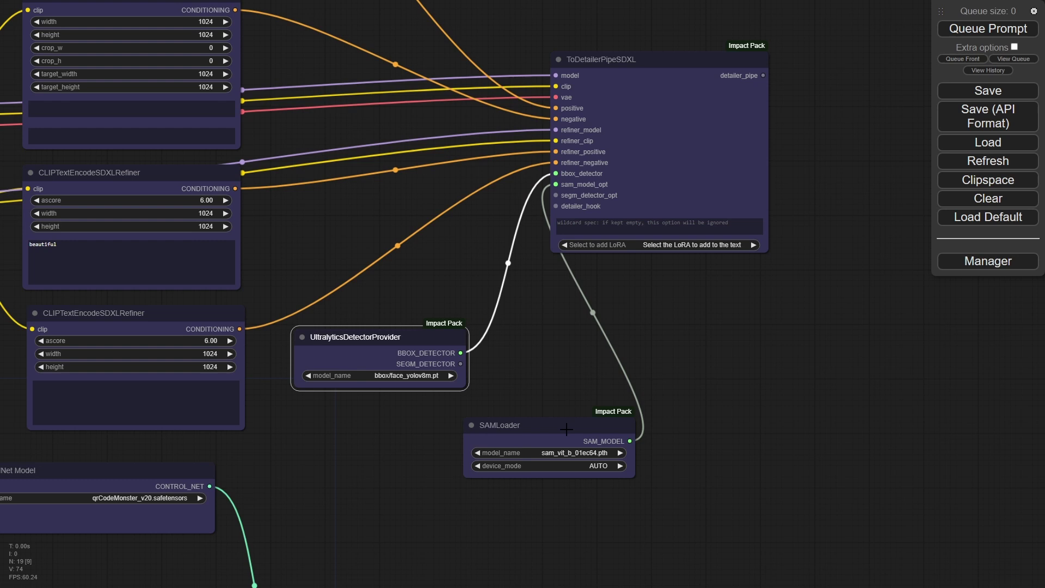
drag(565, 426, 401, 416)
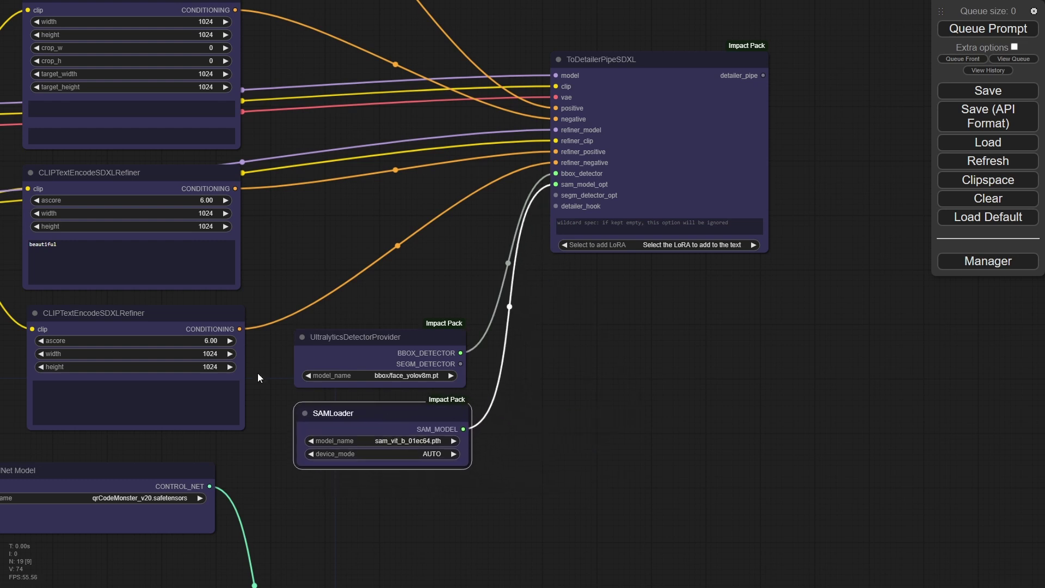
Nudge the ToDetailerPipeSDXL node slightly and move the SDXL base and refiner Load Checkpoint nodes a little higher.
scroll(577, 318, down, 10)
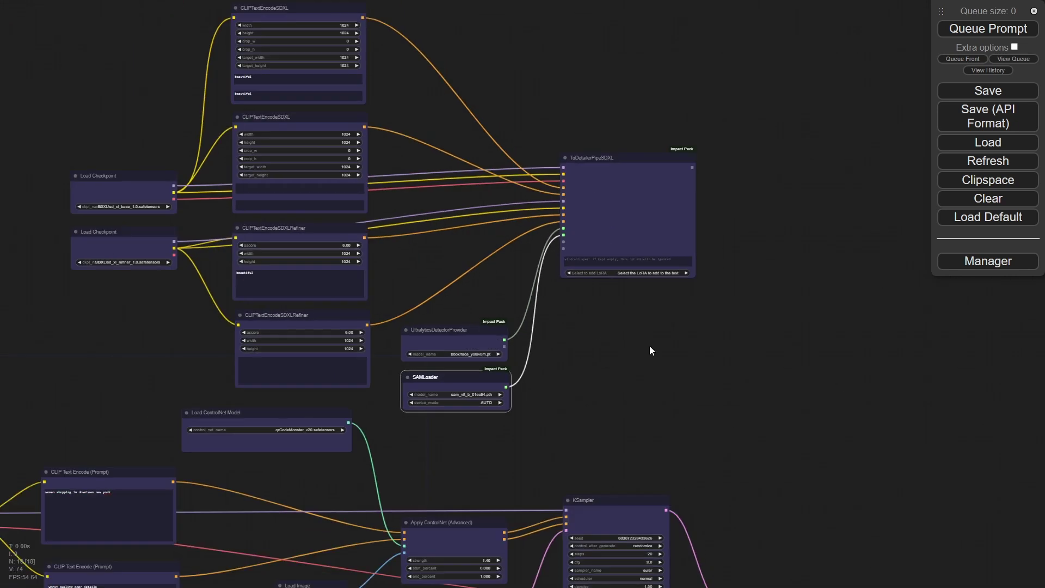
scroll(649, 346, up, 6)
drag(575, 189, 576, 187)
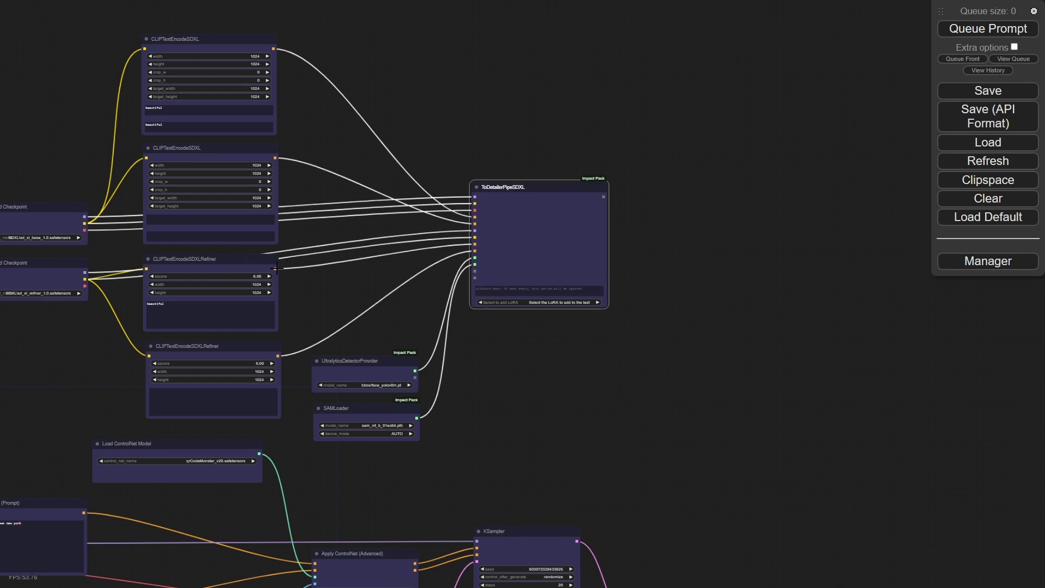
drag(506, 187, 506, 185)
click(581, 369)
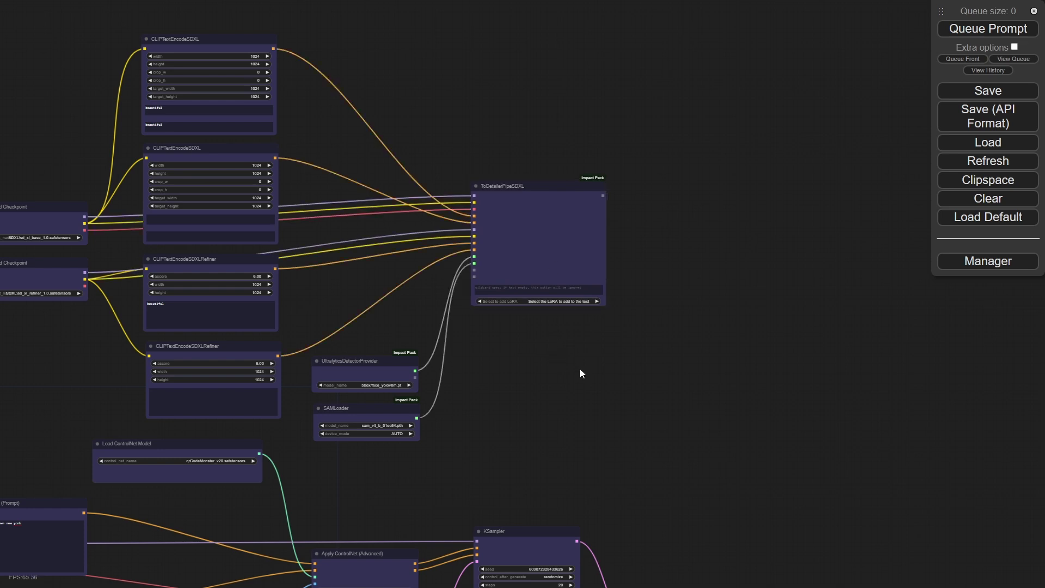
drag(587, 360, 684, 347)
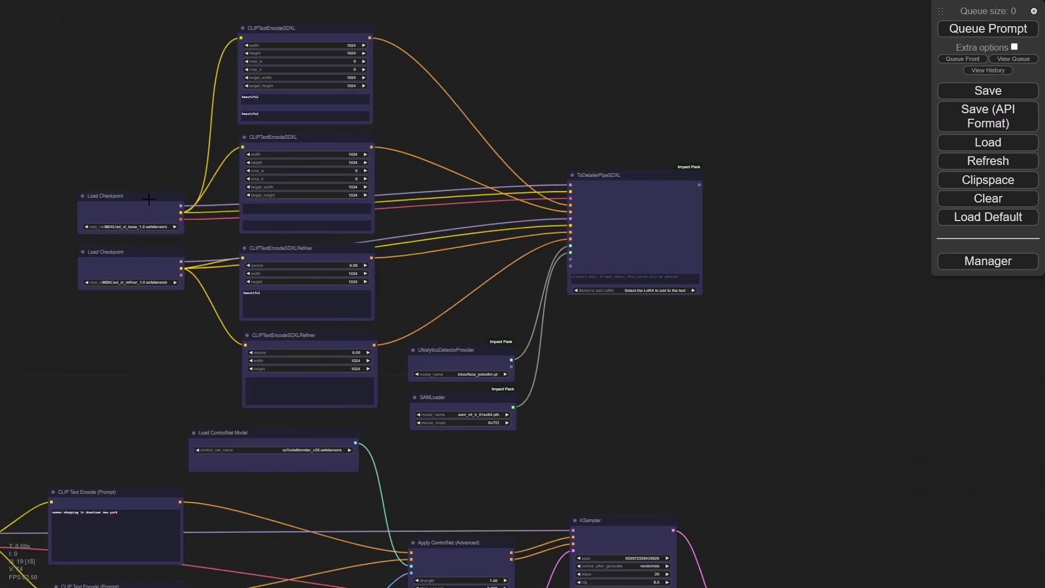
drag(147, 199, 148, 176)
drag(135, 255, 133, 228)
Add a FaceDetailer (pipe) node from ToDetailerPipeSDXL's detailer_pipe output and position it with room between the two nodes.
drag(769, 345, 597, 318)
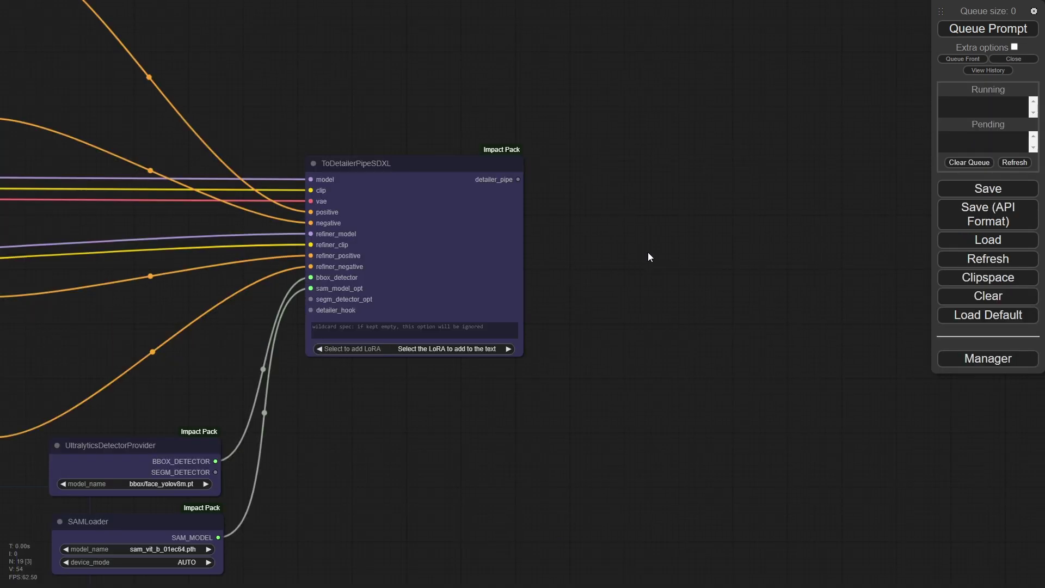
scroll(647, 253, up, 4)
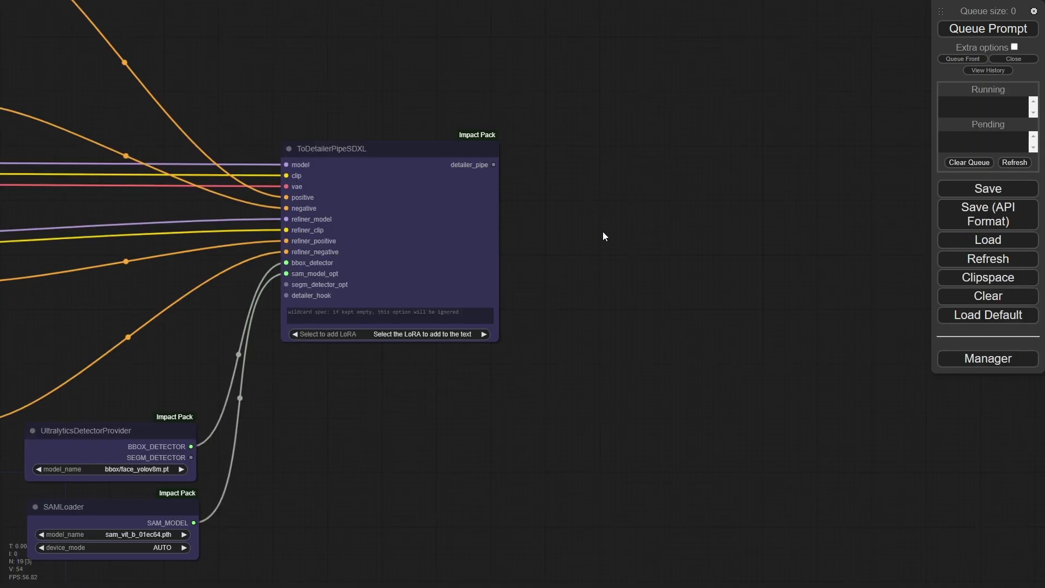
drag(457, 144, 588, 170)
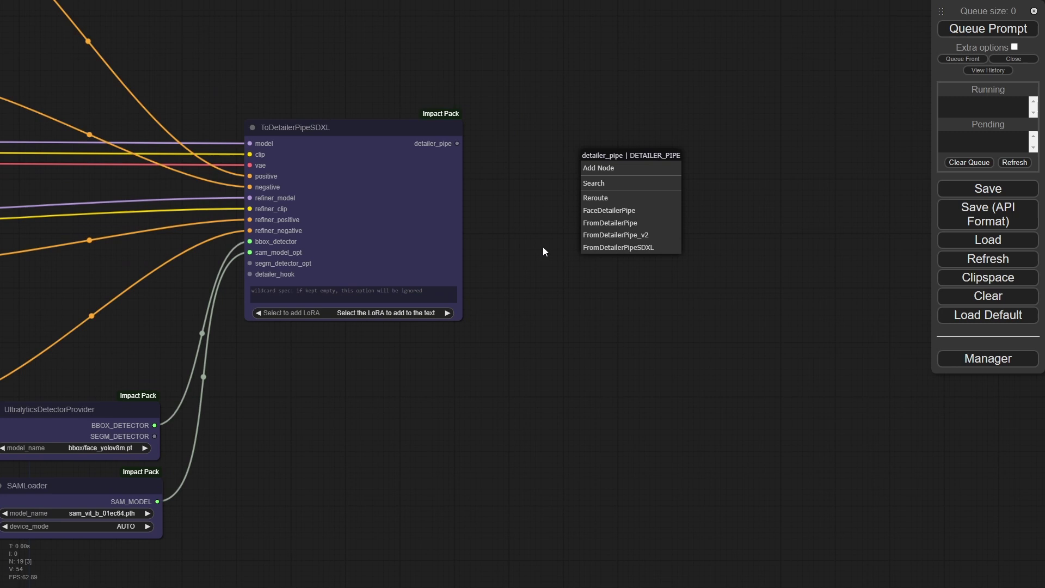
click(630, 212)
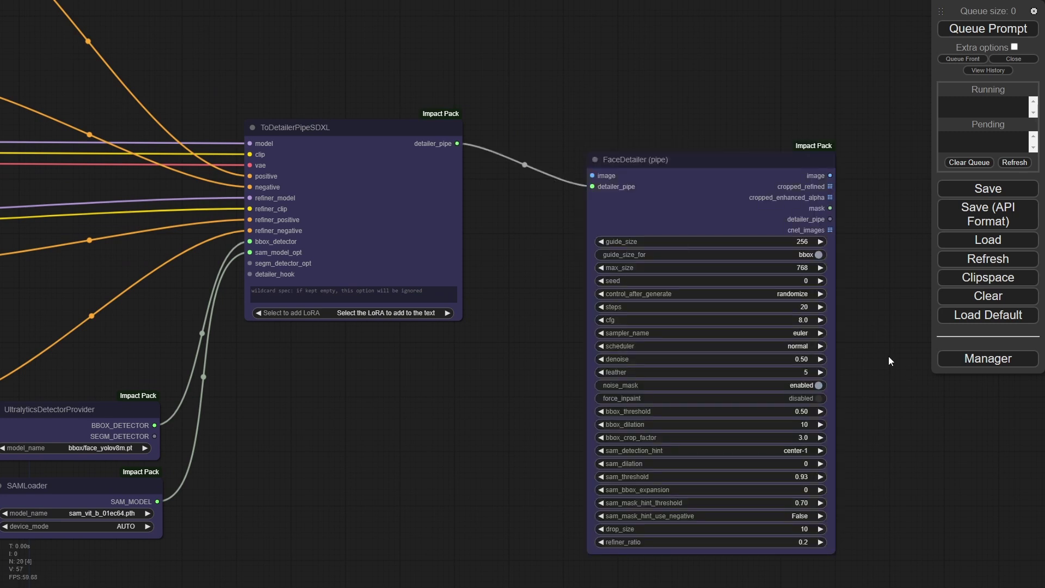
drag(889, 361, 651, 285)
drag(494, 87, 568, 141)
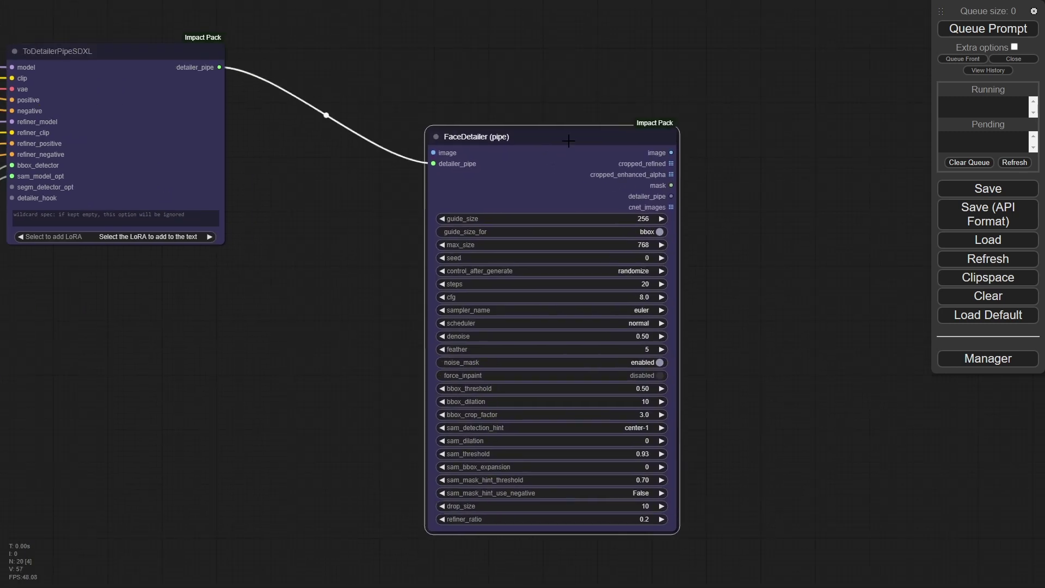
drag(736, 246, 638, 235)
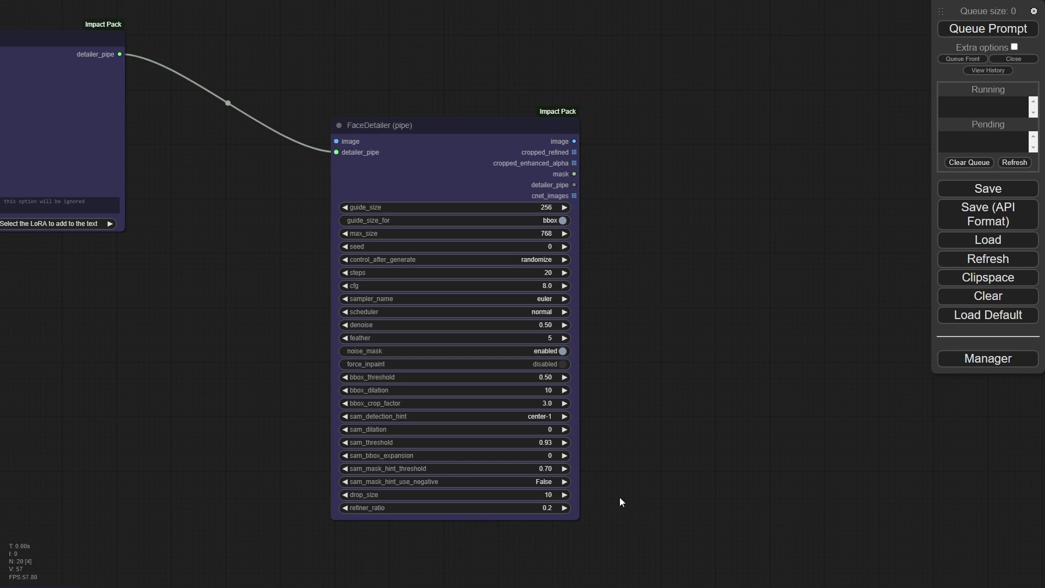
Review the preview method options in ComfyUI Manager, keep TAESD (slow), and close the manager.
drag(652, 484, 648, 433)
click(1002, 360)
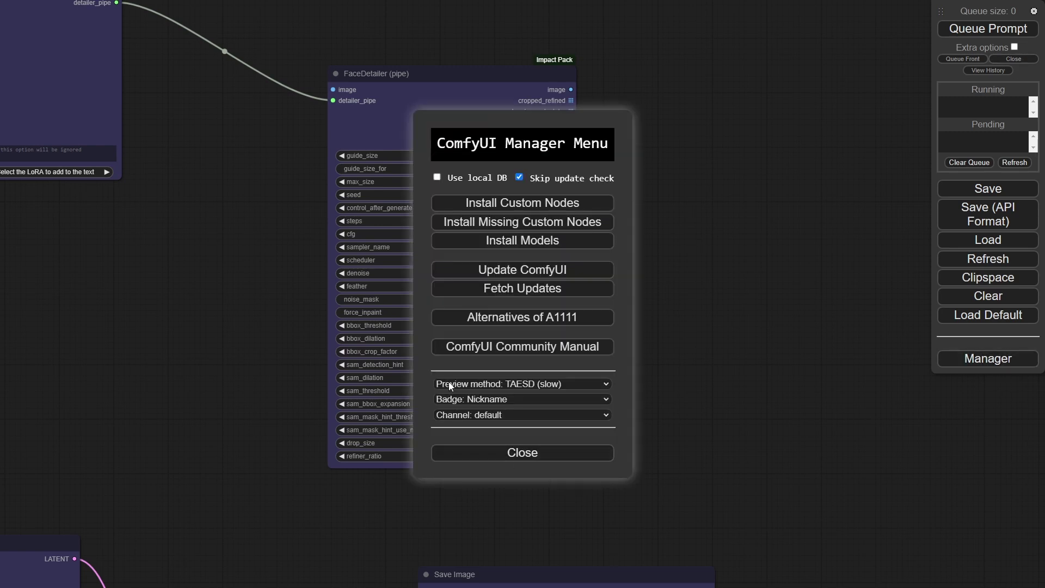
click(513, 385)
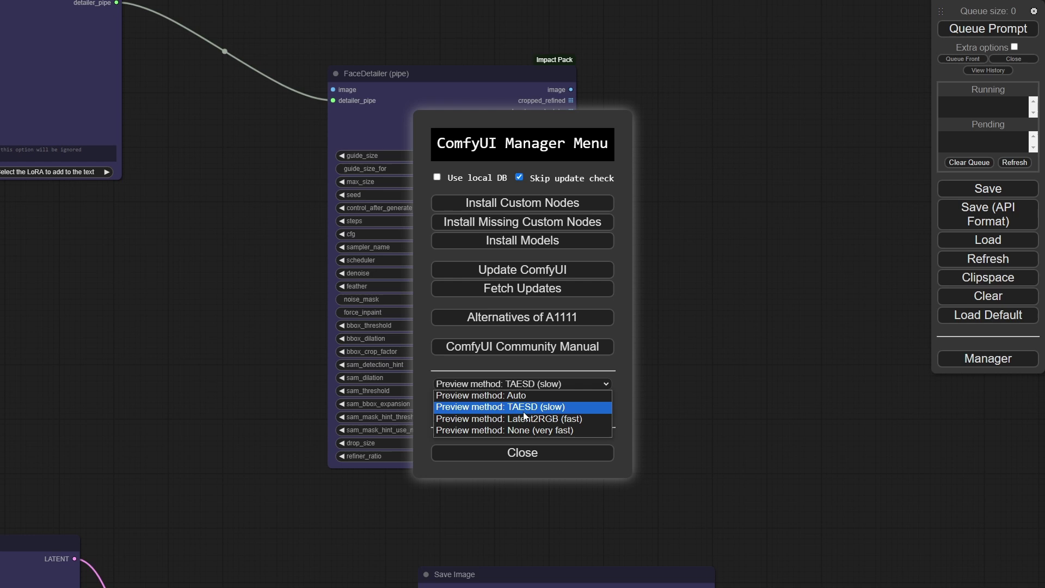
click(605, 476)
click(523, 455)
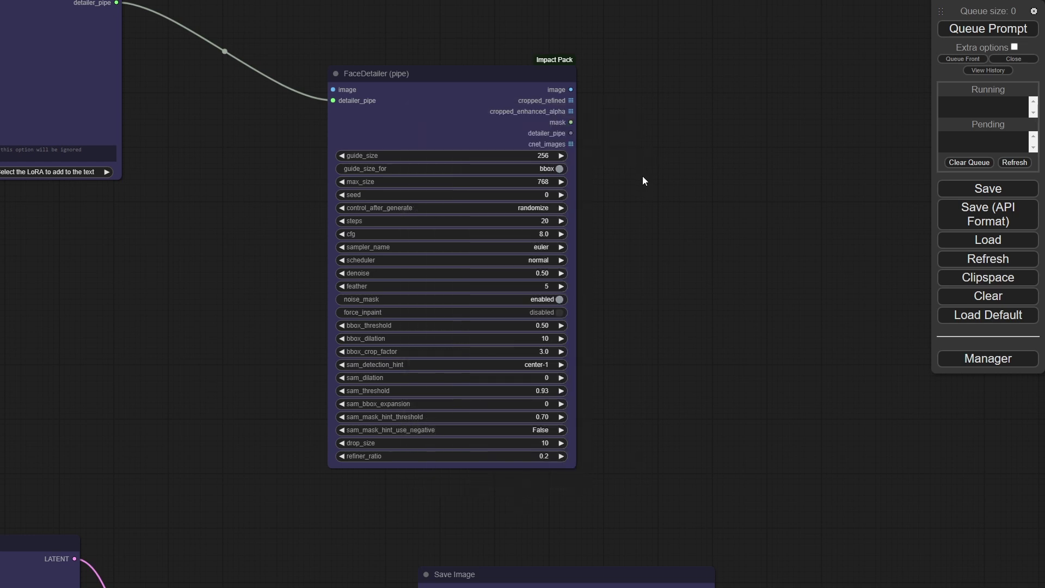
Set the FaceDetailer (pipe) node's steps to 35 and enable force_inpaint.
click(525, 218)
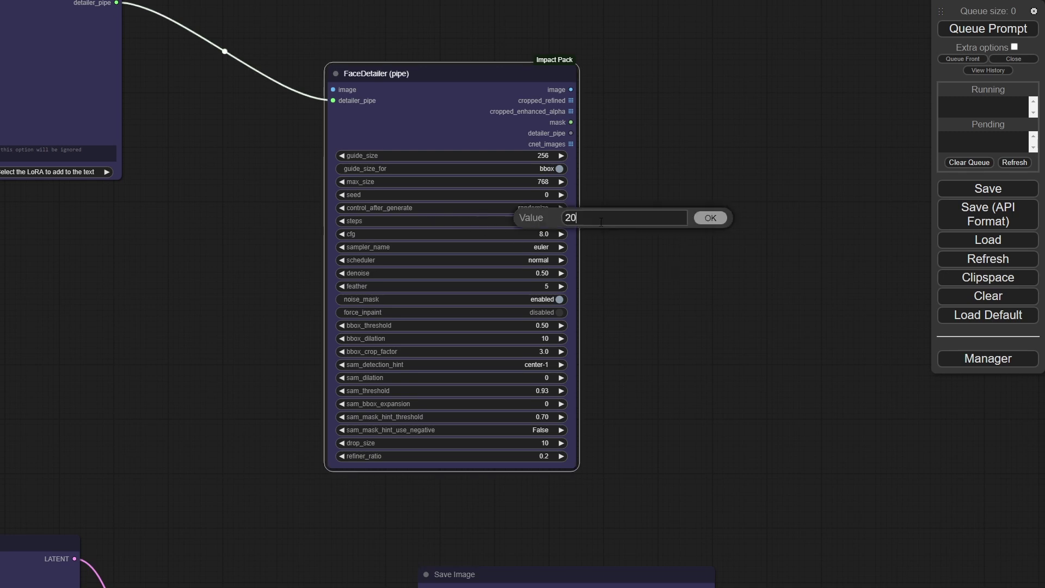
key(Return)
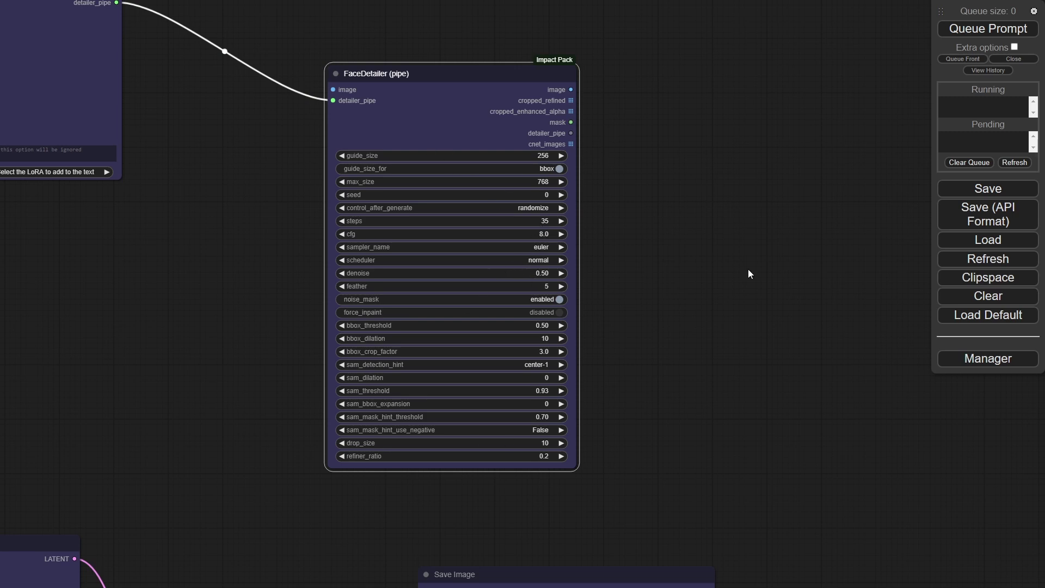
drag(750, 273, 647, 306)
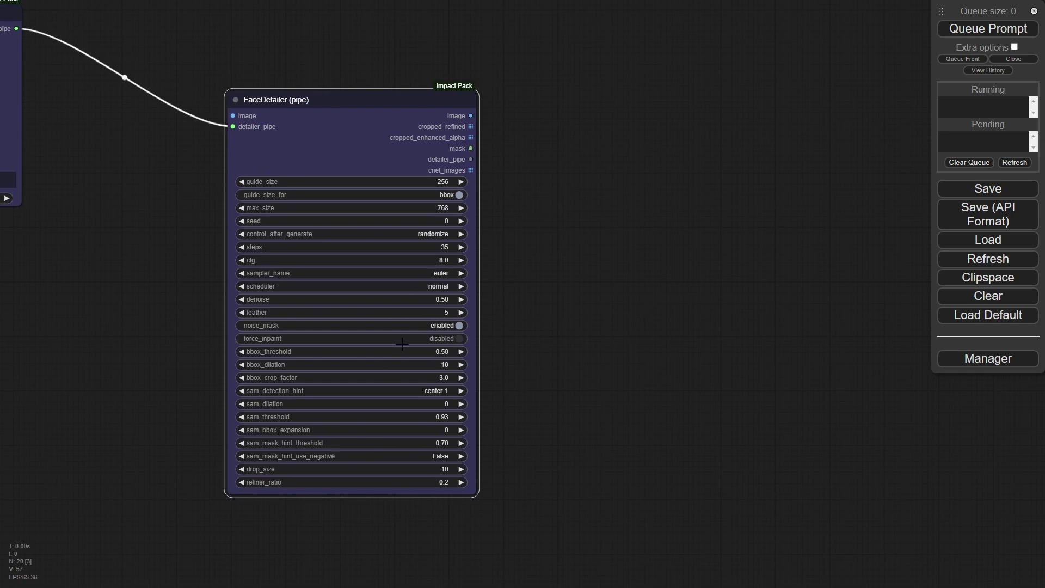
click(454, 338)
Move the FaceDetailer (pipe) node farther away from ToDetailerPipeSDXL, above the Save Image node.
drag(567, 321, 803, 267)
scroll(594, 319, down, 3)
scroll(607, 251, down, 3)
scroll(727, 188, up, 3)
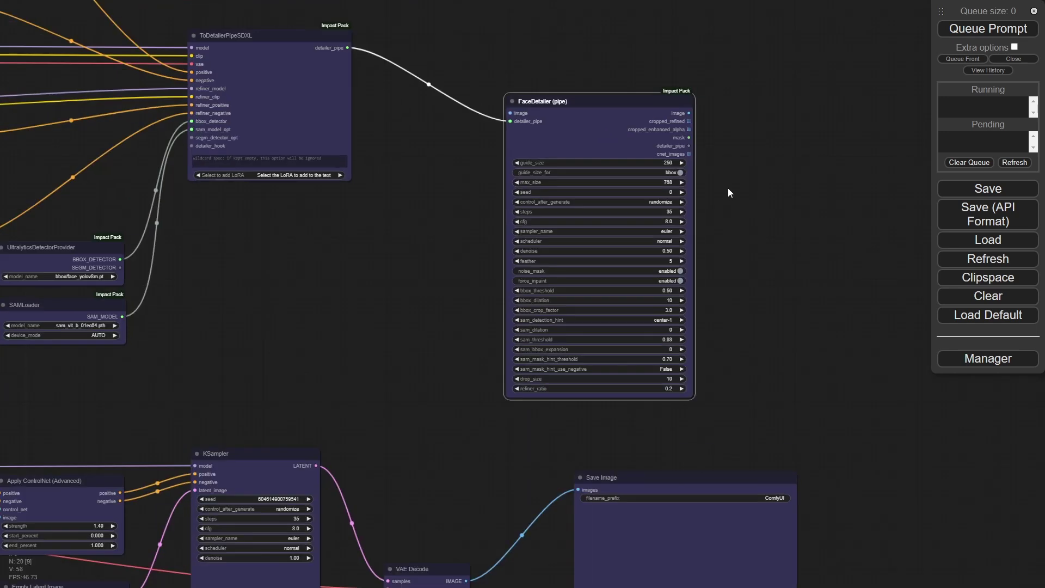
drag(575, 101, 643, 101)
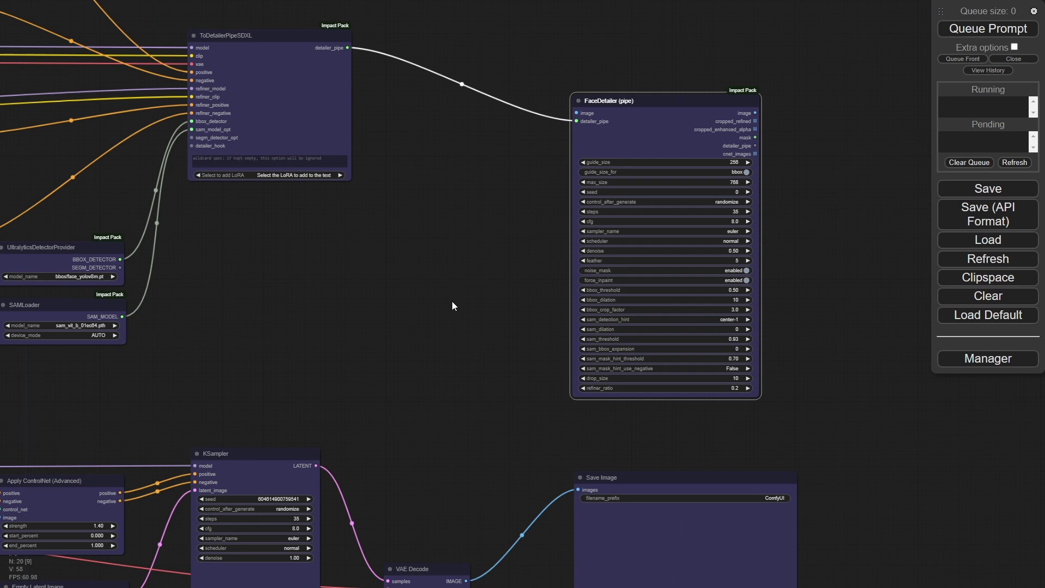
Shift the VAE Decode node slightly up and connect its IMAGE output to the FaceDetailer (pipe) image input.
drag(453, 305, 578, 291)
drag(562, 555, 565, 517)
drag(563, 455, 666, 369)
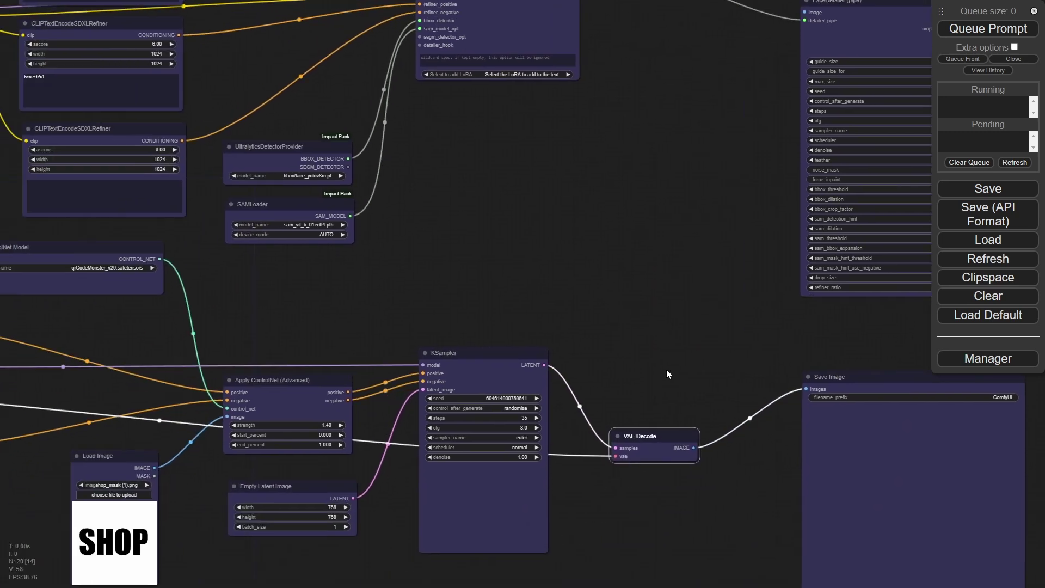
click(357, 423)
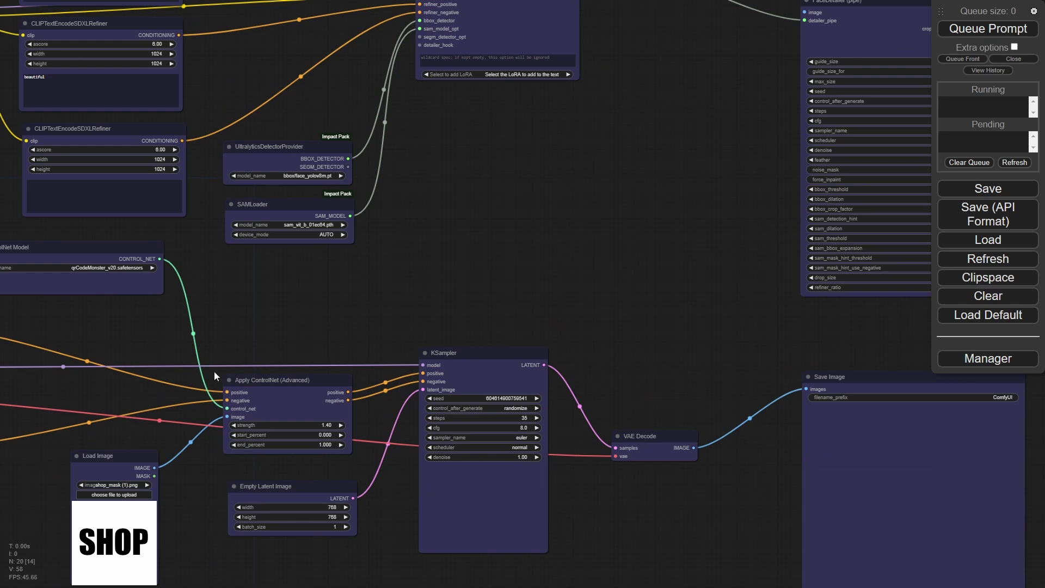
drag(650, 288, 505, 341)
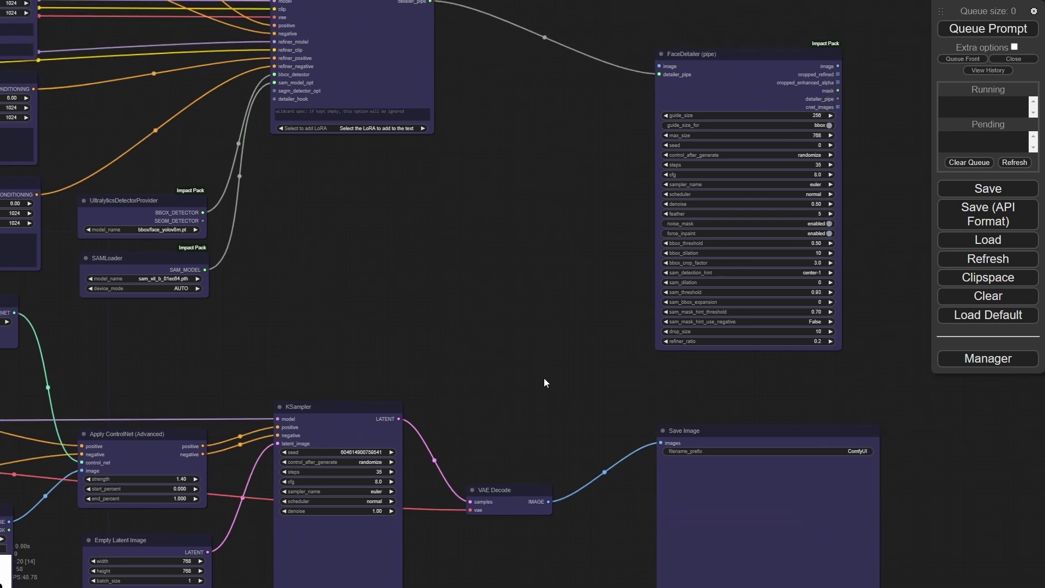
drag(544, 379, 538, 416)
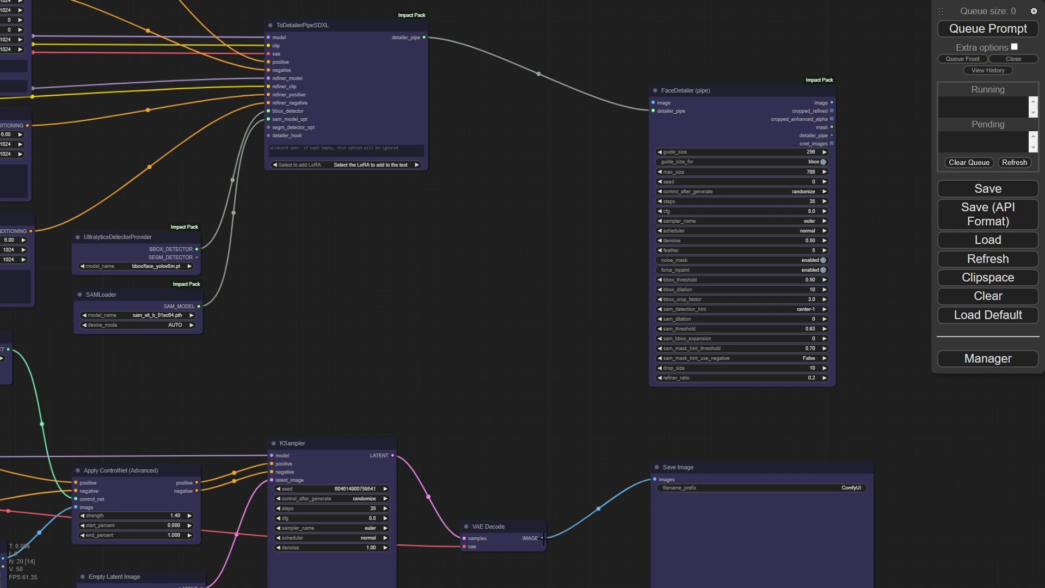
drag(542, 538, 653, 102)
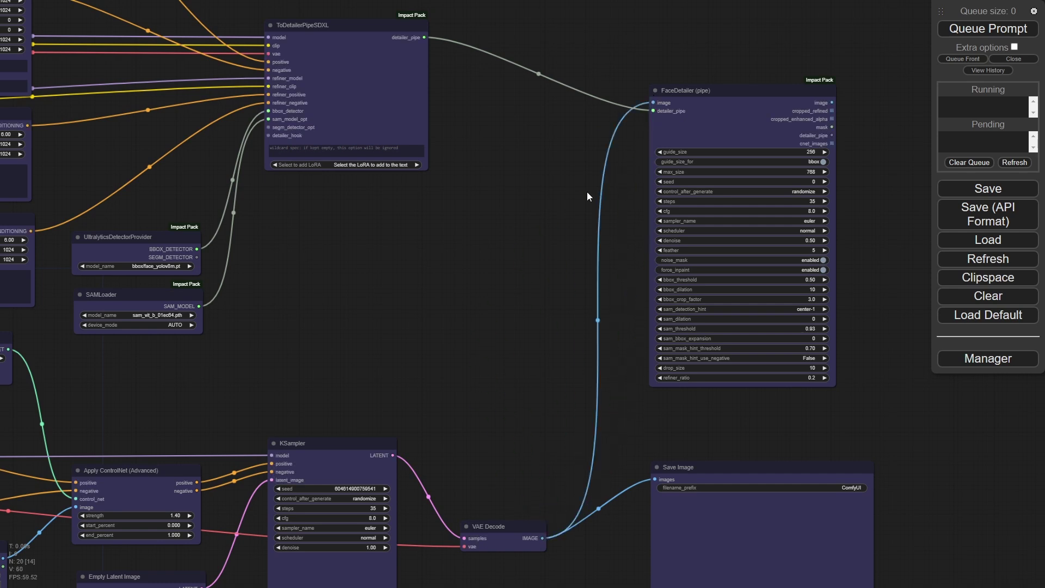
Disconnect Save Image from VAE Decode and feed it from the FaceDetailer (pipe) image output, moving it beyond the detailer.
drag(869, 412, 509, 403)
drag(417, 462, 747, 381)
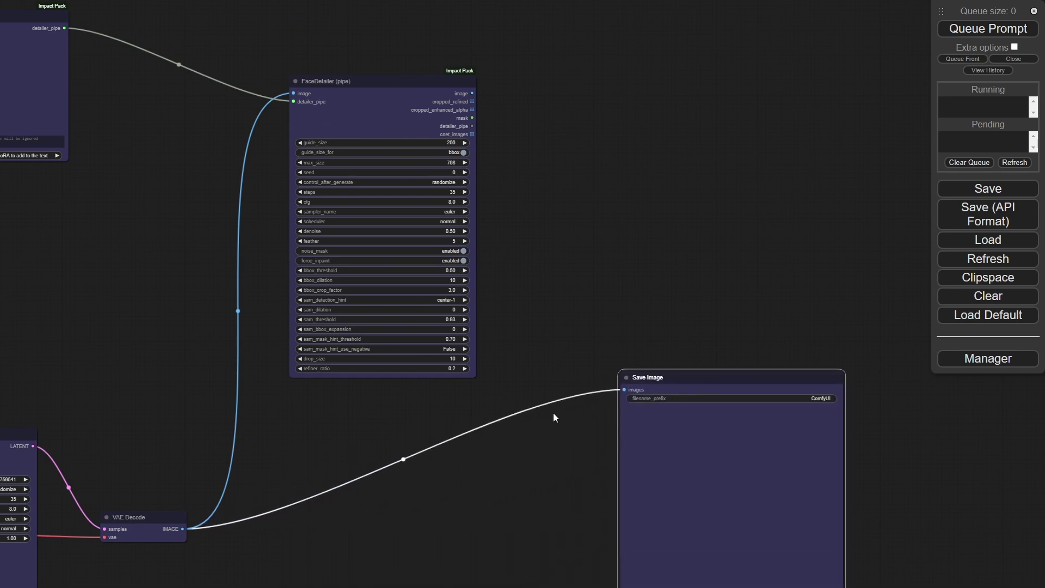
drag(624, 390, 541, 409)
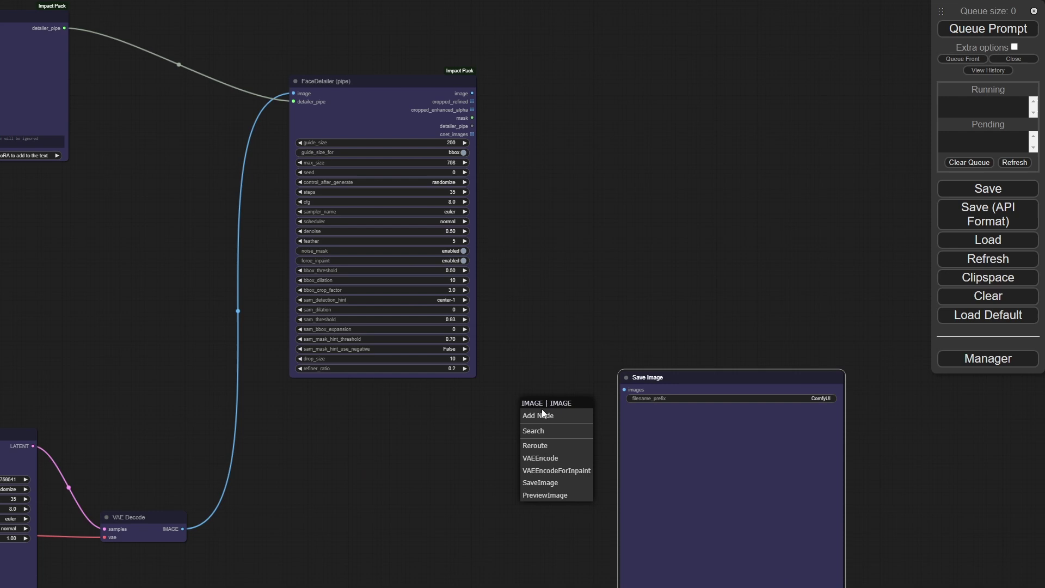
drag(472, 93, 667, 144)
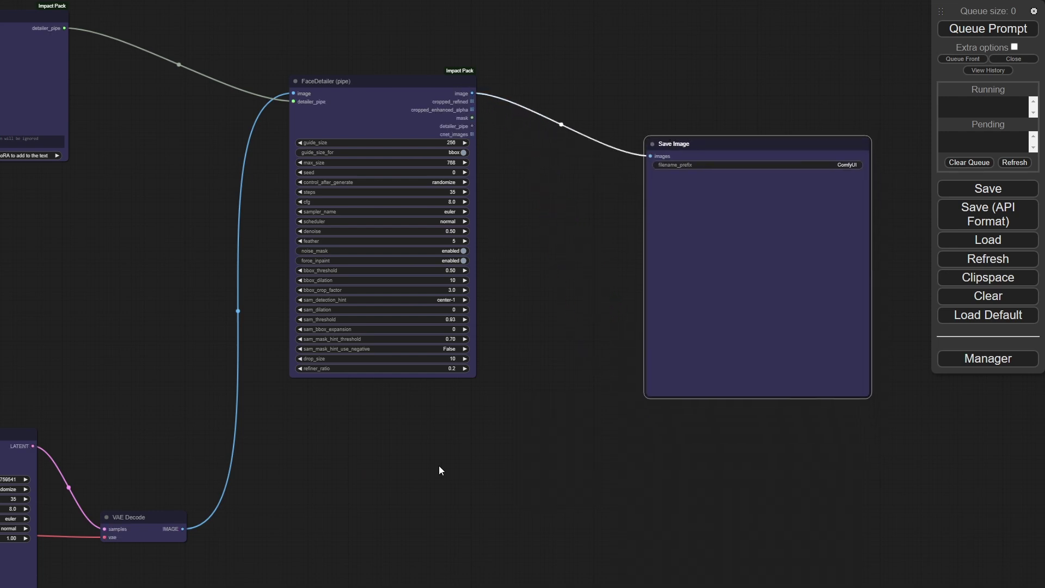
Add a Preview Image node on VAE Decode's IMAGE output and move Save Image beside it, below FaceDetailer (pipe).
drag(183, 528, 399, 410)
click(436, 558)
drag(737, 175, 564, 432)
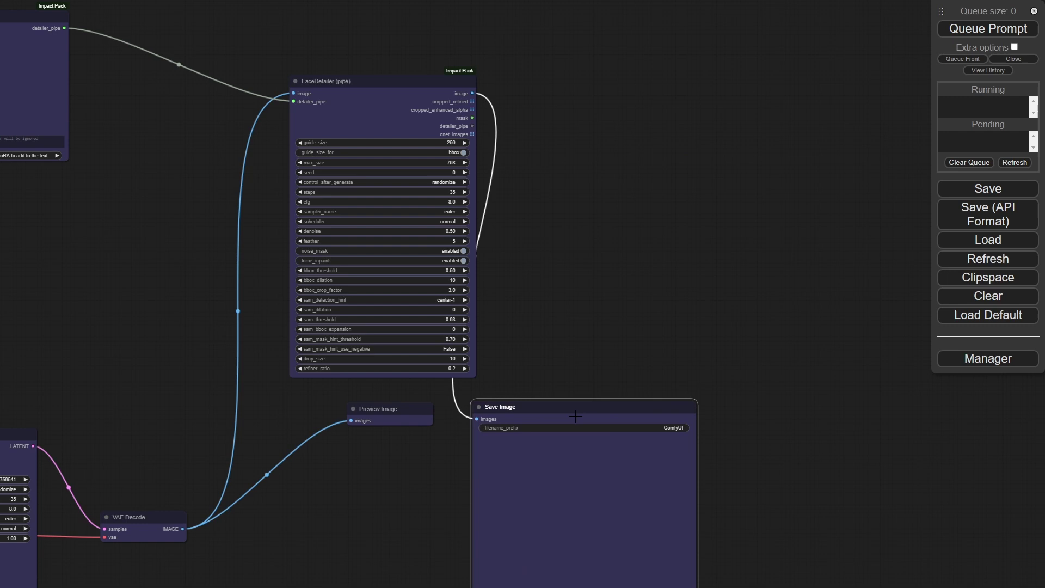
Queue the prompt for the completed workflow and inspect the image preview in the KSampler node.
drag(414, 469, 738, 325)
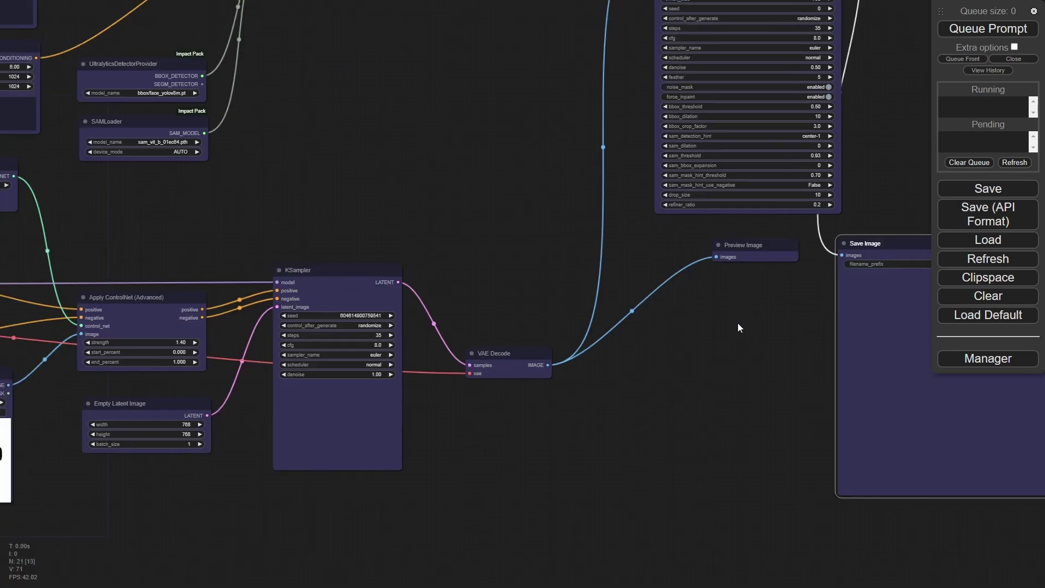
scroll(737, 322, down, 5)
drag(441, 264, 474, 318)
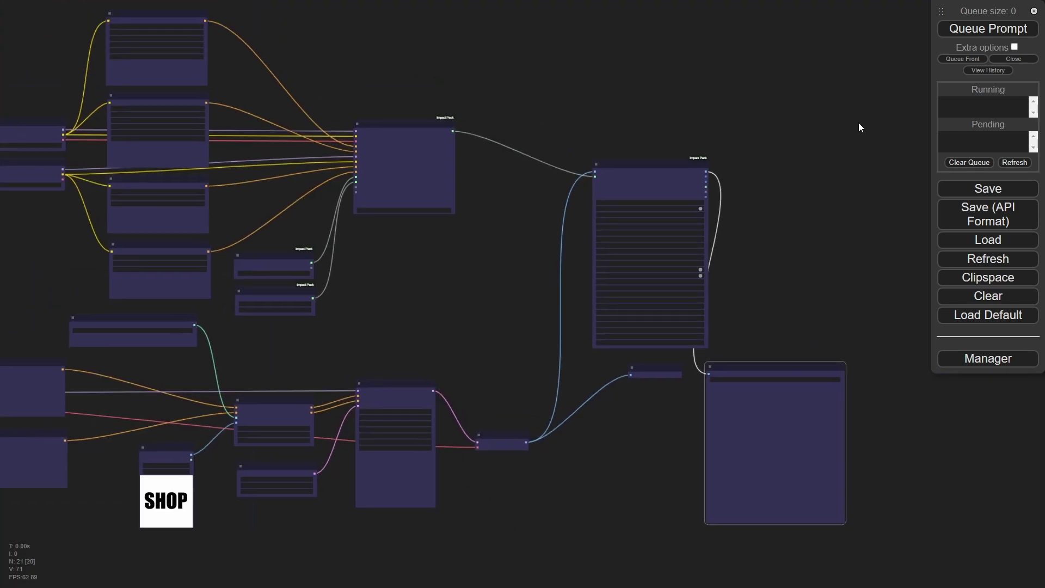
click(988, 31)
scroll(488, 405, up, 6)
drag(489, 405, 580, 174)
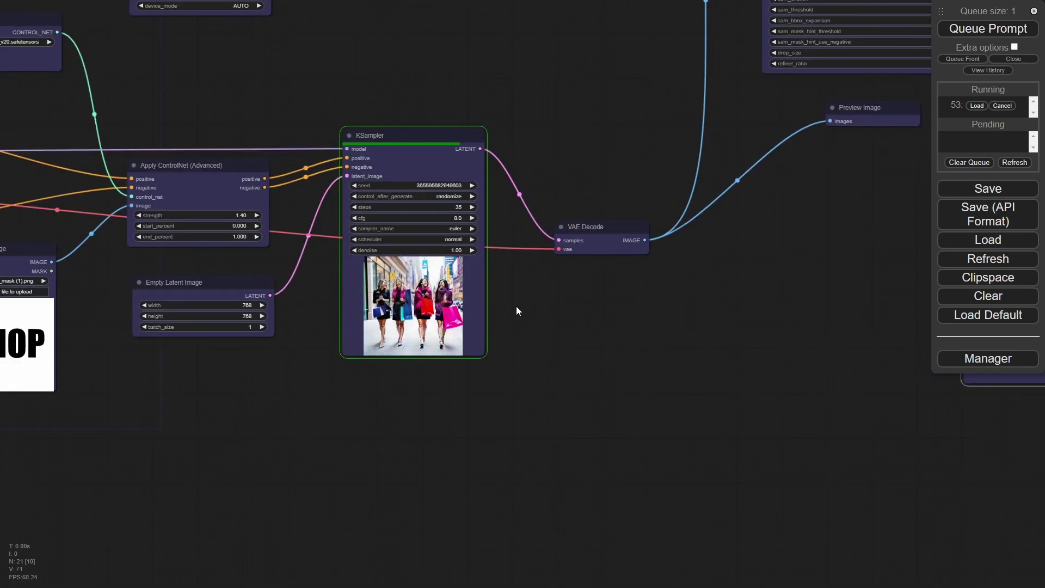
scroll(496, 321, up, 4)
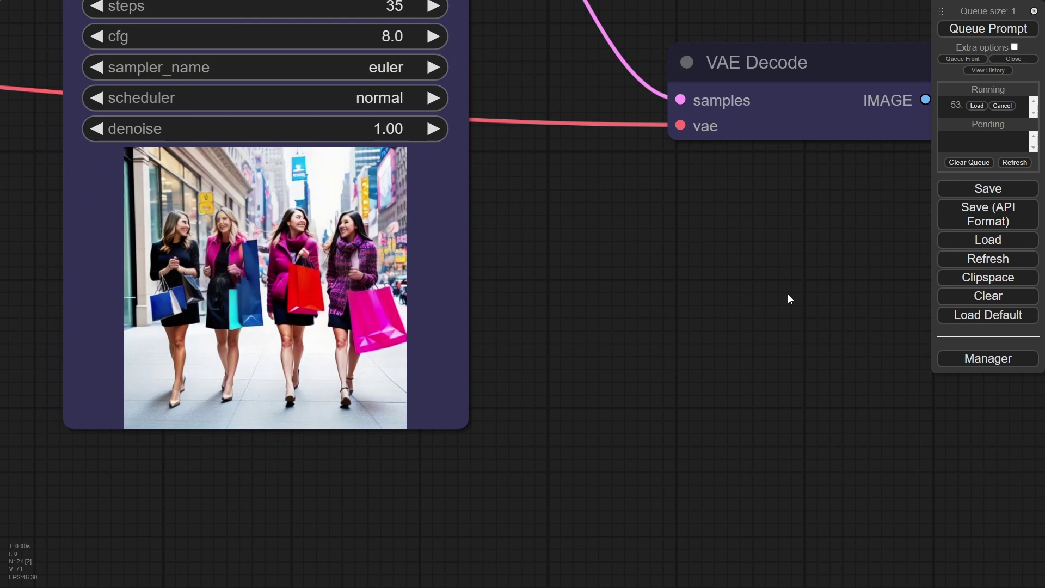
Move the Preview Image node directly below FaceDetailer (pipe) and enlarge it to about the detailer node's width.
drag(790, 299, 282, 345)
scroll(606, 318, down, 4)
drag(670, 236, 253, 446)
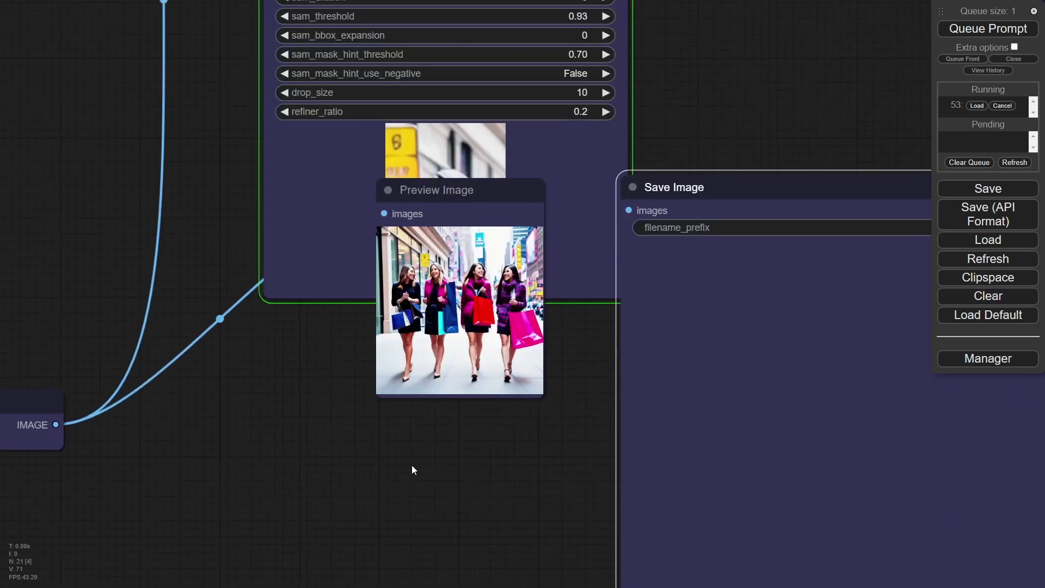
drag(412, 465, 387, 384)
drag(457, 115, 335, 254)
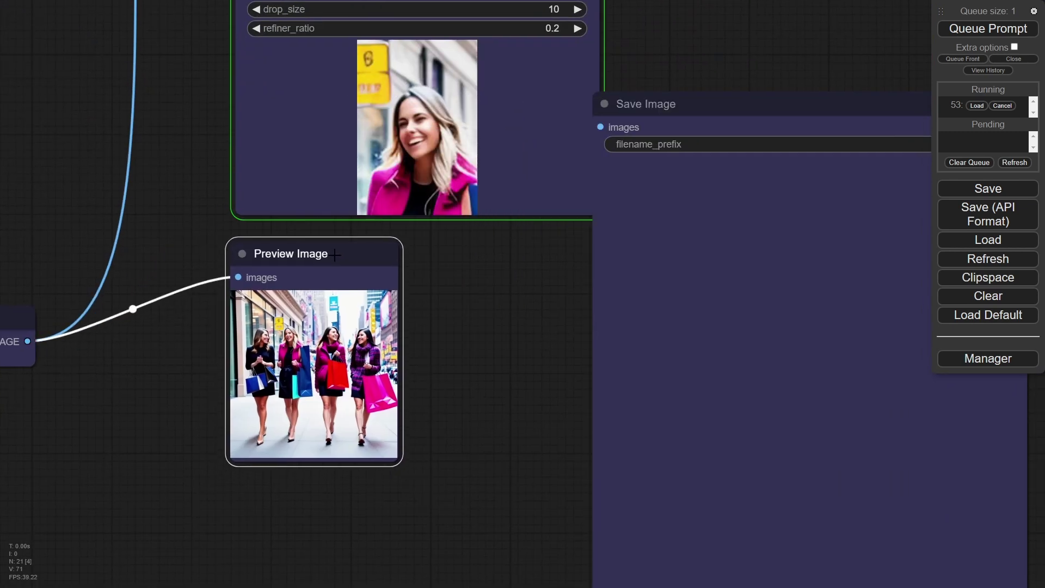
drag(493, 335, 503, 212)
drag(409, 332, 617, 541)
drag(753, 508, 581, 541)
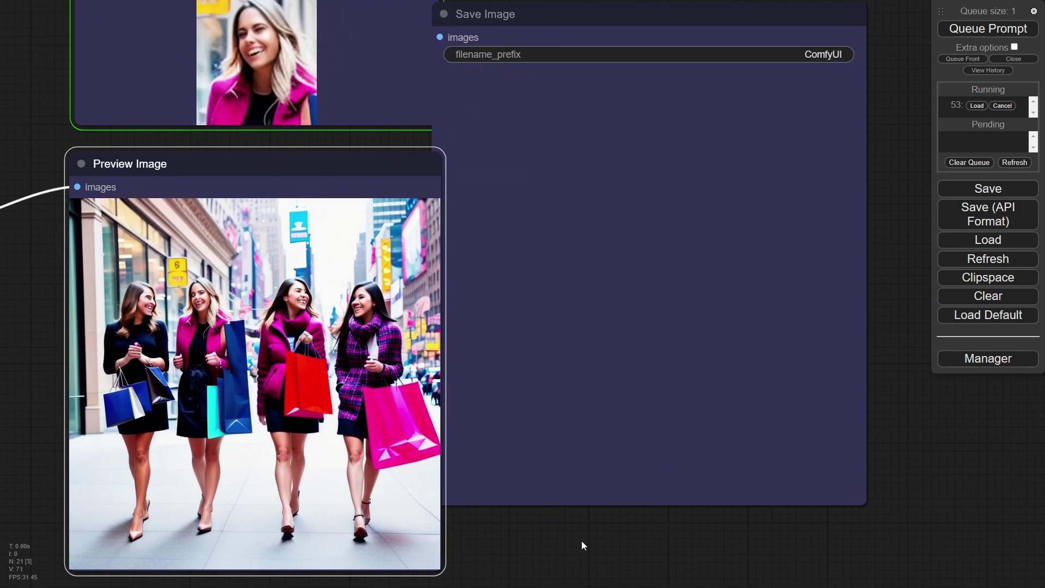
Move the Save Image node beside the enlarged Preview Image node so the two no longer overlap.
scroll(582, 540, down, 3)
drag(588, 151, 606, 250)
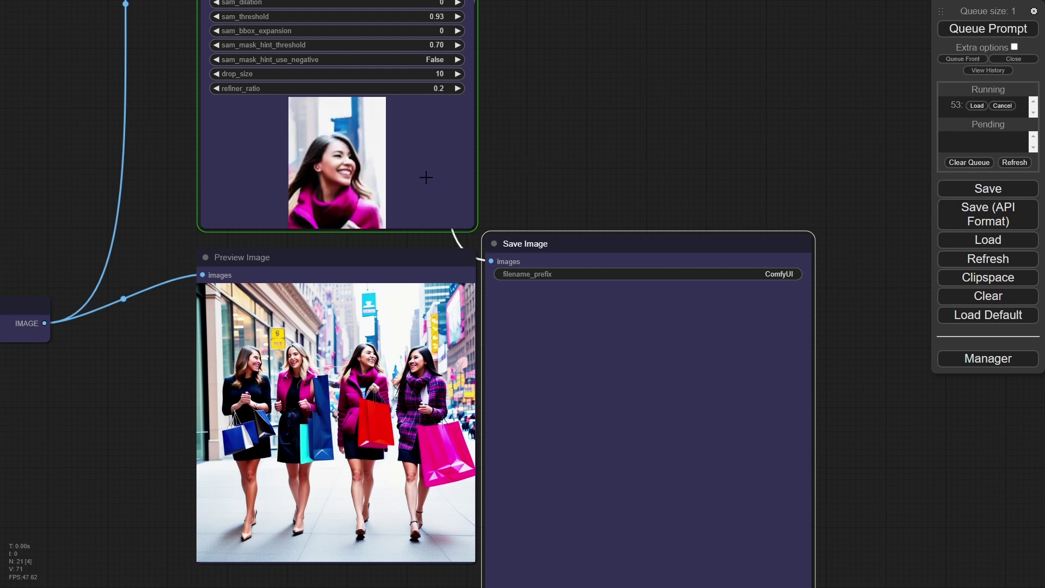
scroll(576, 113, down, 5)
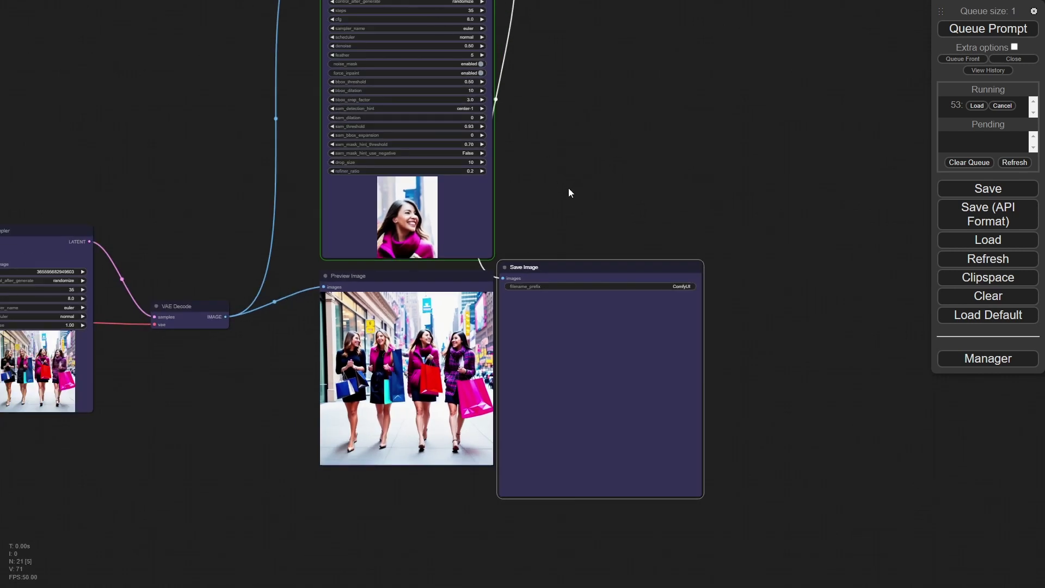
drag(597, 265, 601, 261)
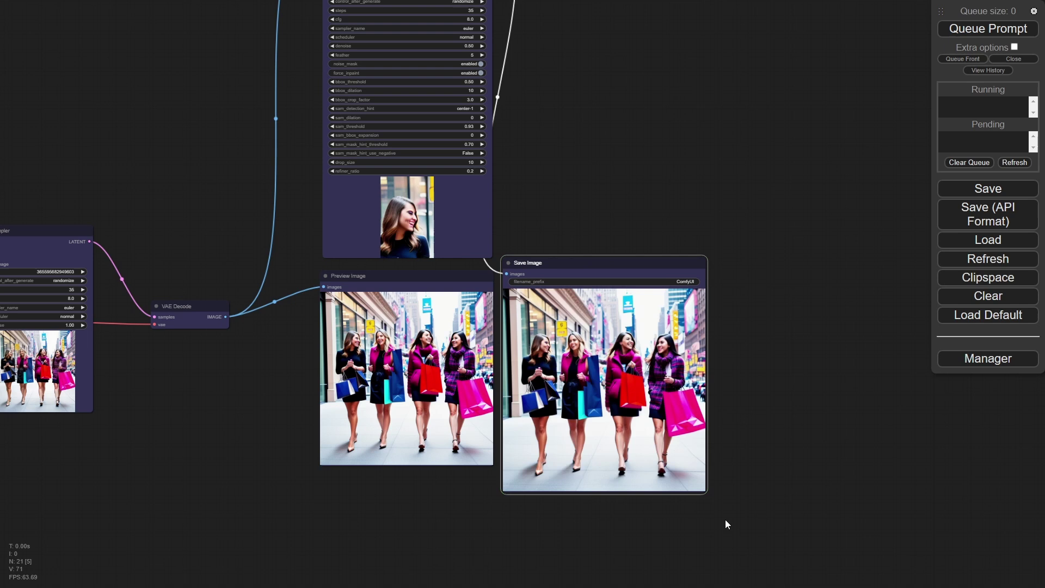
Compare the faces in the Save Image result with those in the Preview Image node.
scroll(751, 419, up, 7)
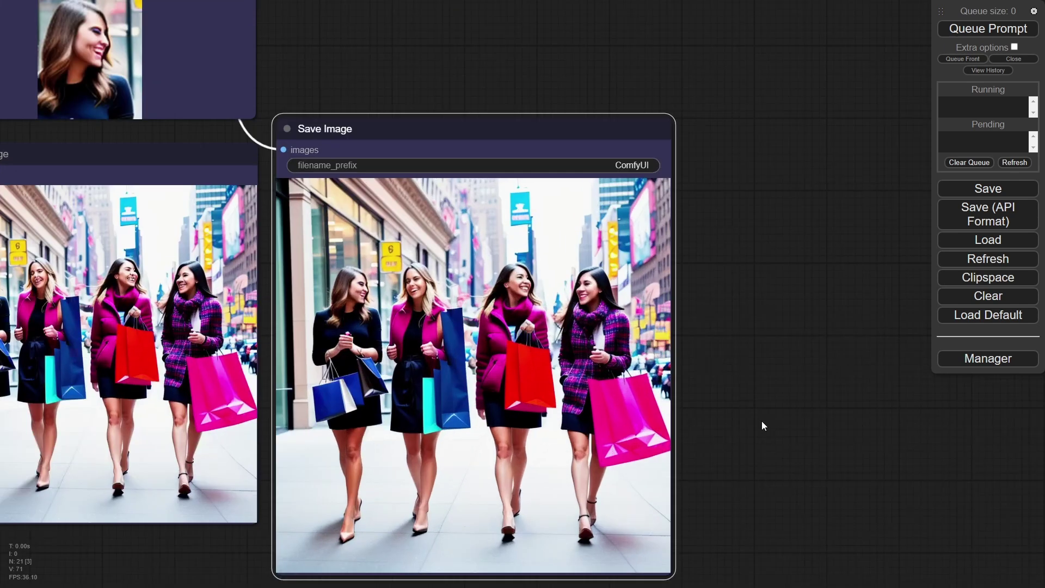
drag(762, 425, 838, 368)
scroll(810, 336, up, 2)
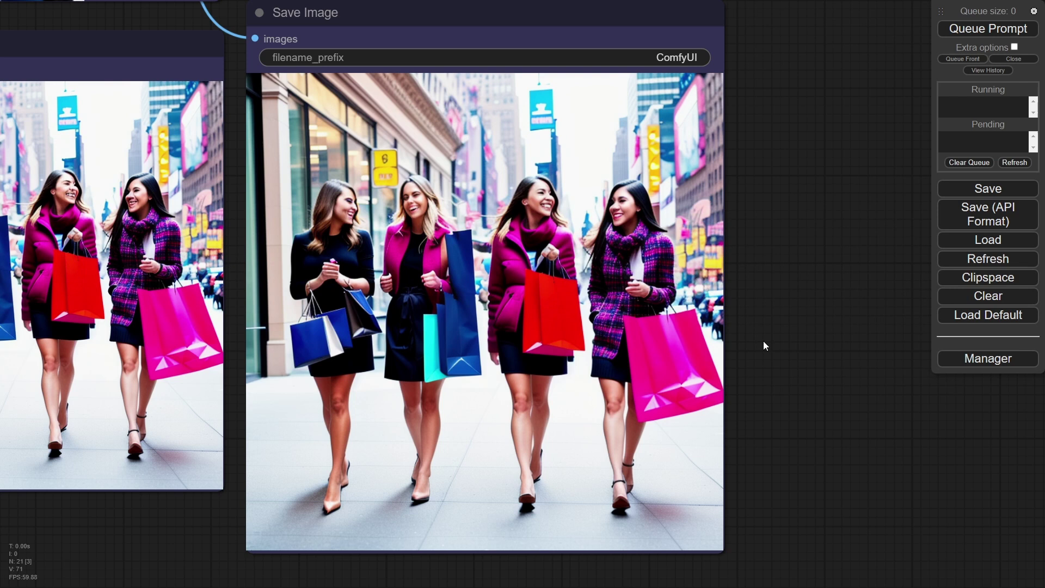
scroll(763, 340, down, 5)
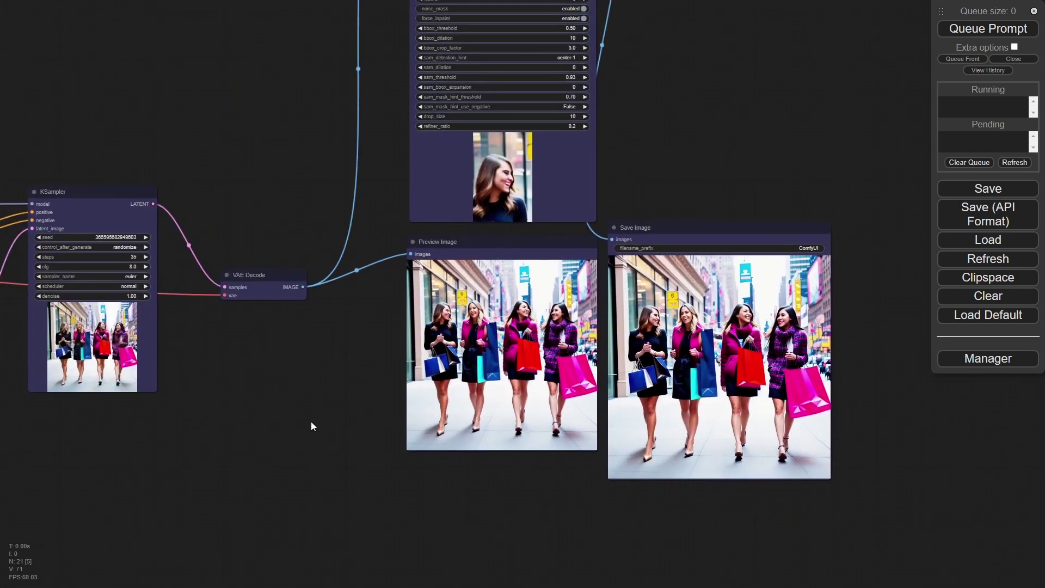
Shift the Empty Latent Image node slightly up, closer to the Apply ControlNet (Advanced) node.
scroll(414, 401, down, 6)
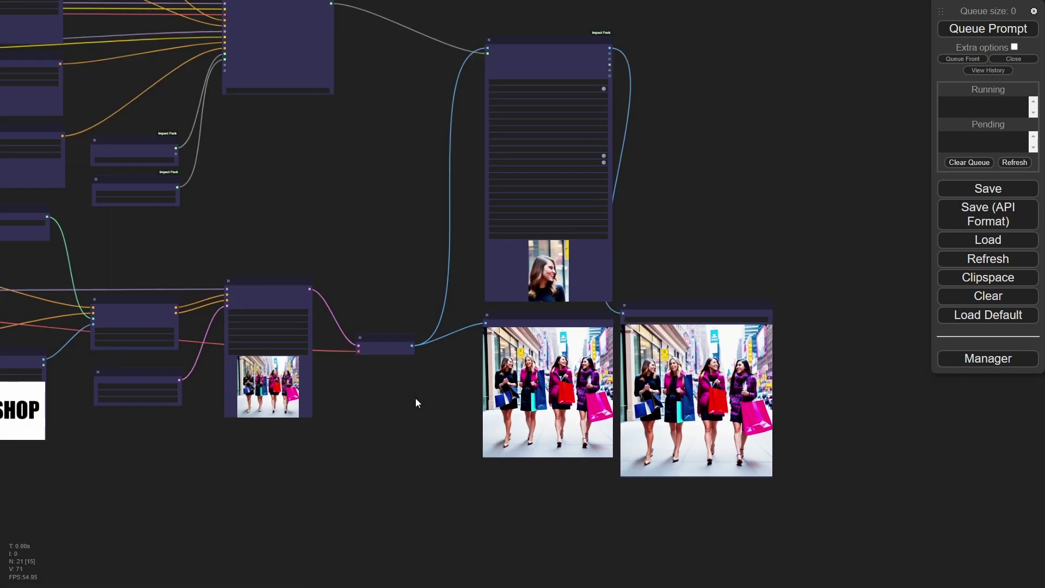
drag(416, 402, 471, 435)
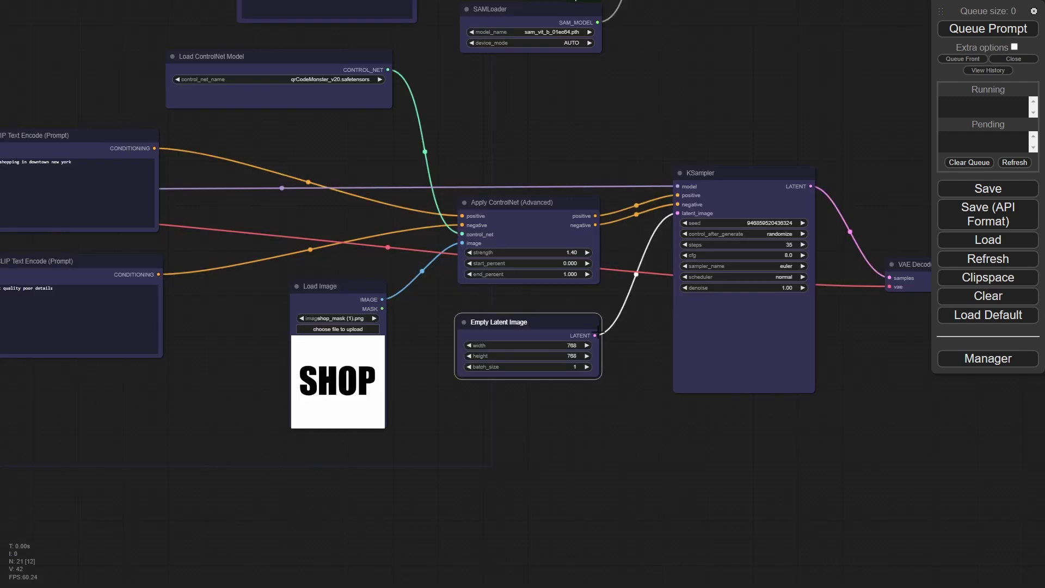
drag(573, 324, 575, 315)
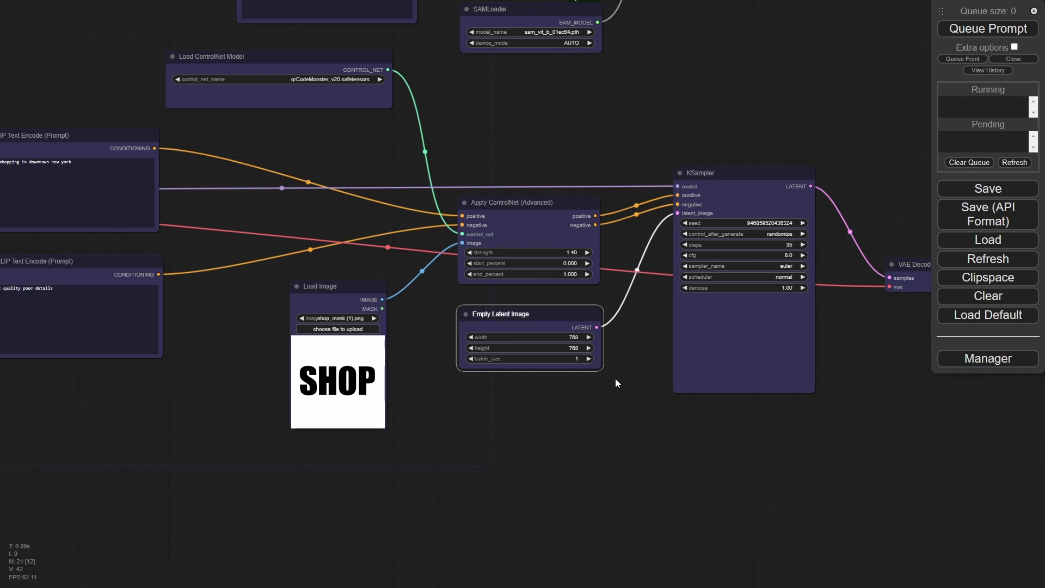
Review the complete node graph, from the checkpoint loaders through FaceDetailer (pipe) to the image outputs.
scroll(597, 402, down, 5)
drag(705, 151, 537, 321)
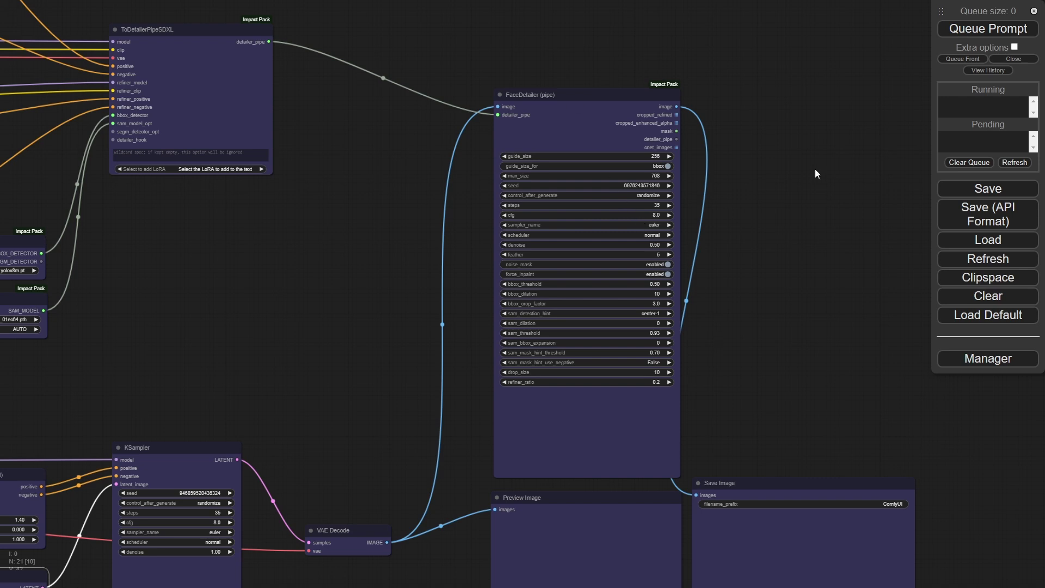
scroll(815, 168, down, 7)
drag(526, 269, 616, 317)
scroll(612, 310, up, 1)
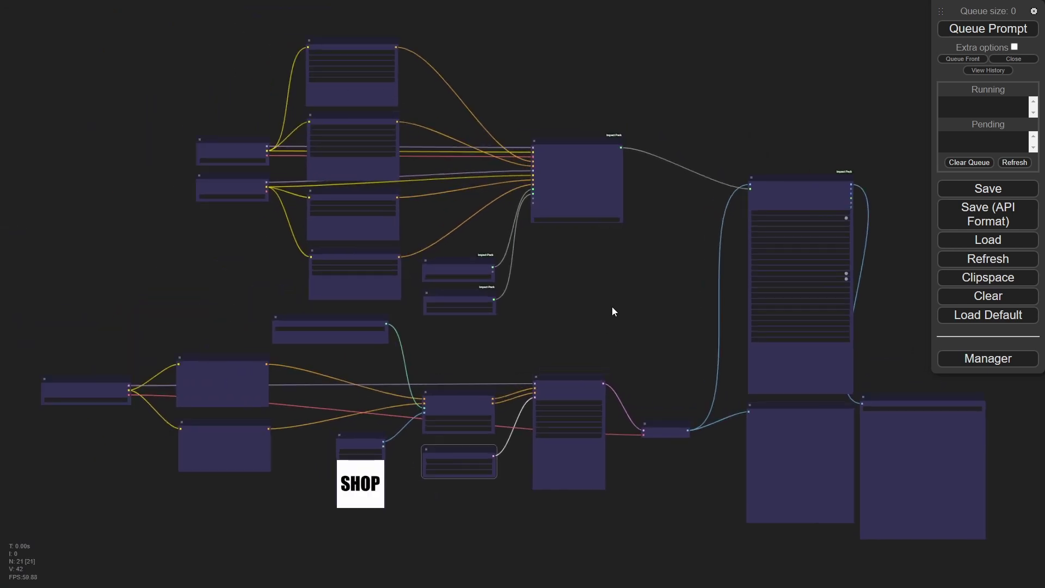